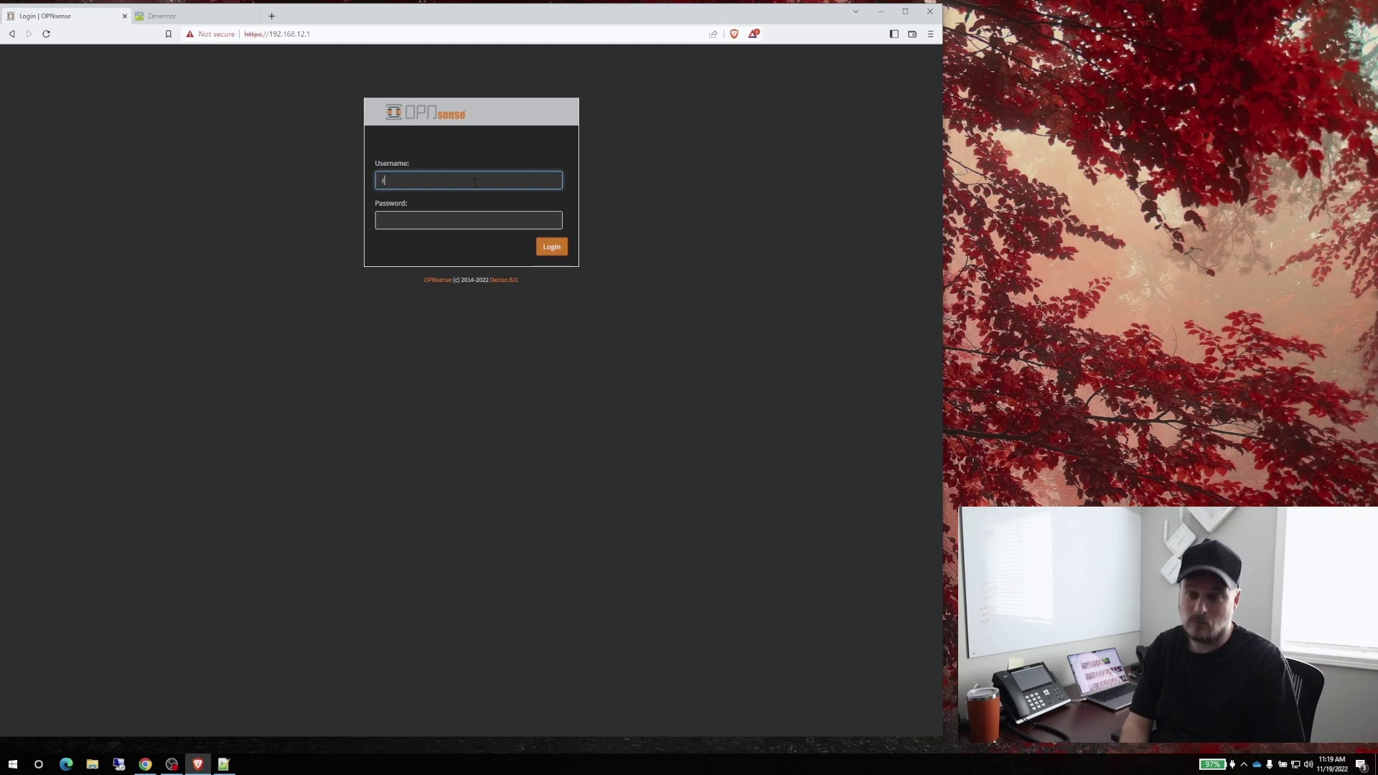
Log in to OPNsense as the administrator with the account password
key(Tab)
text(opnsense)
key(Return)
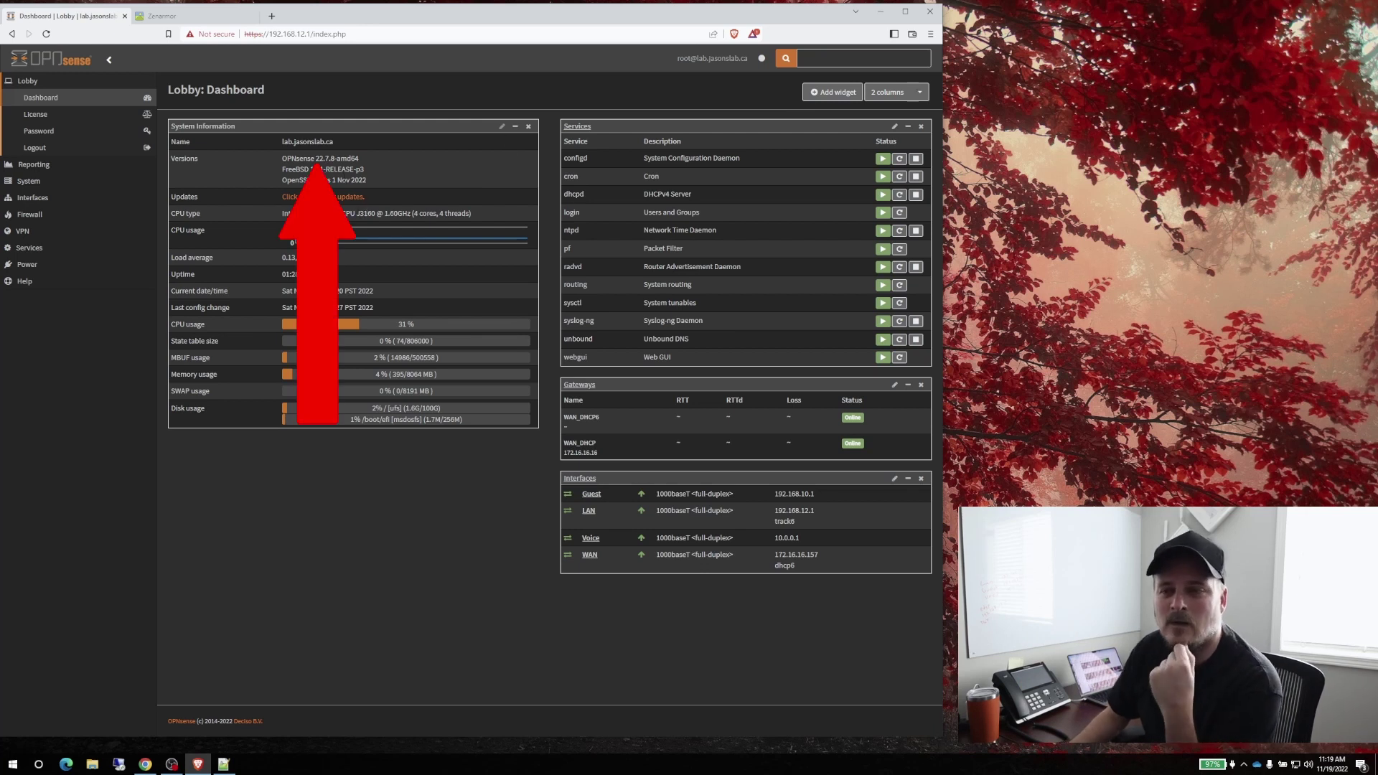
Check the firmware version 22.7.8 shown on the Lobby dashboard
double_click(327, 159)
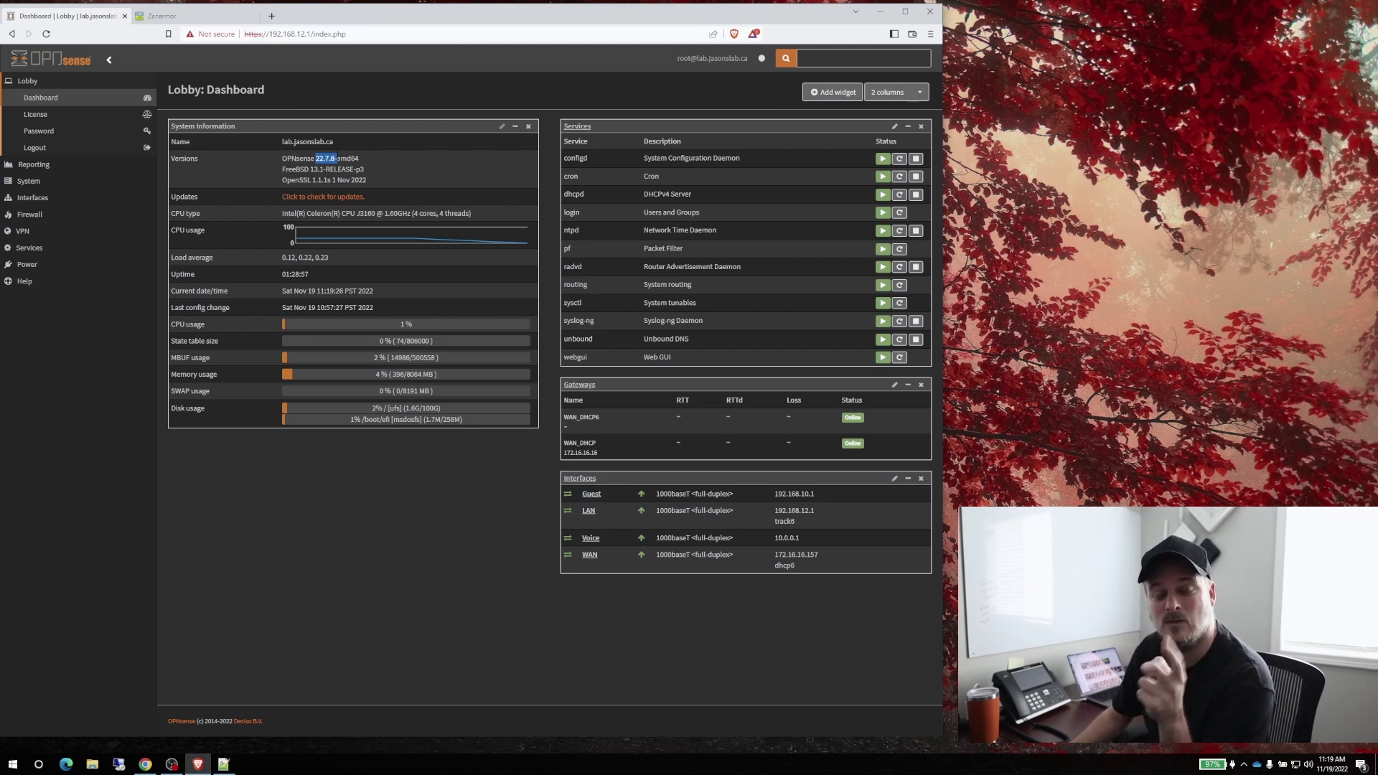
click(335, 158)
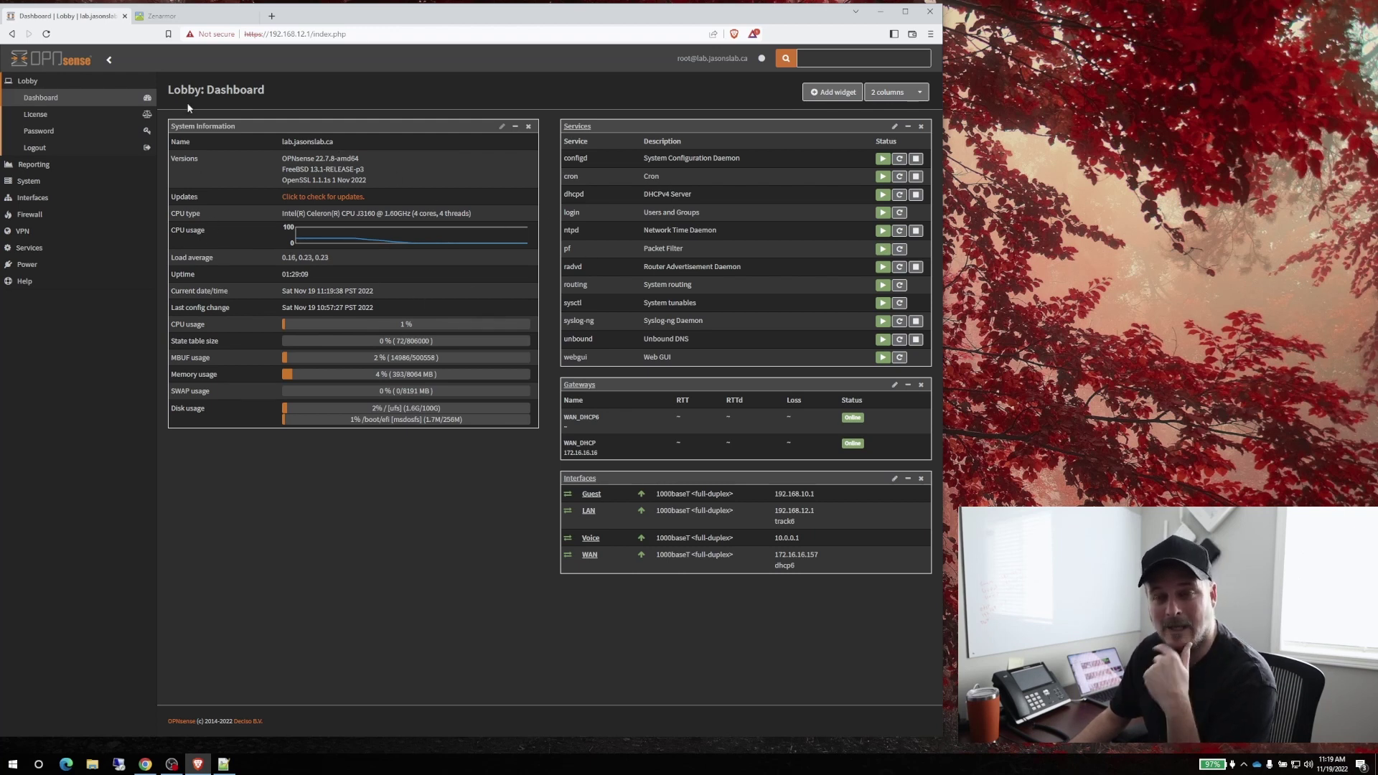
click(27, 248)
Review the Guest DHCPv4 settings: DNS server 1.1.1.1 and gateway 192.168.10.1
click(44, 215)
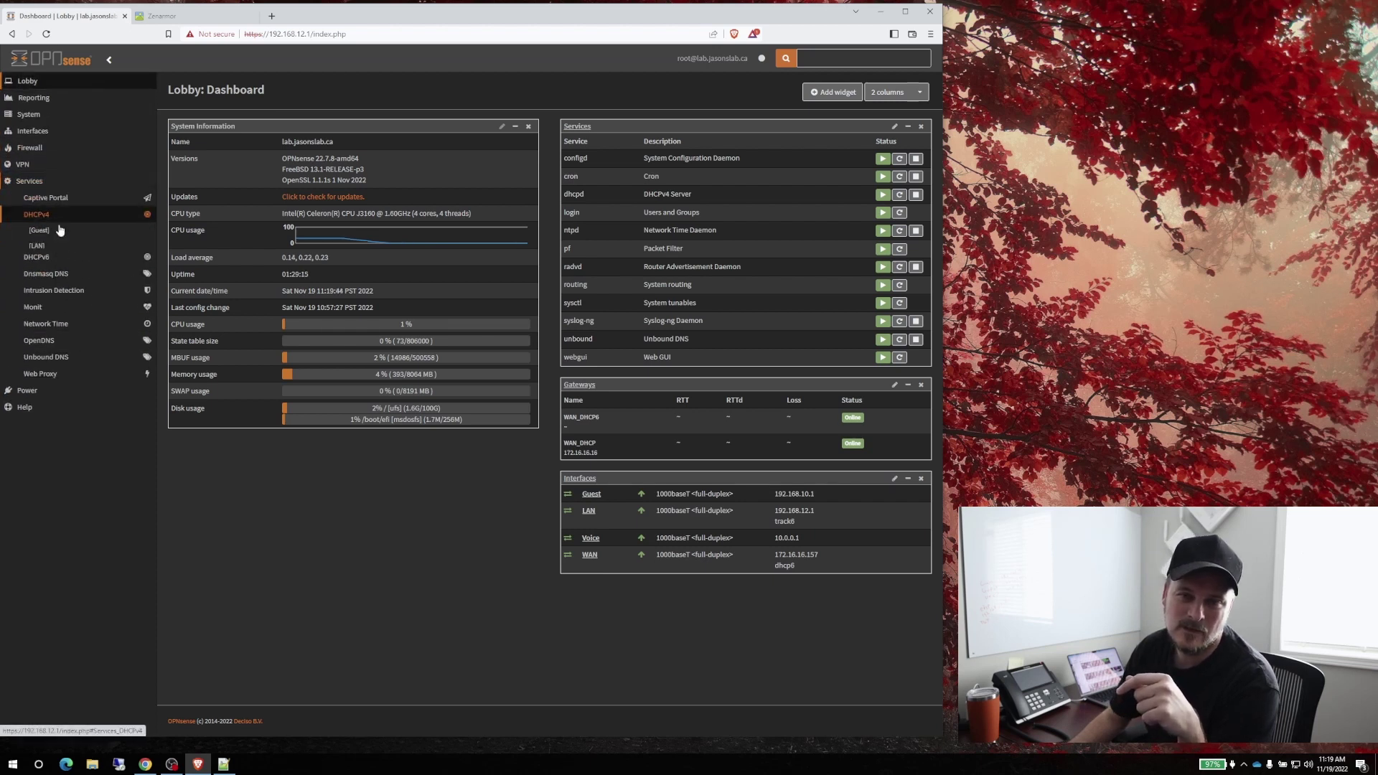
click(38, 230)
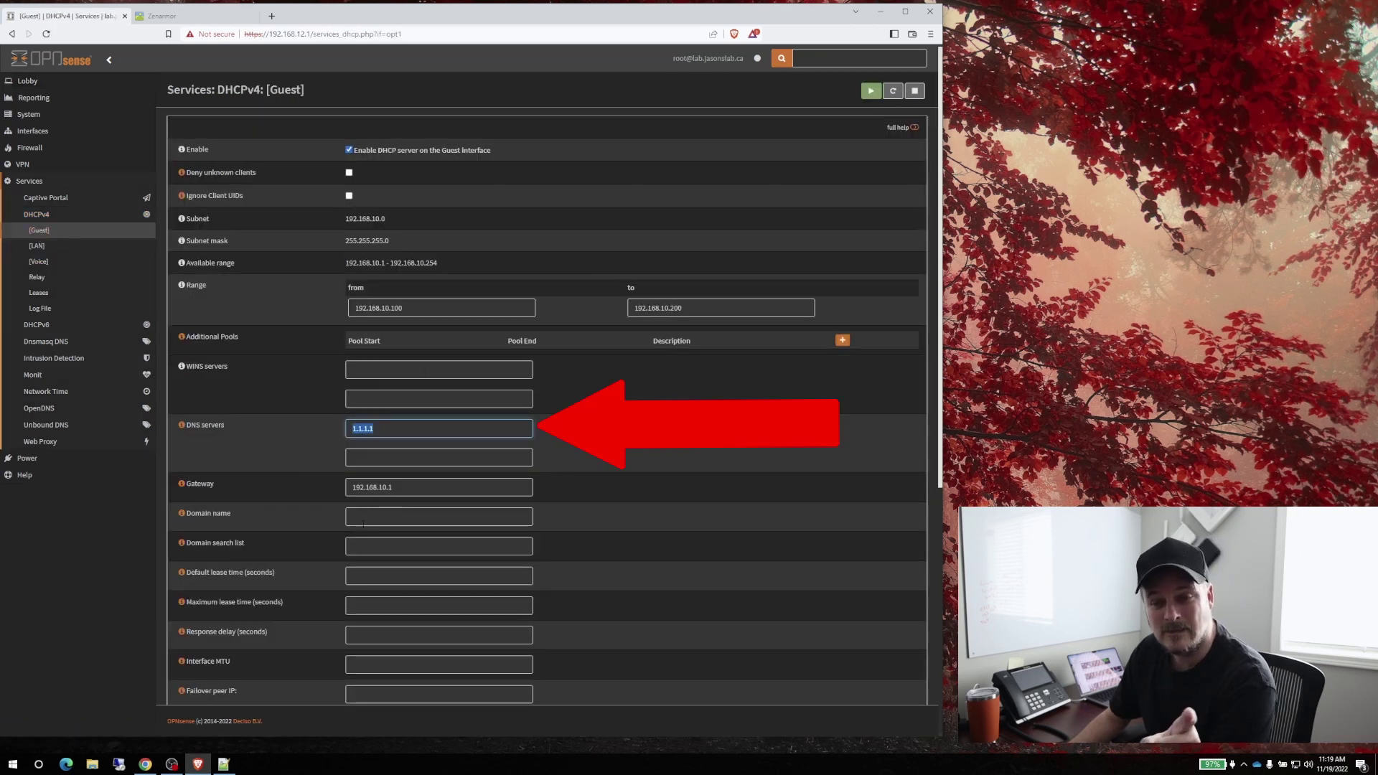
key(Tab)
key(Tab)
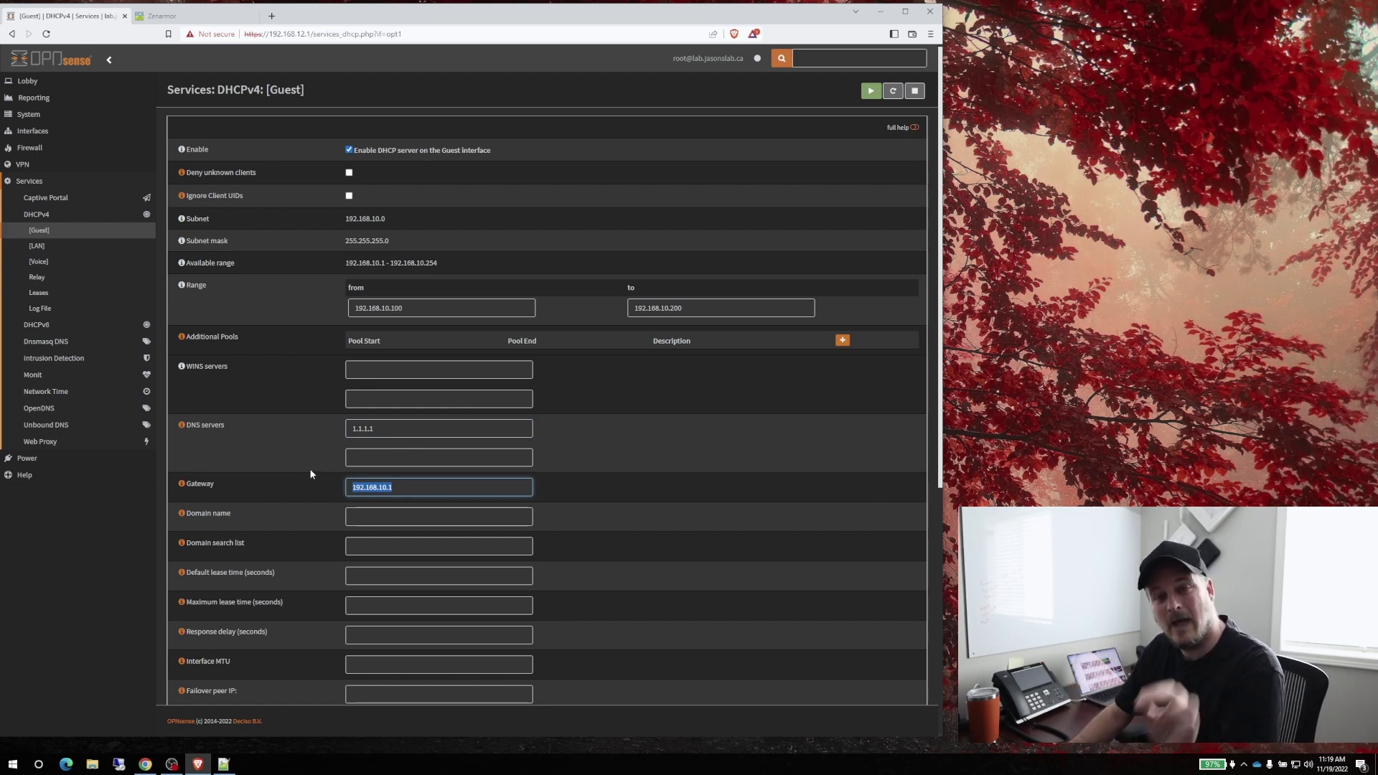
scroll(463, 472, down, 5)
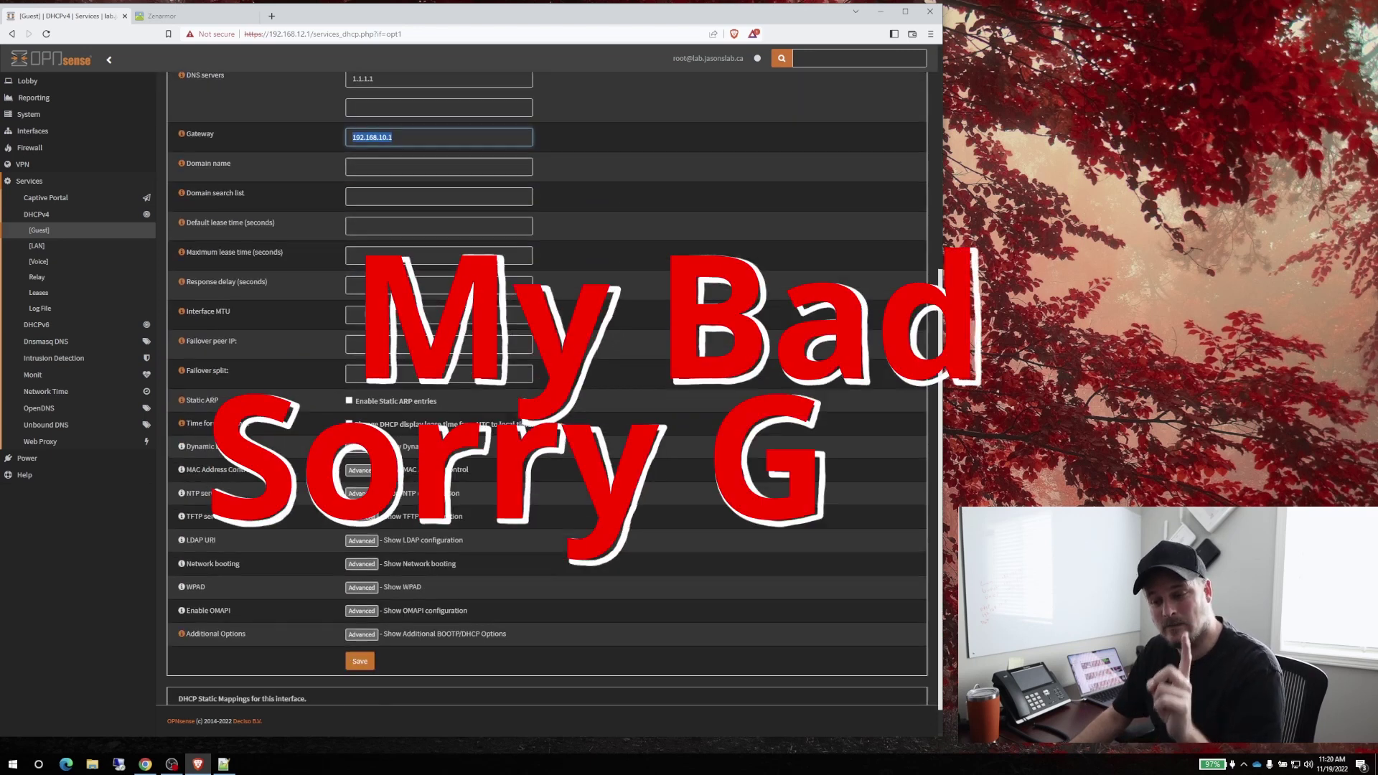
scroll(218, 287, up, 5)
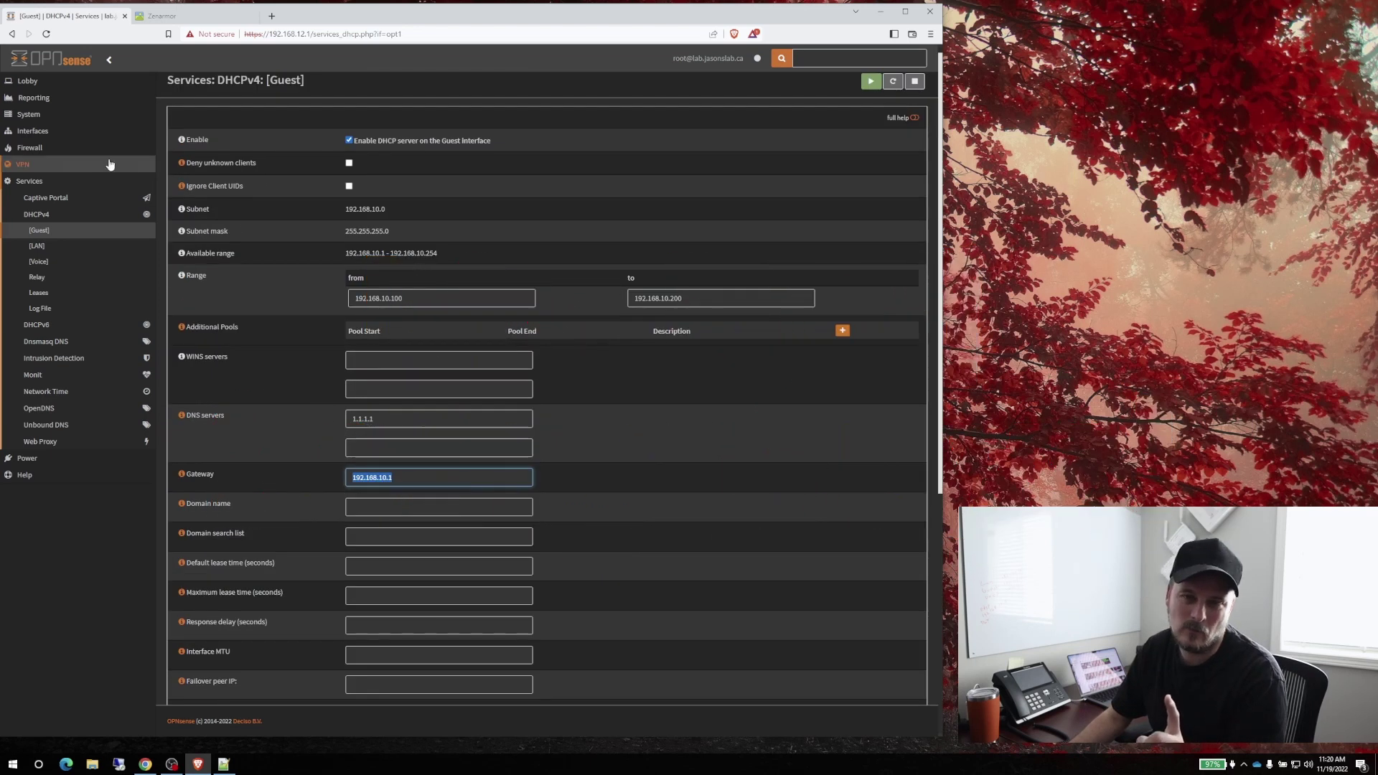
click(33, 131)
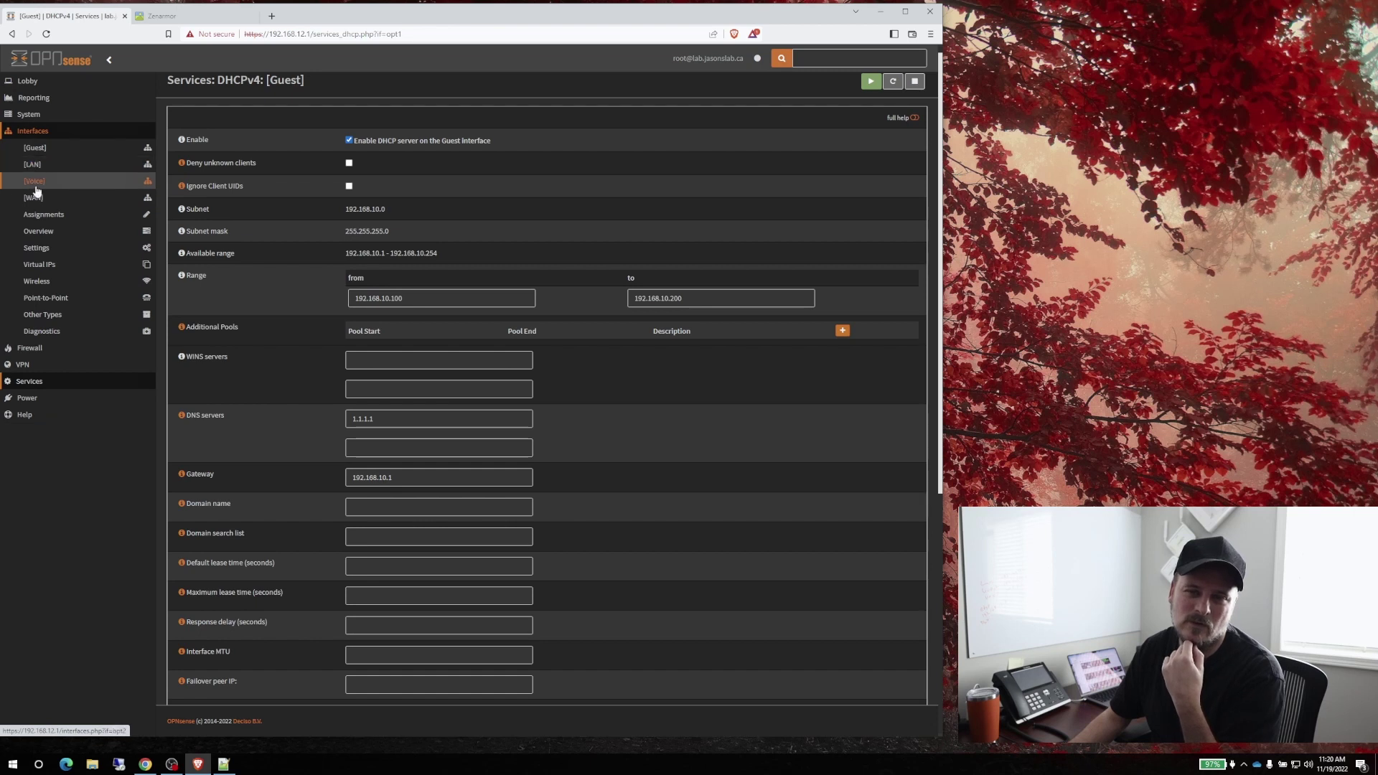
Open the Guest interface and keep its 192.168.10.1 address on a /24 subnet
click(35, 147)
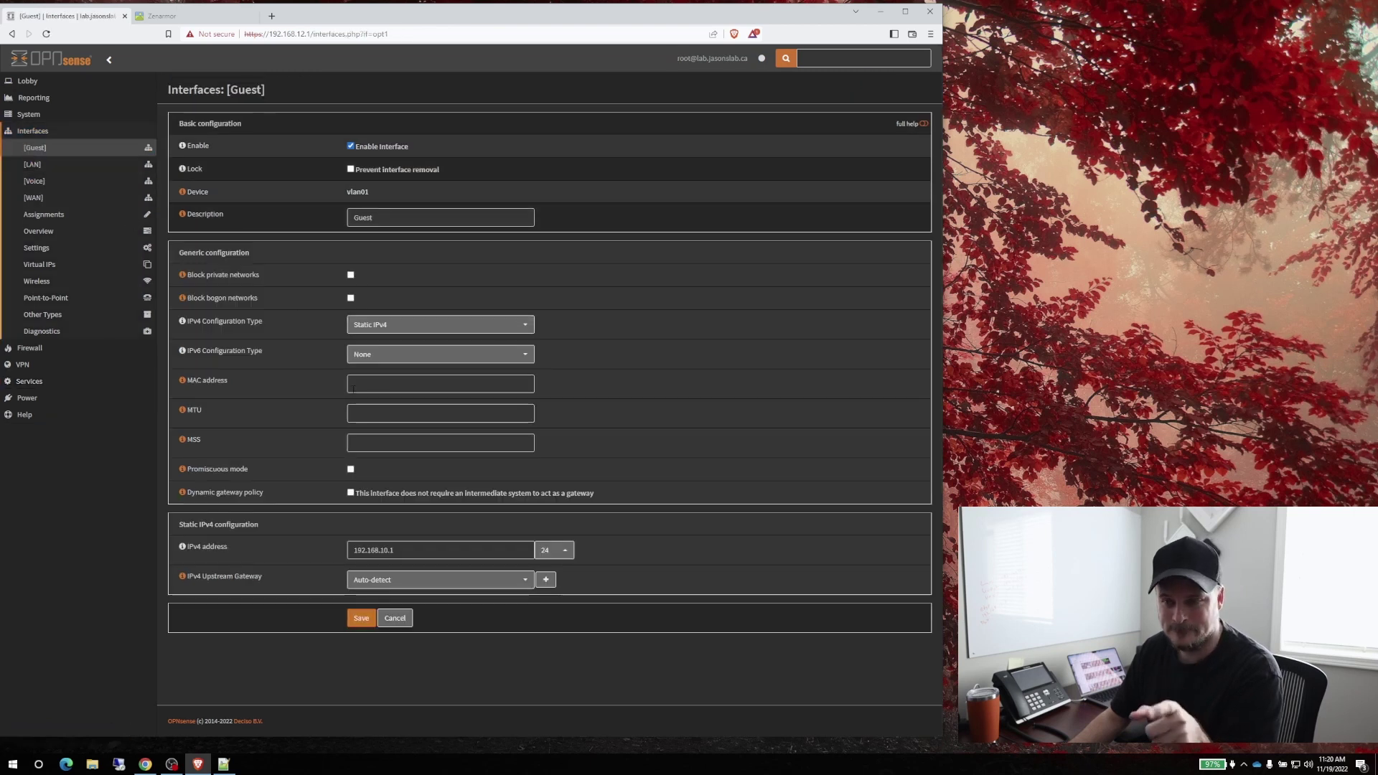
click(563, 551)
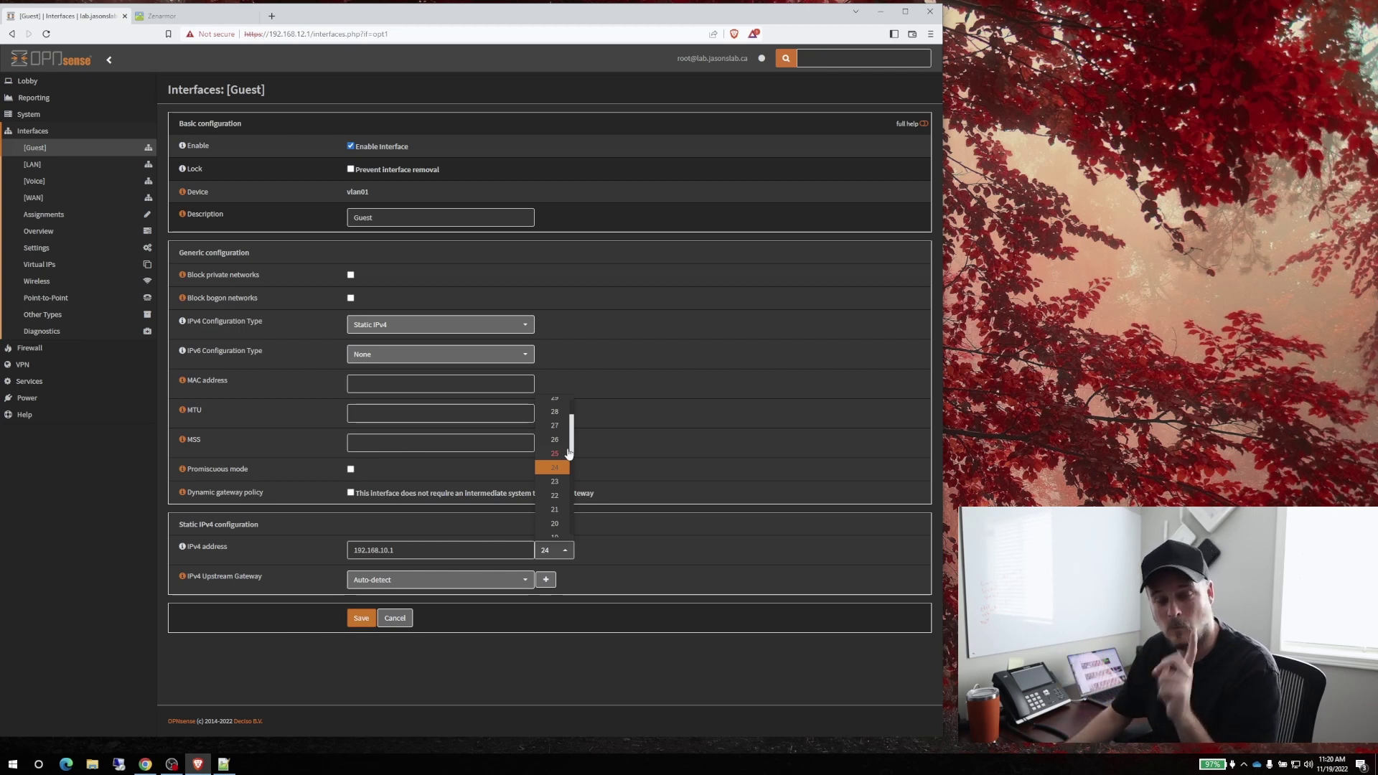
click(559, 470)
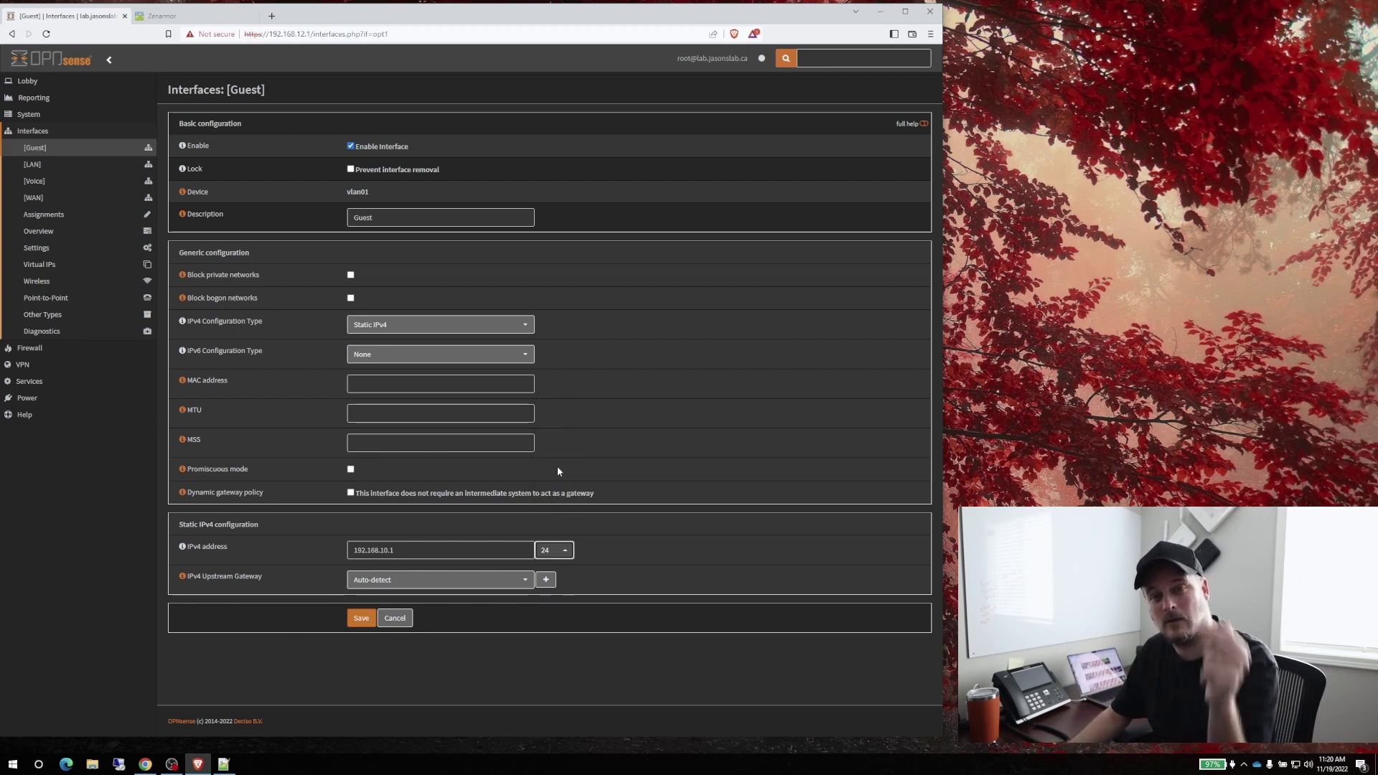
click(699, 459)
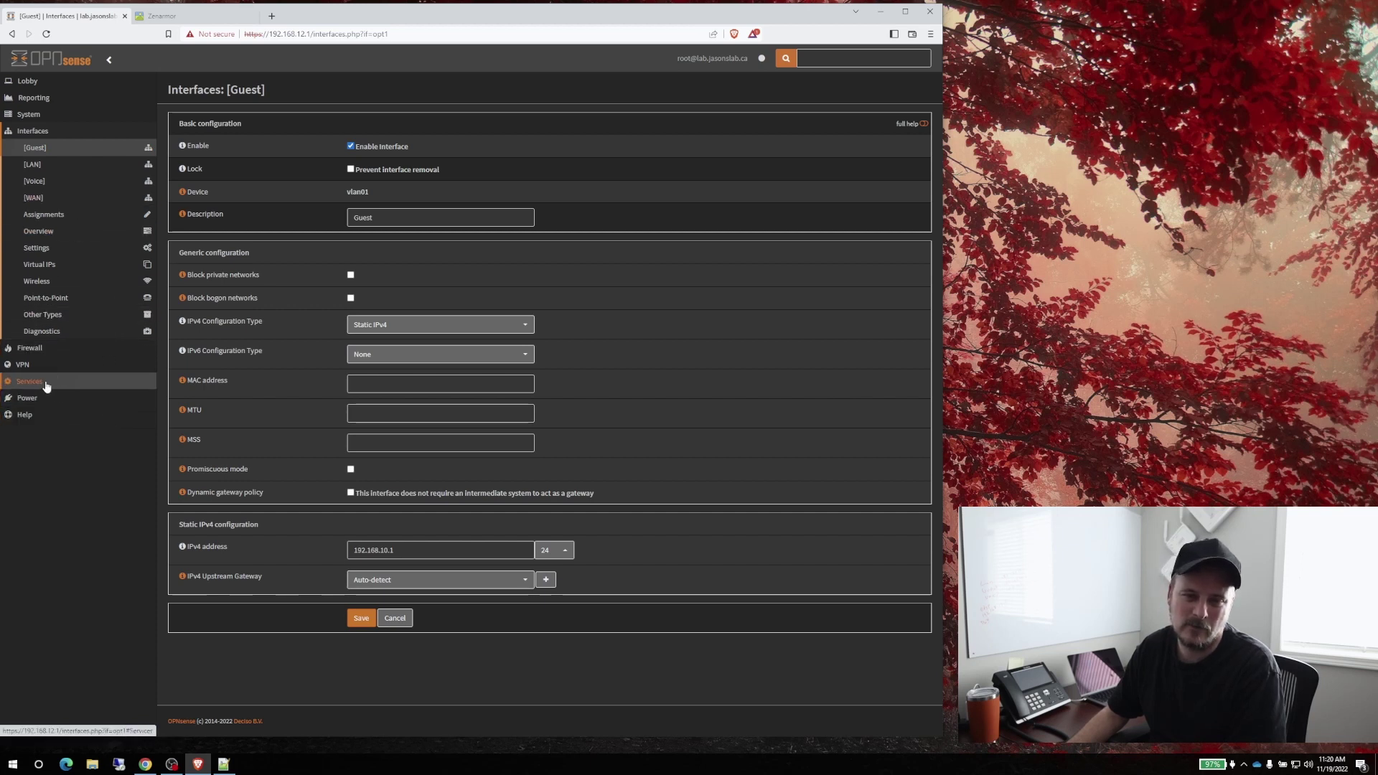
click(30, 114)
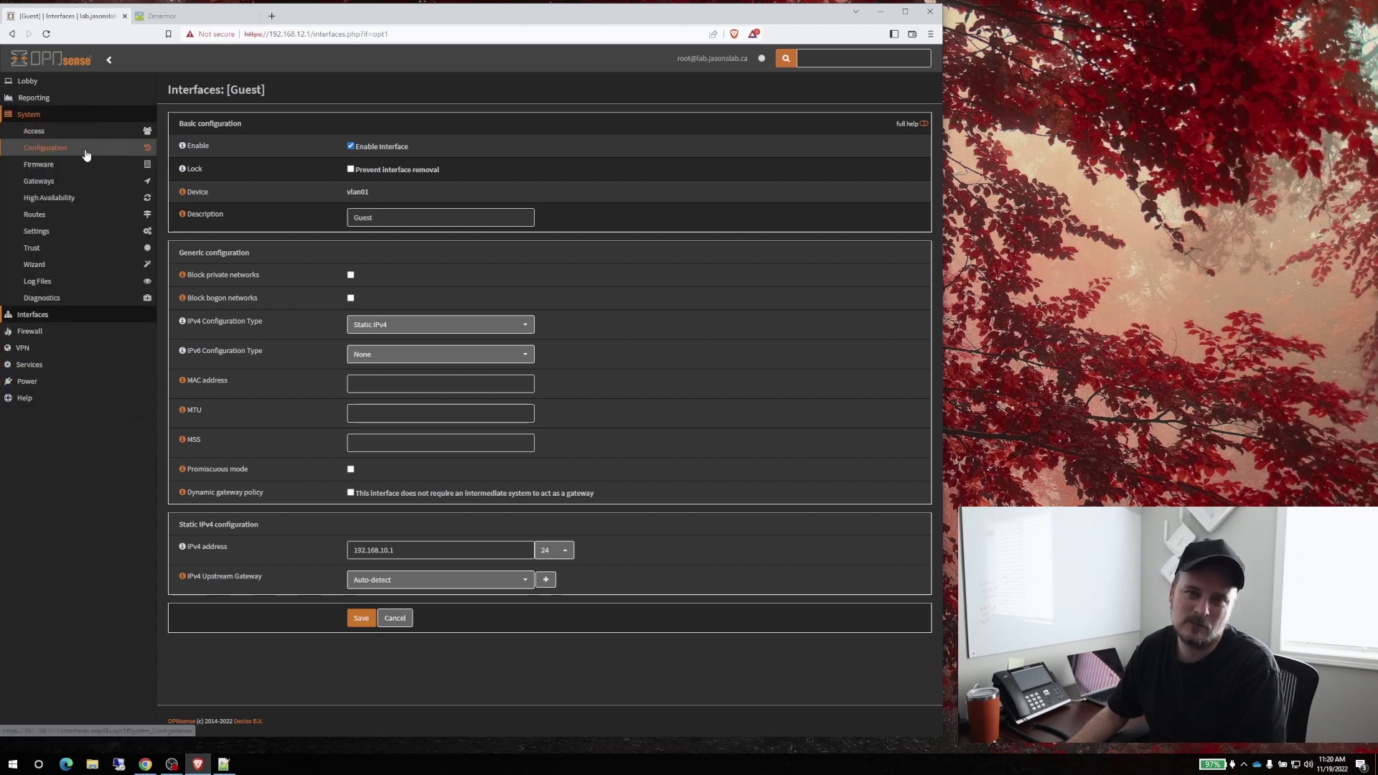
Install the os-sunnyvalley plugin, found by filtering Firmware Plugins for 'os-su'
click(51, 167)
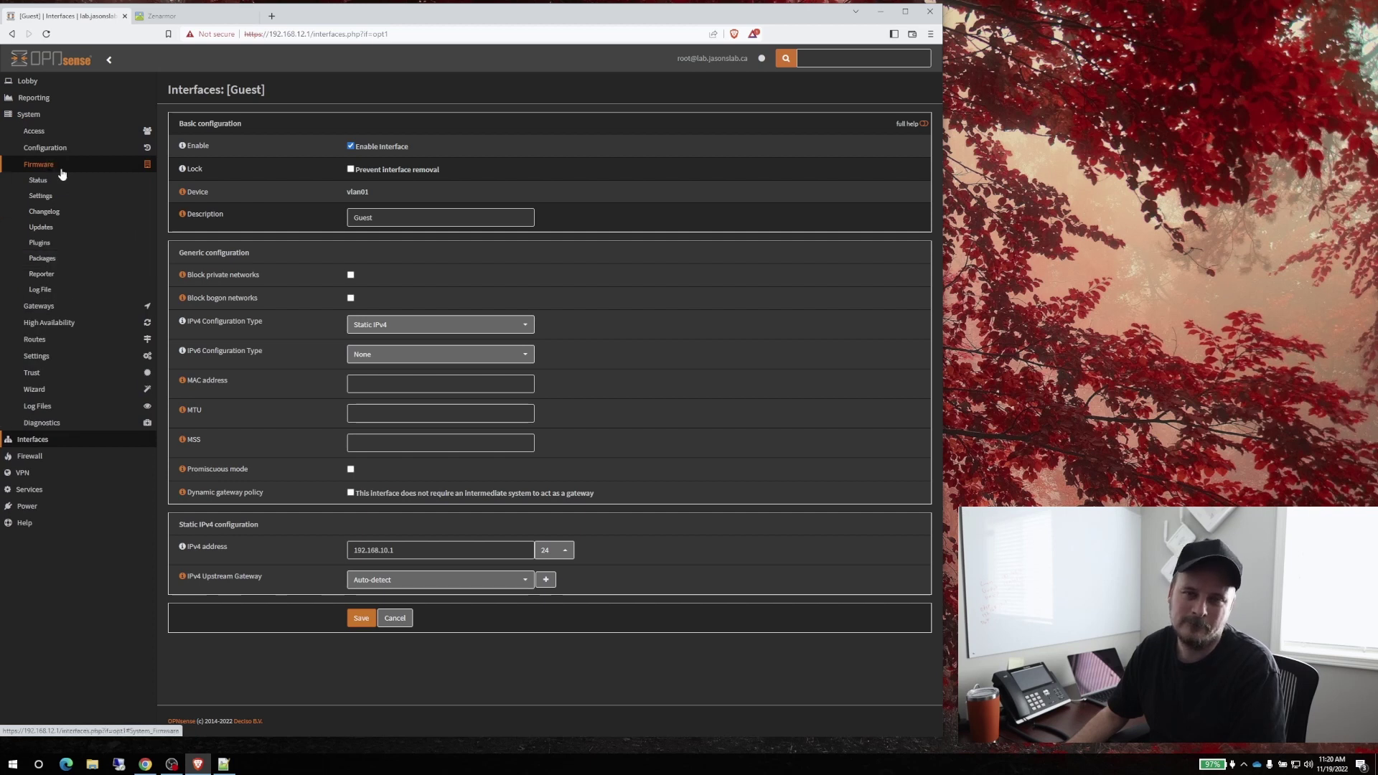
click(40, 242)
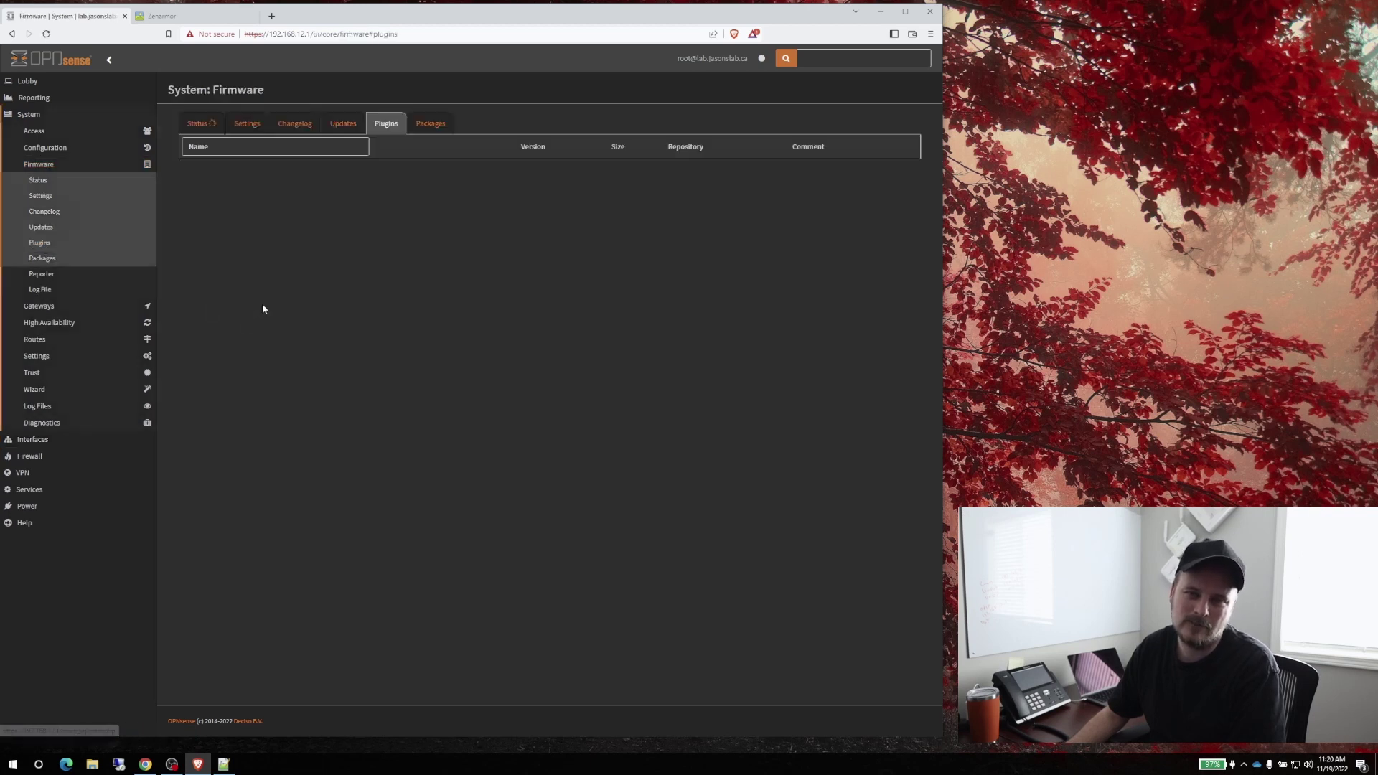
text(os)
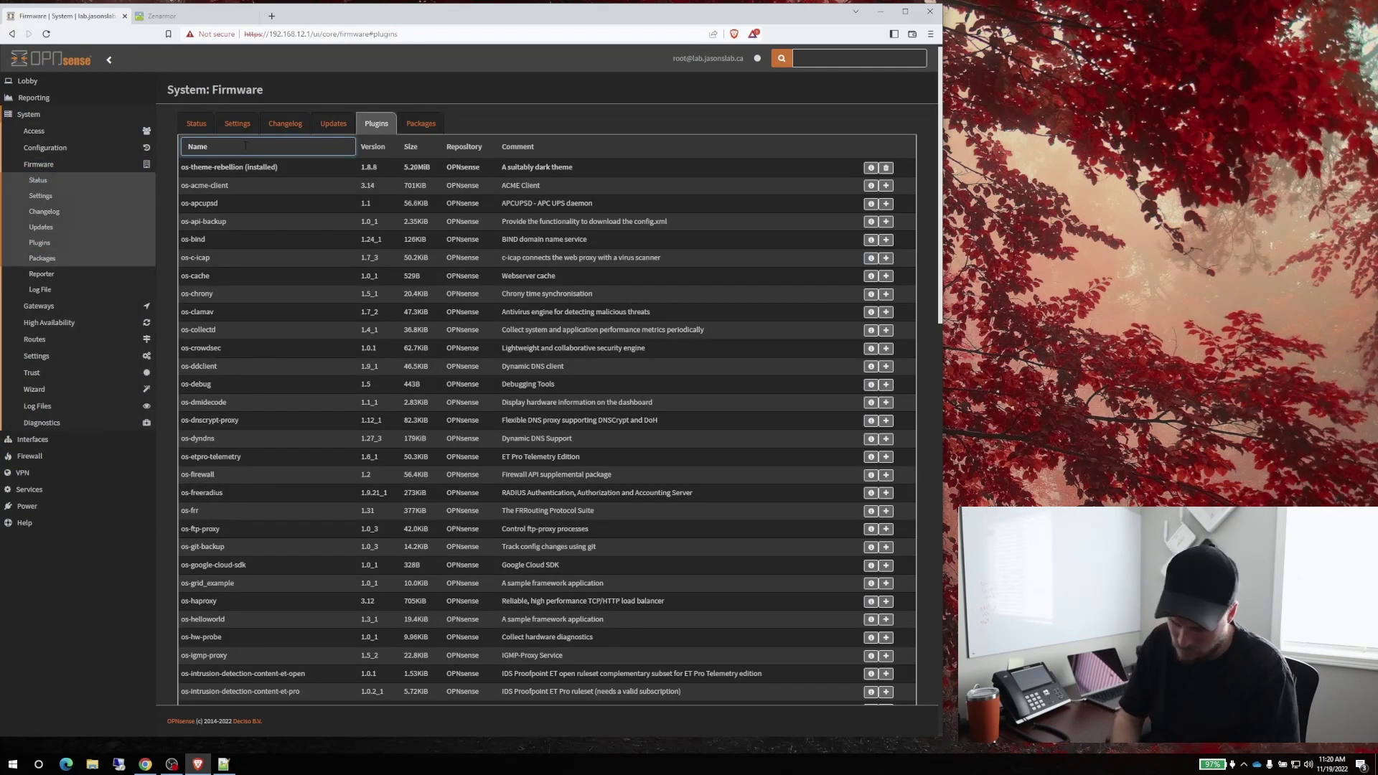
text(-su)
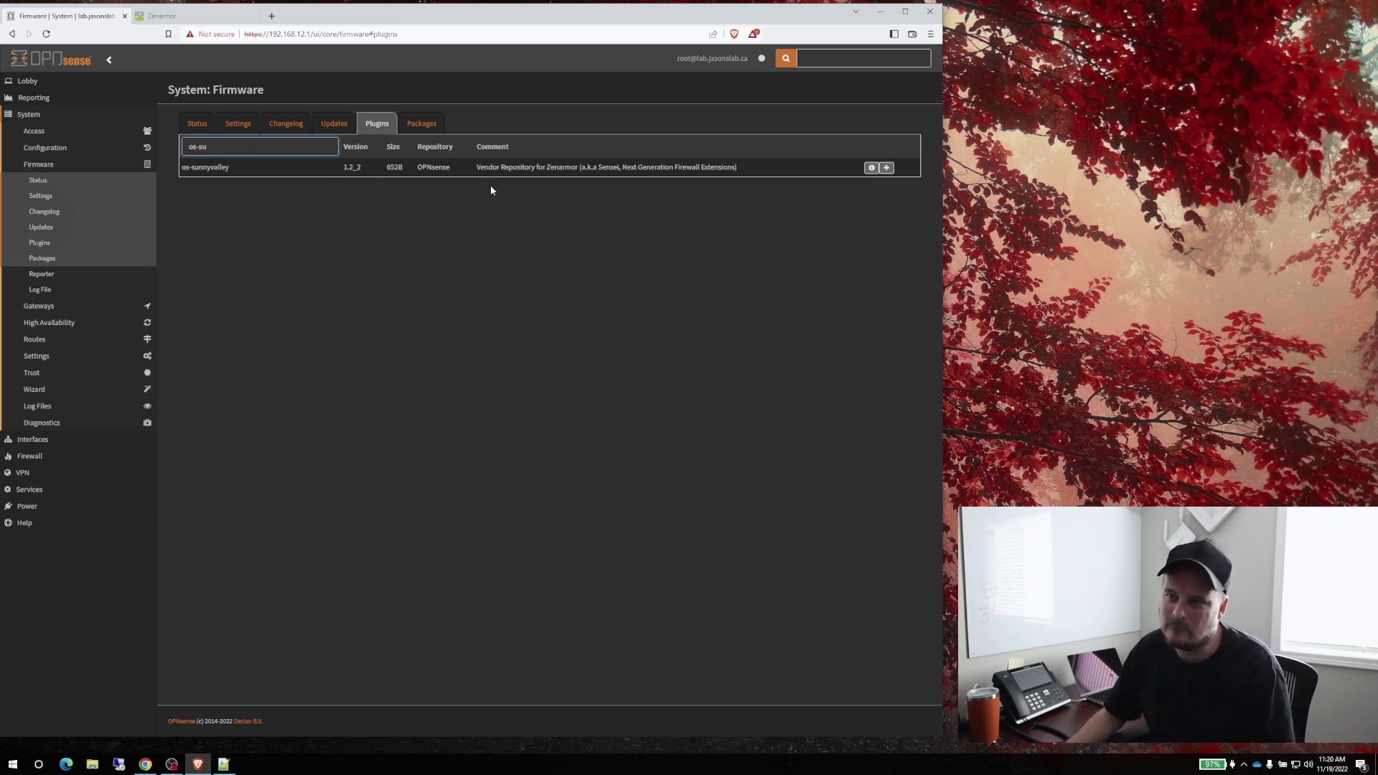
drag(739, 167, 476, 167)
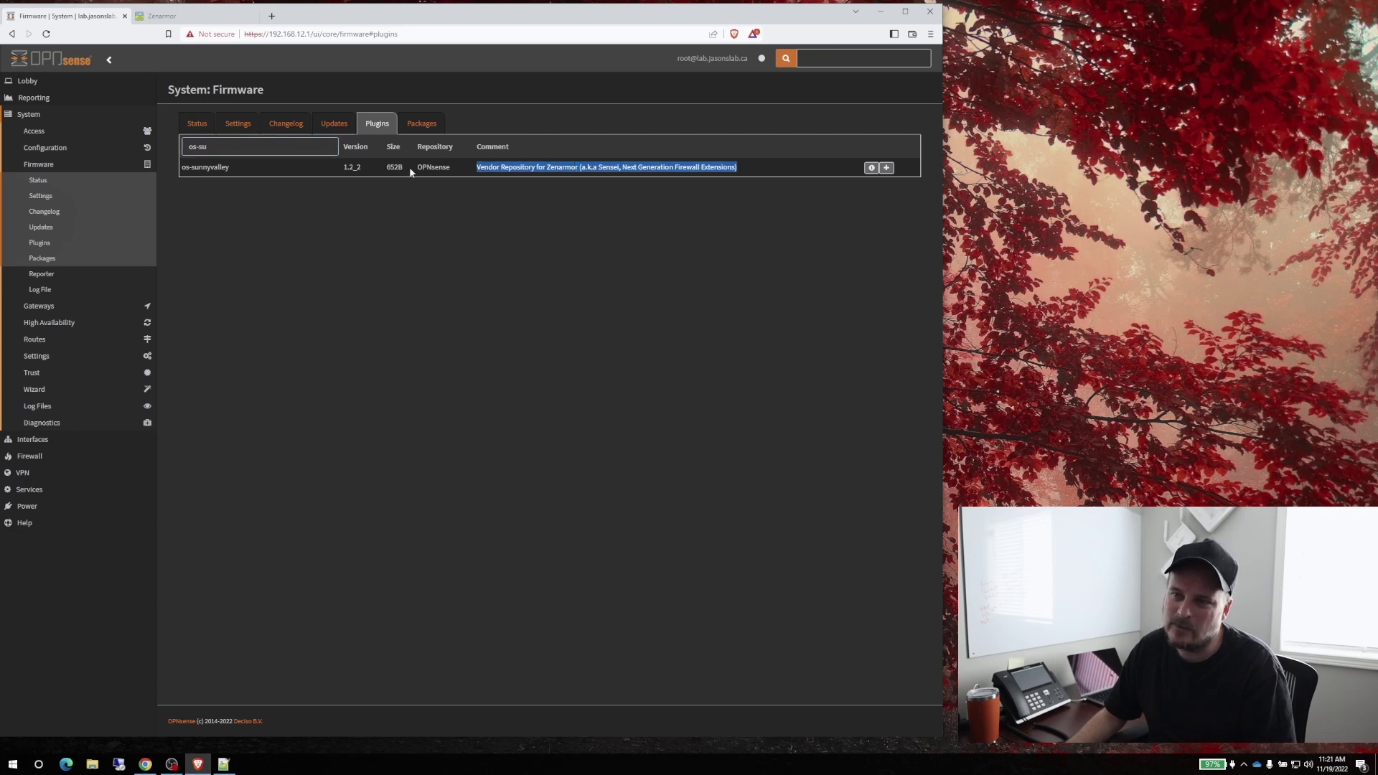
click(887, 168)
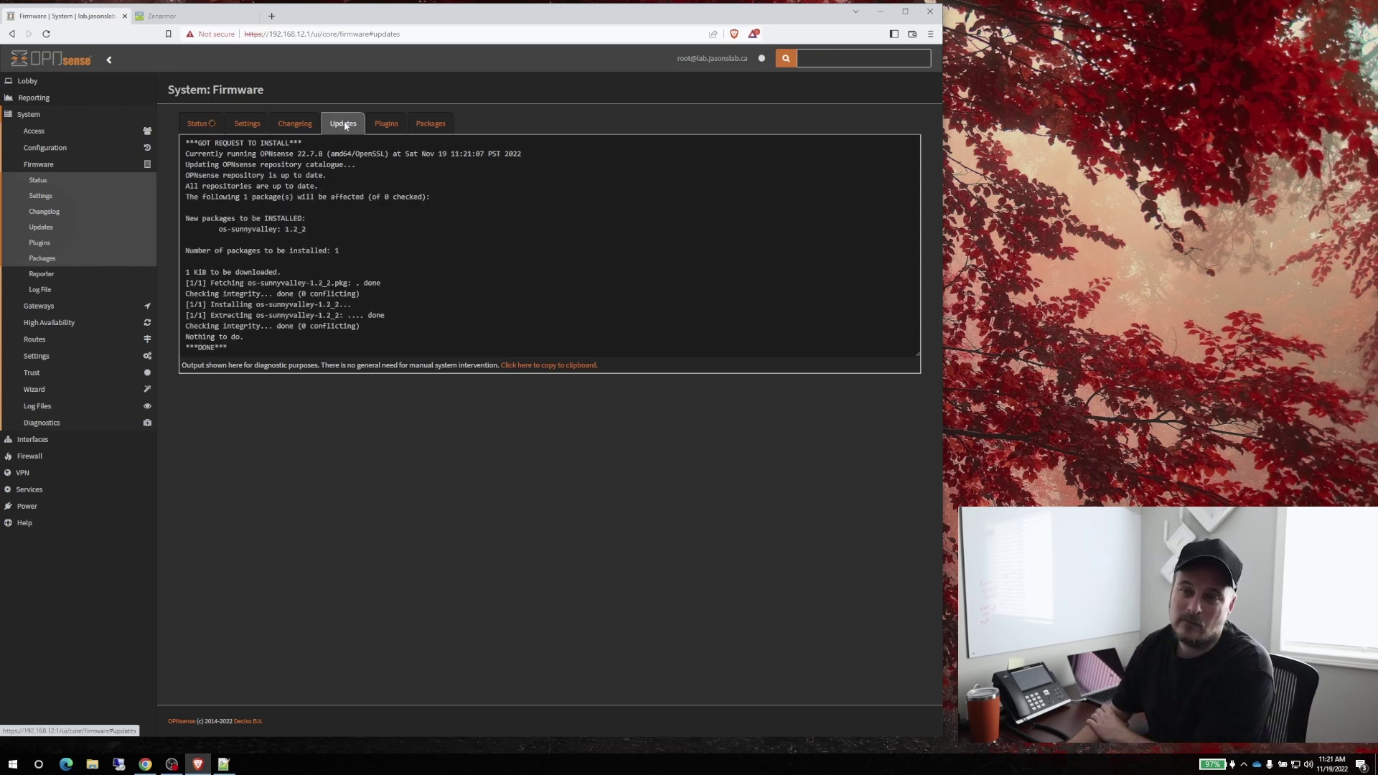
Confirm os-sunnyvalley appears in the installed packages filtered by 'os-'
click(421, 125)
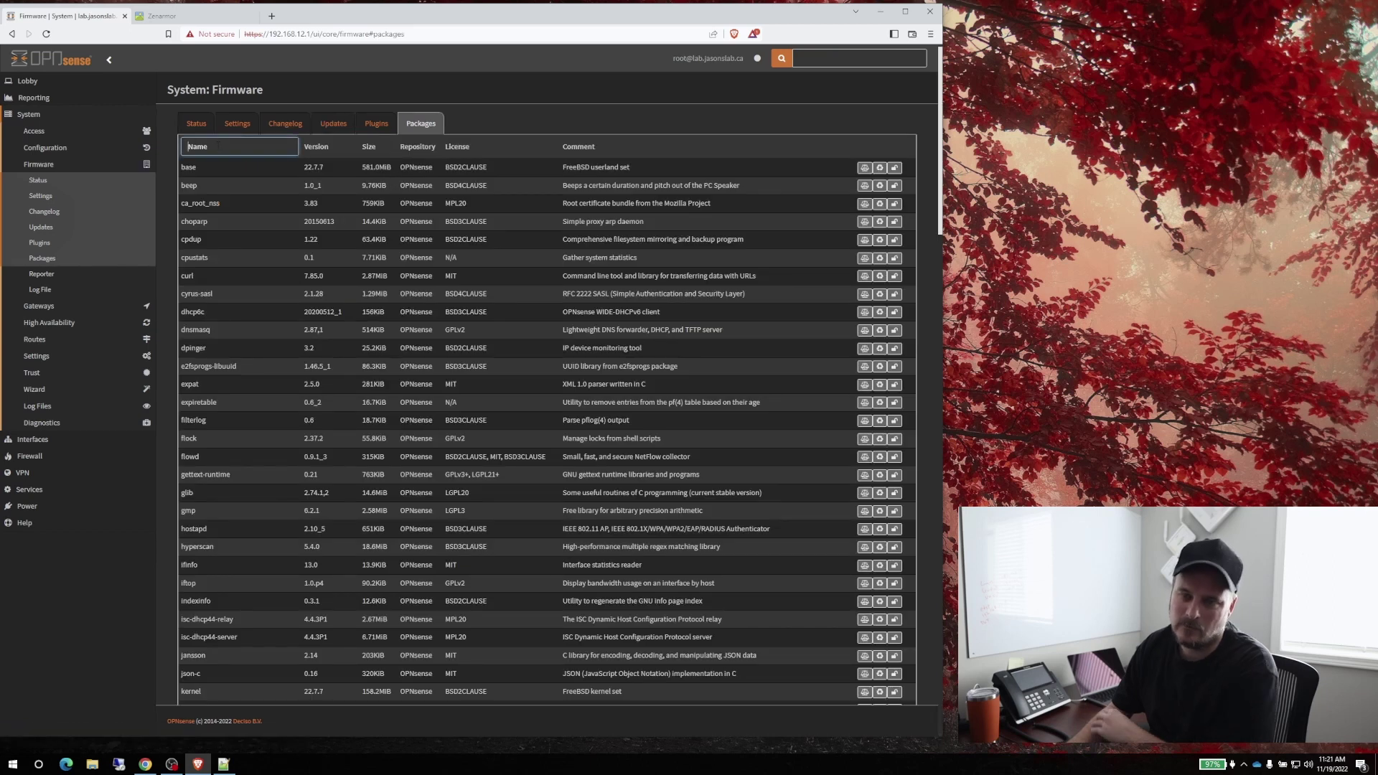
text(os-)
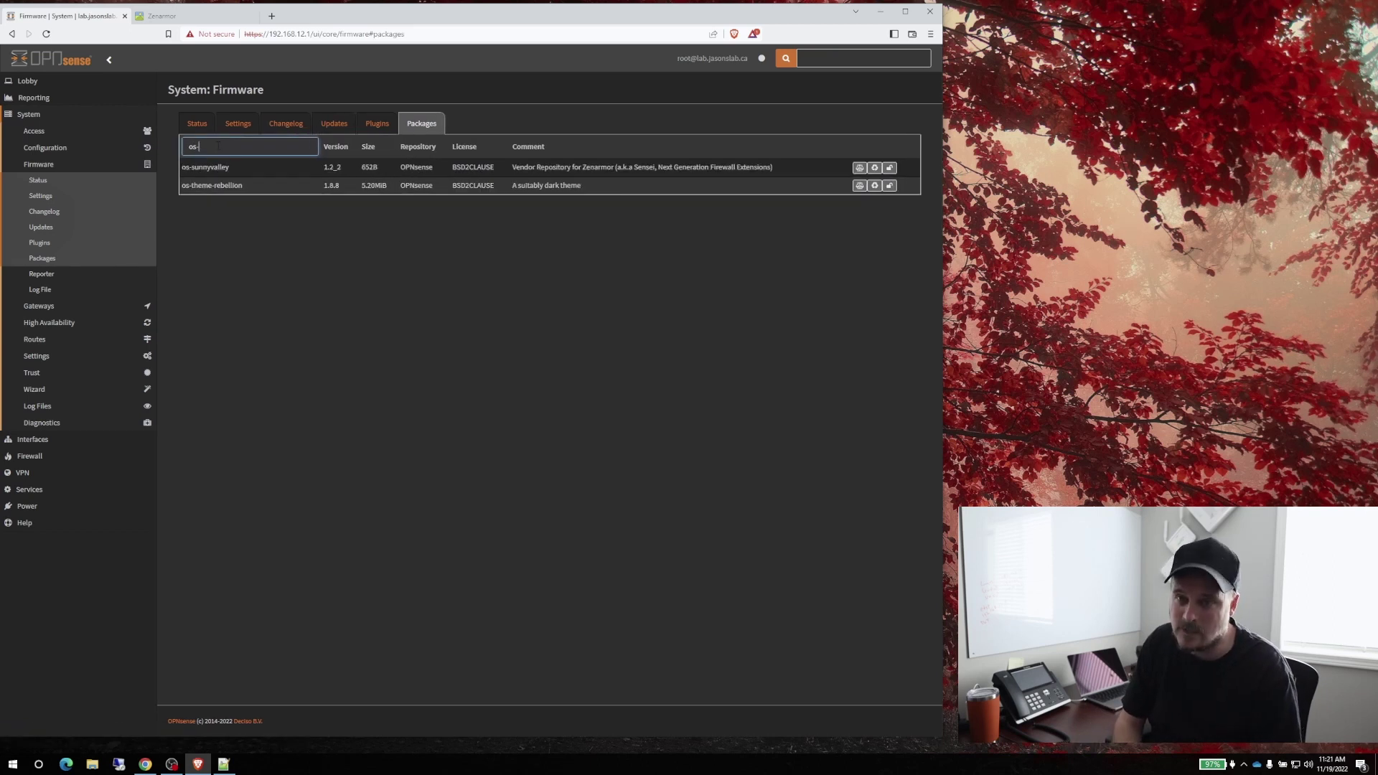
click(377, 124)
Install the os-sensei plugin, accepting the third-party software warning
drag(218, 184, 186, 185)
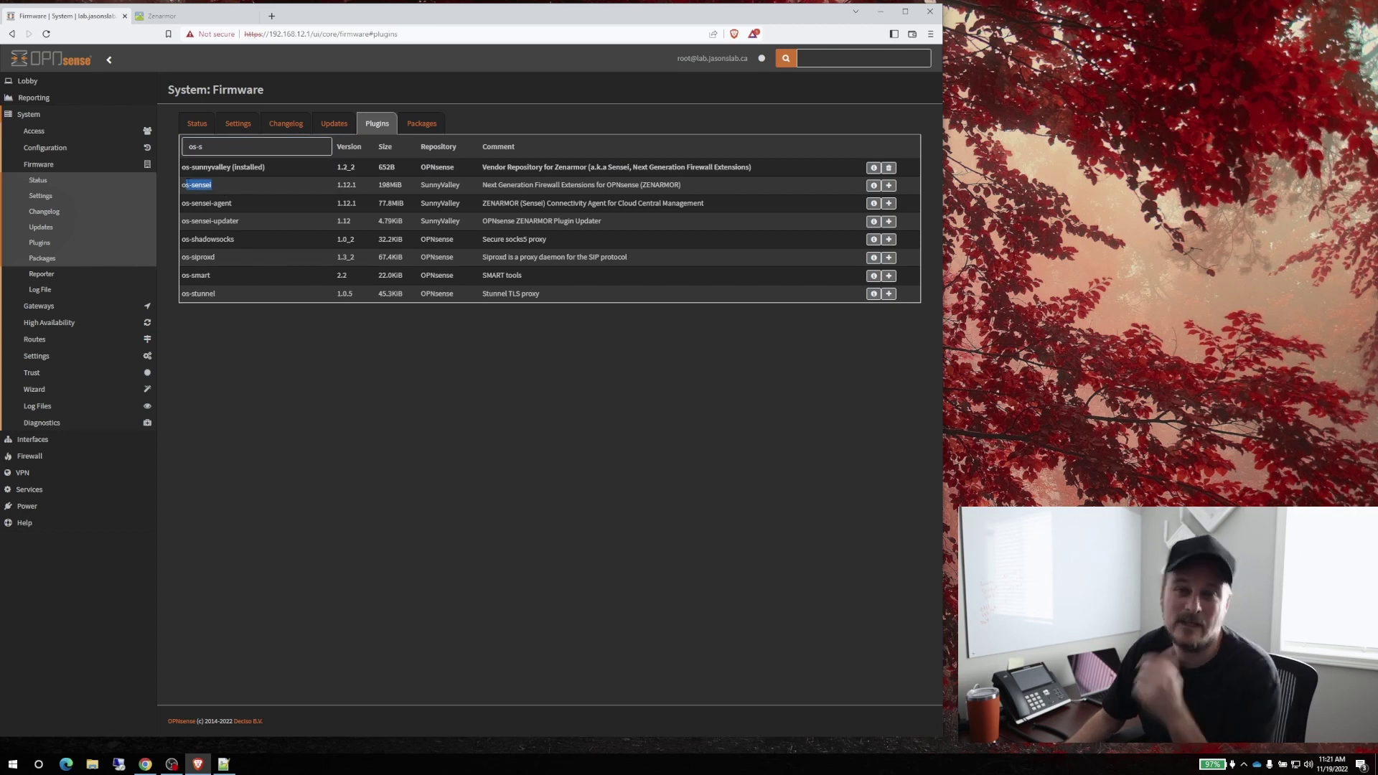
drag(240, 221, 226, 221)
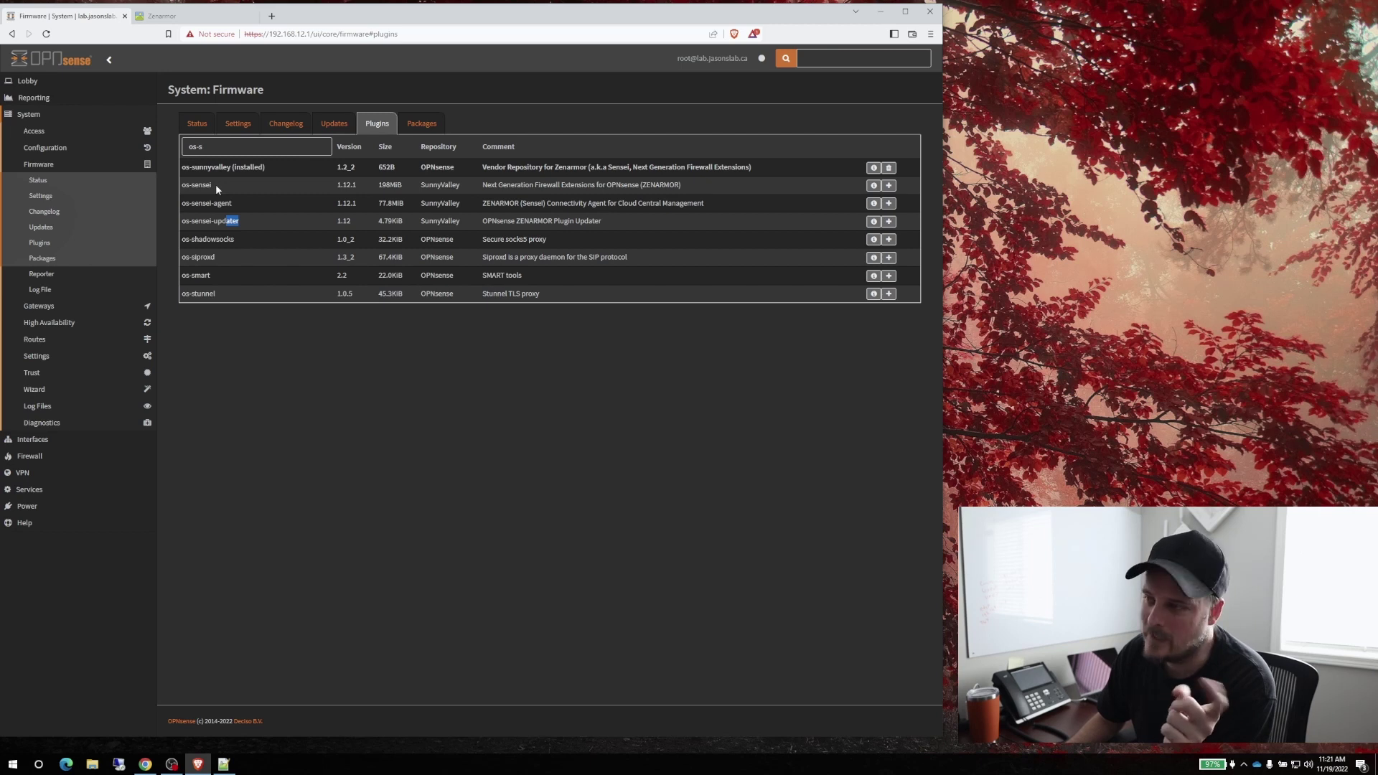
drag(217, 186, 186, 185)
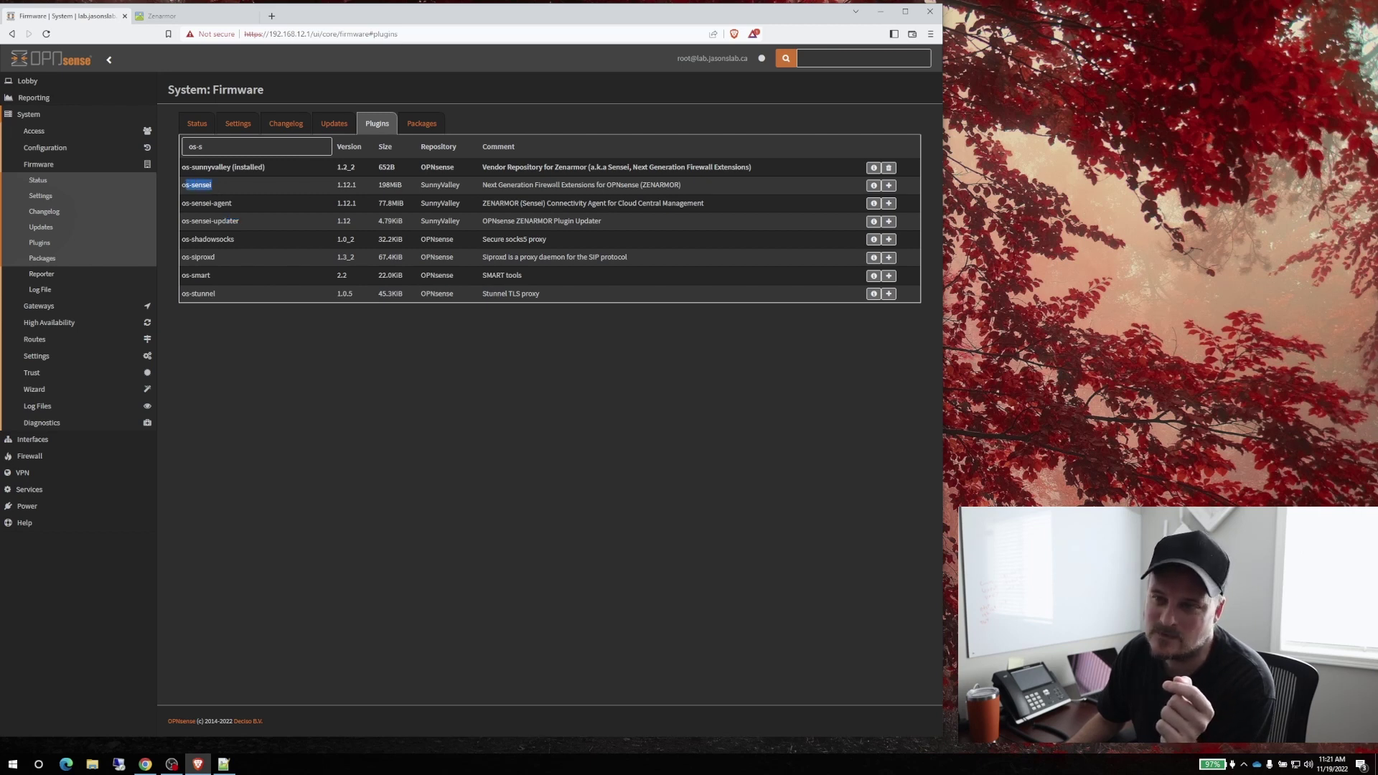
click(889, 186)
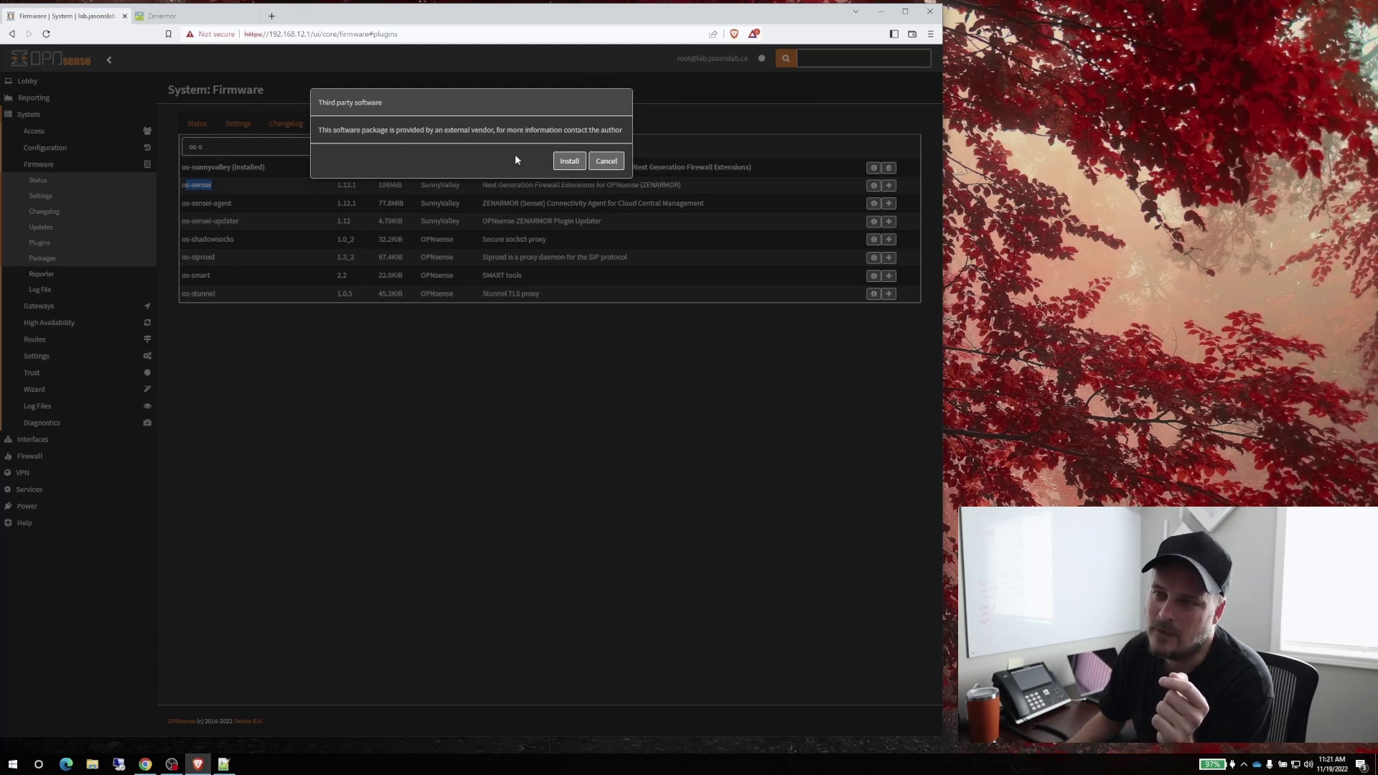
click(568, 161)
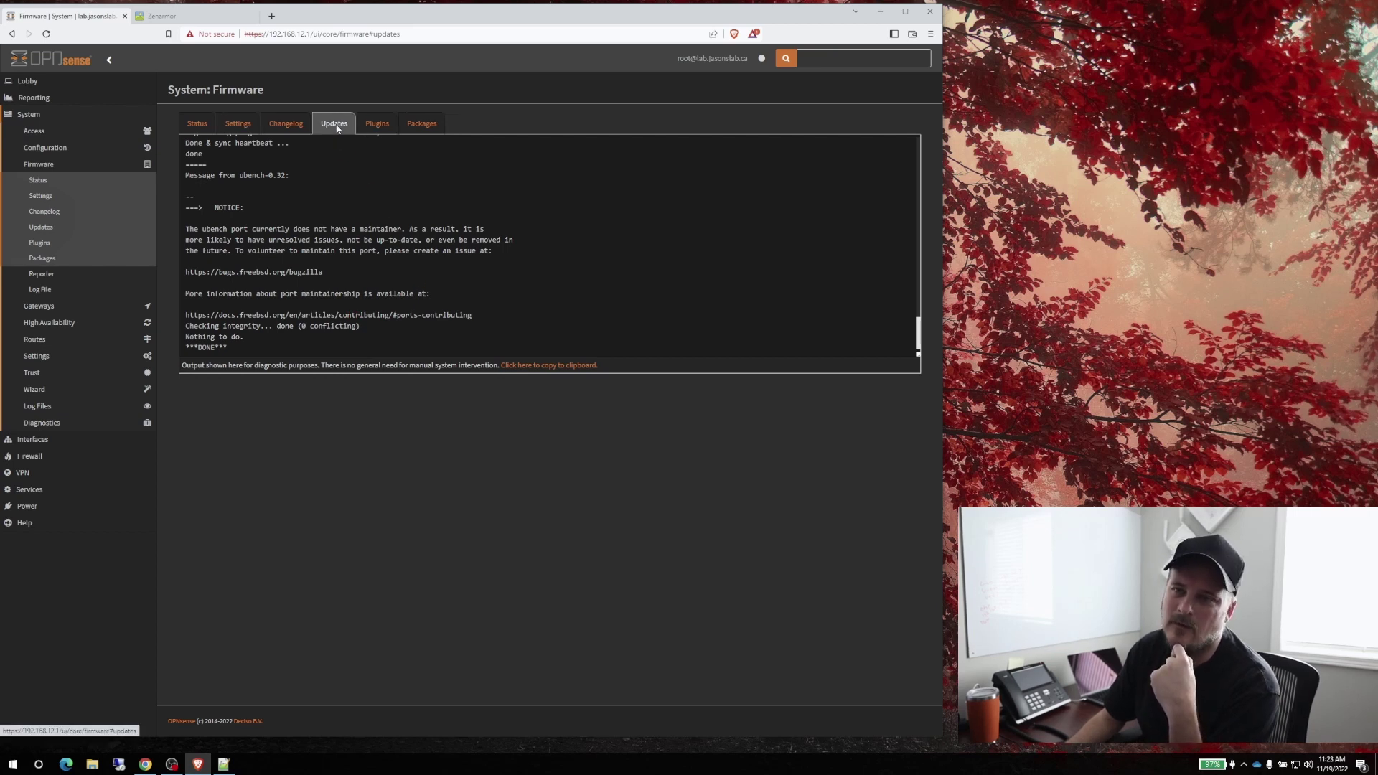
Back on the plugin list, review the os-sensei-agent plugin description
click(377, 123)
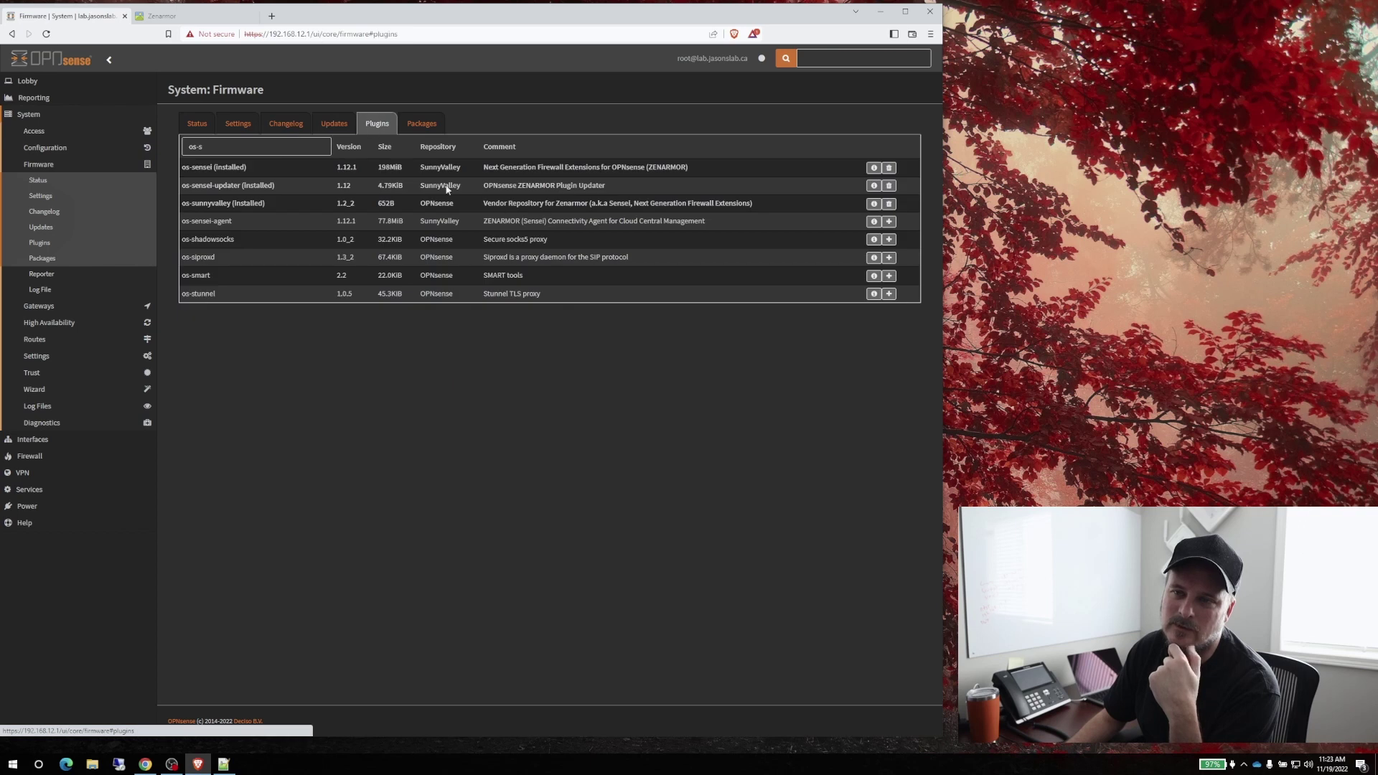
click(223, 145)
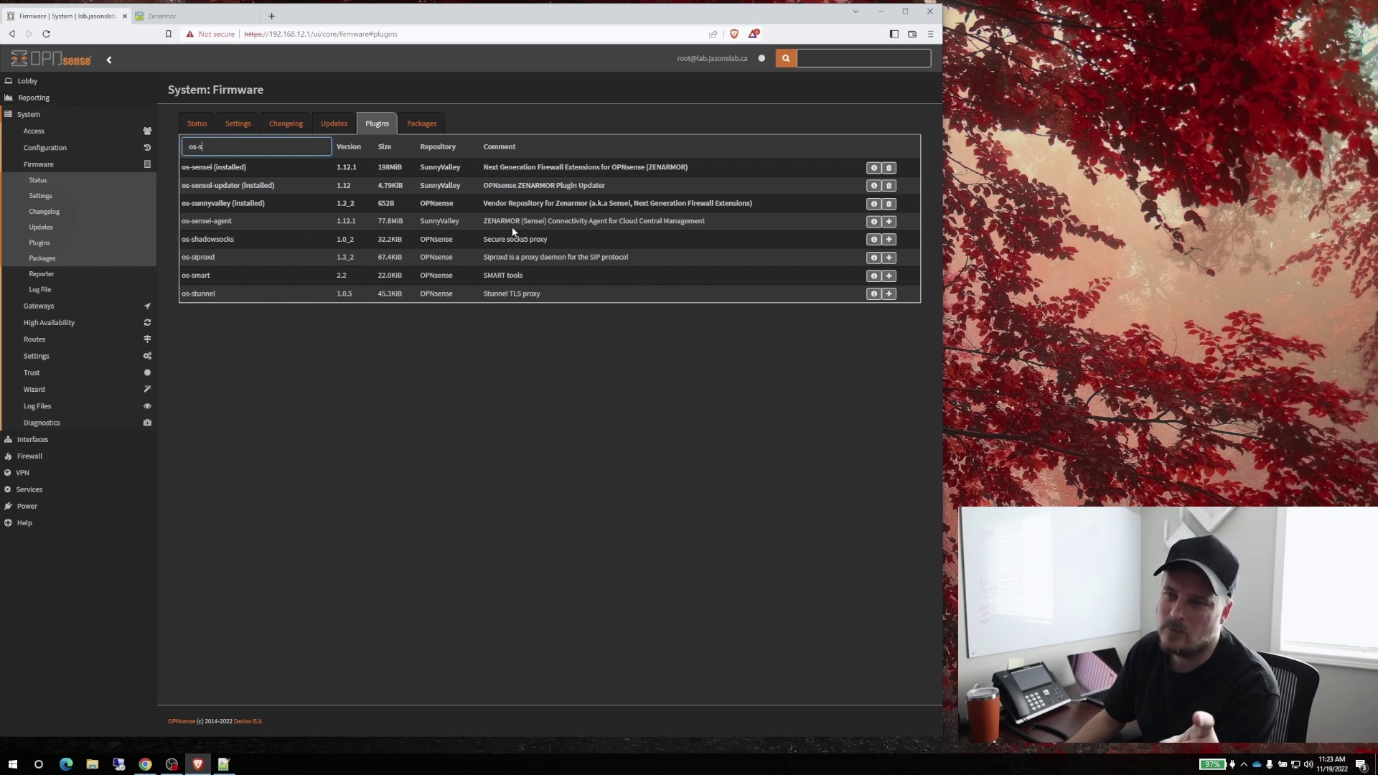
drag(495, 221, 670, 221)
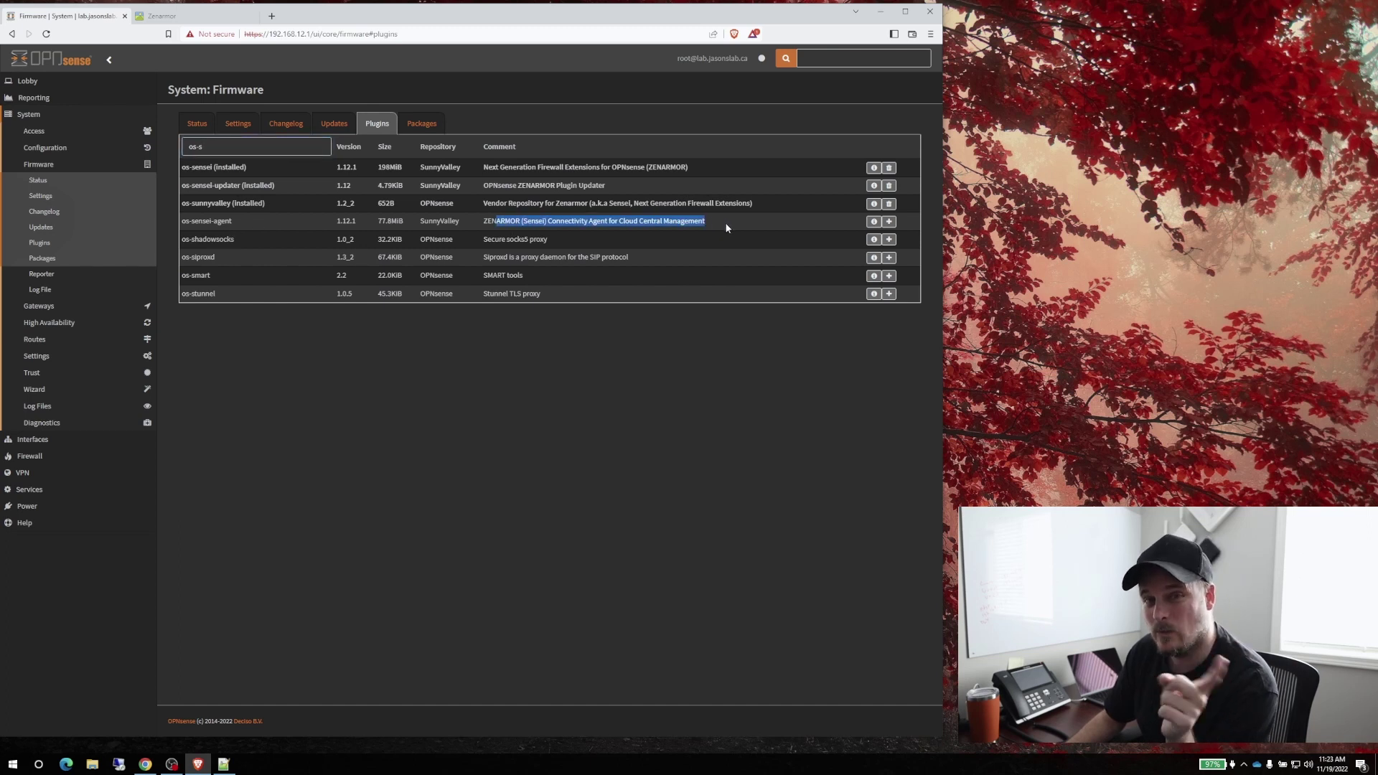
drag(705, 221, 480, 223)
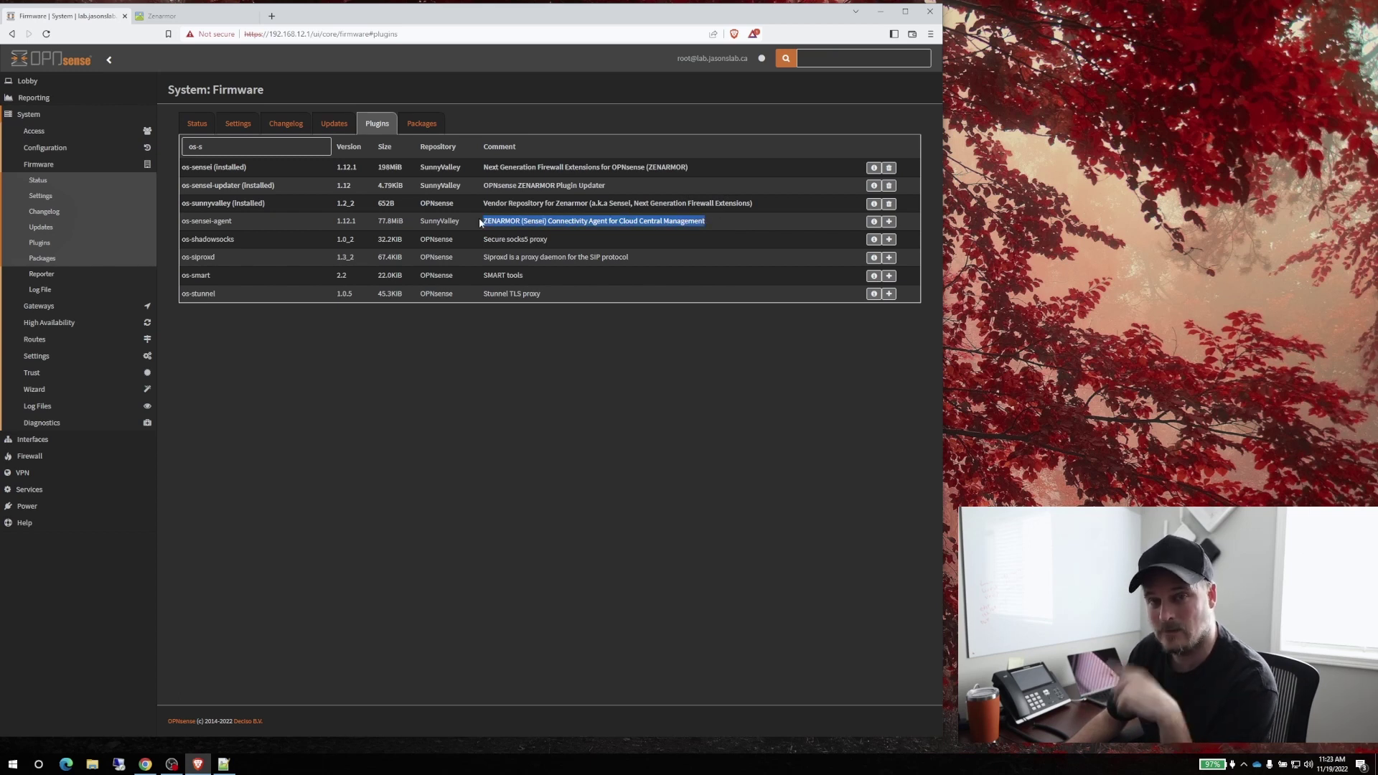
Install the os-sensei-agent plugin, confirming the install dialog
click(888, 222)
click(559, 172)
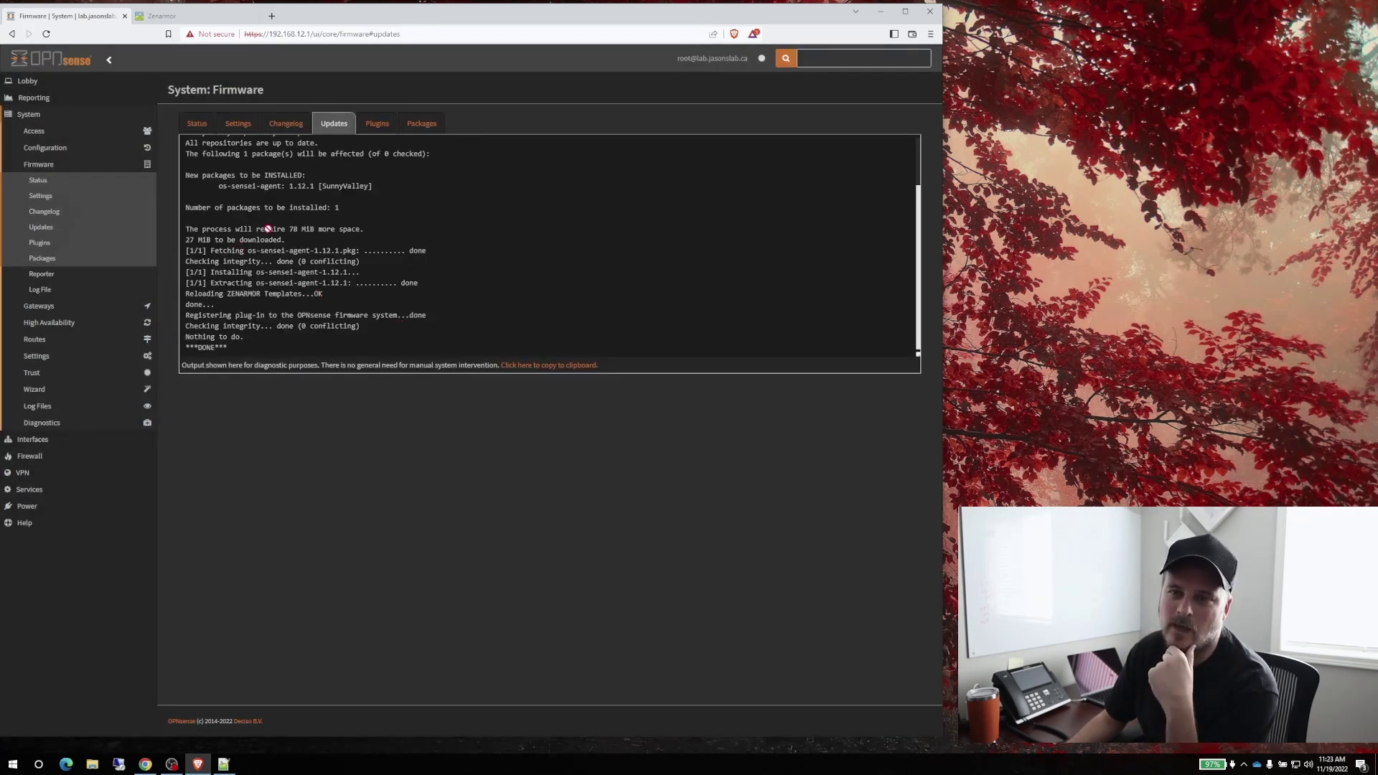
click(199, 131)
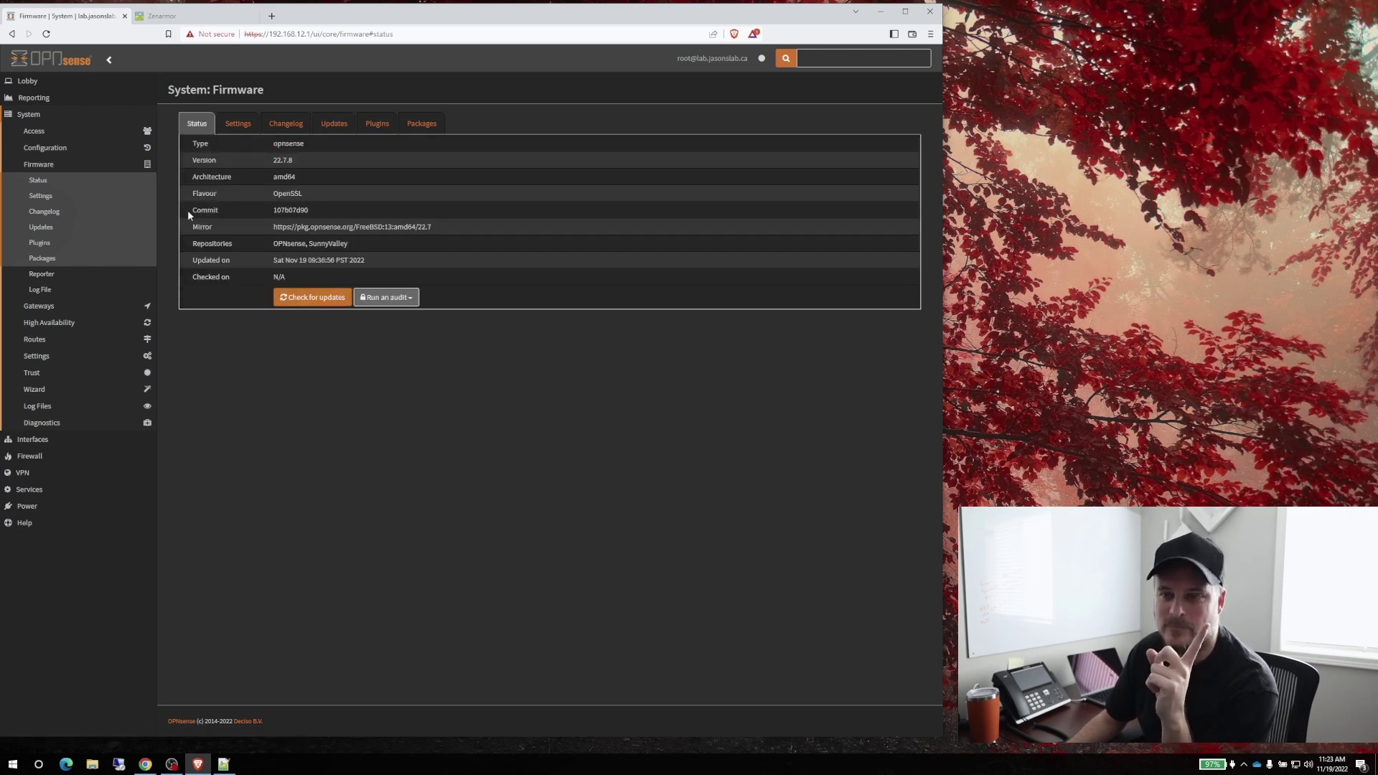
Check for firmware updates, finding all packages up to date, then return to the Lobby dashboard
click(314, 298)
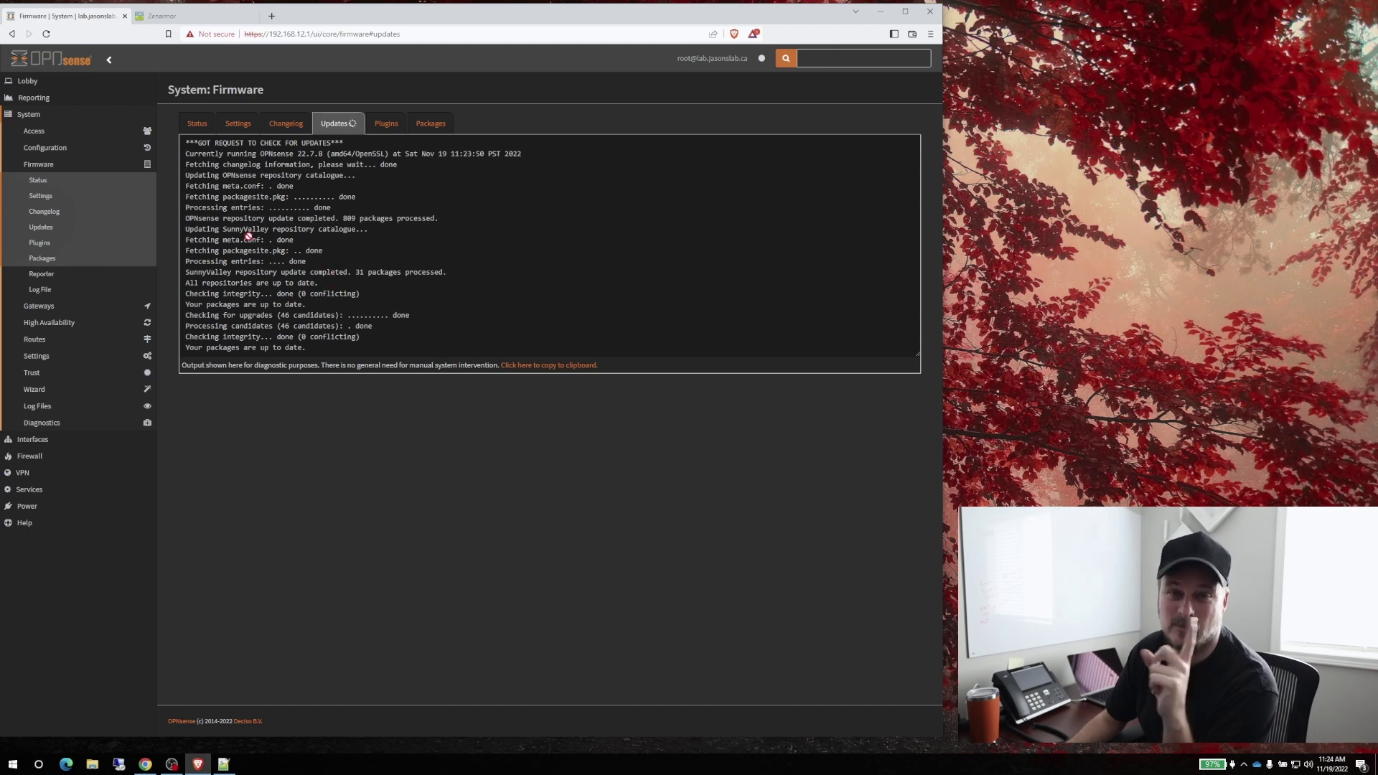
click(29, 81)
click(30, 98)
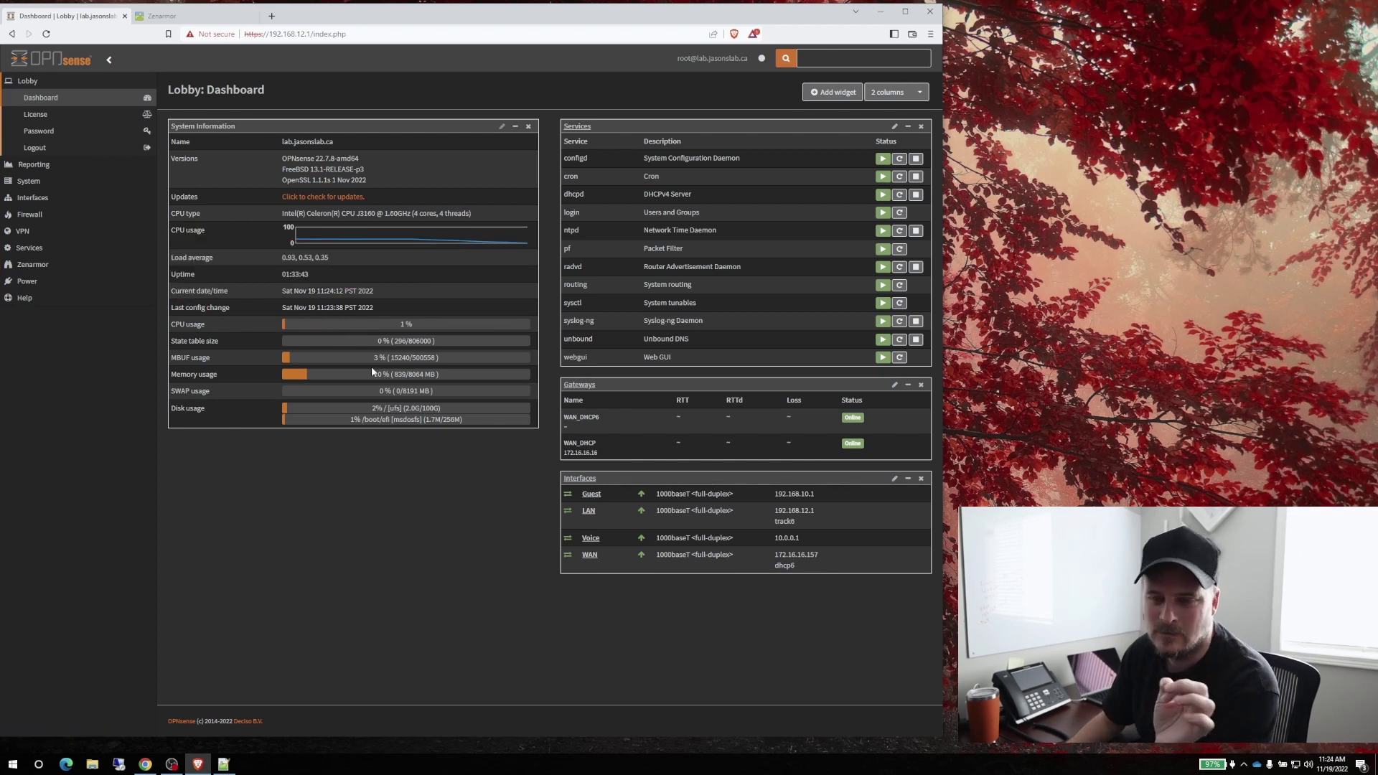
Expand the new Zenarmor sidebar section to show Dashboard, Status, Reports, Policies and Configuration
drag(413, 213, 471, 213)
drag(381, 213, 403, 213)
click(399, 247)
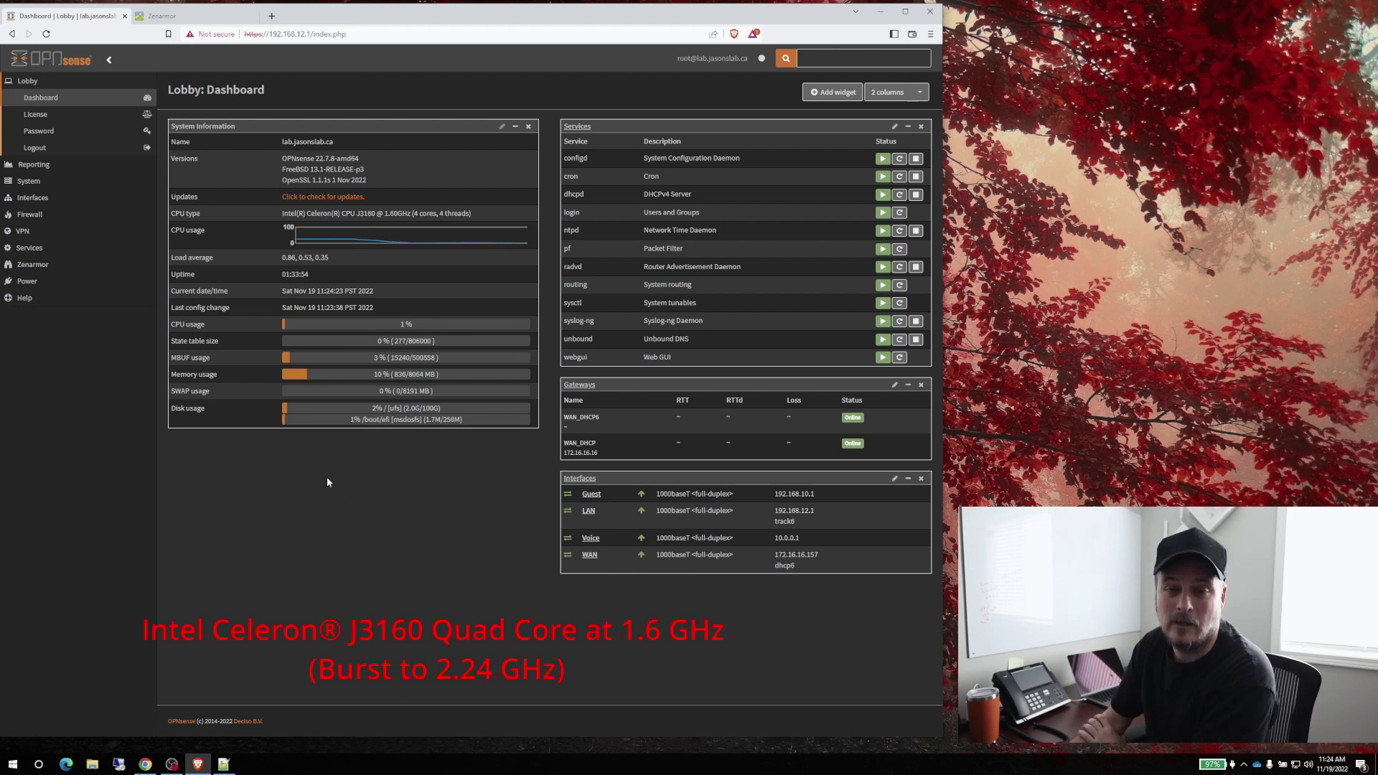
click(33, 264)
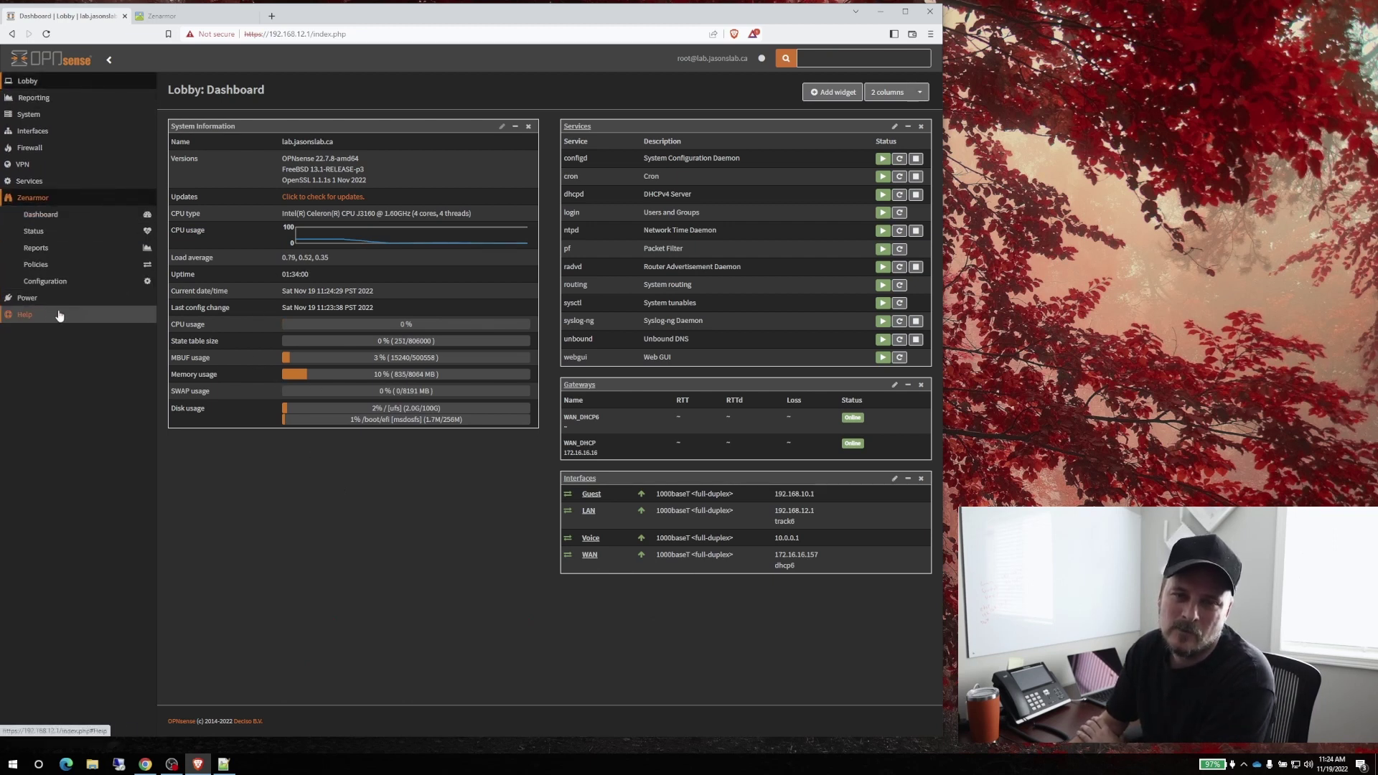
Launch the Zenarmor wizard, accept the terms, and pass the Celeron J3160 hardware check
click(82, 219)
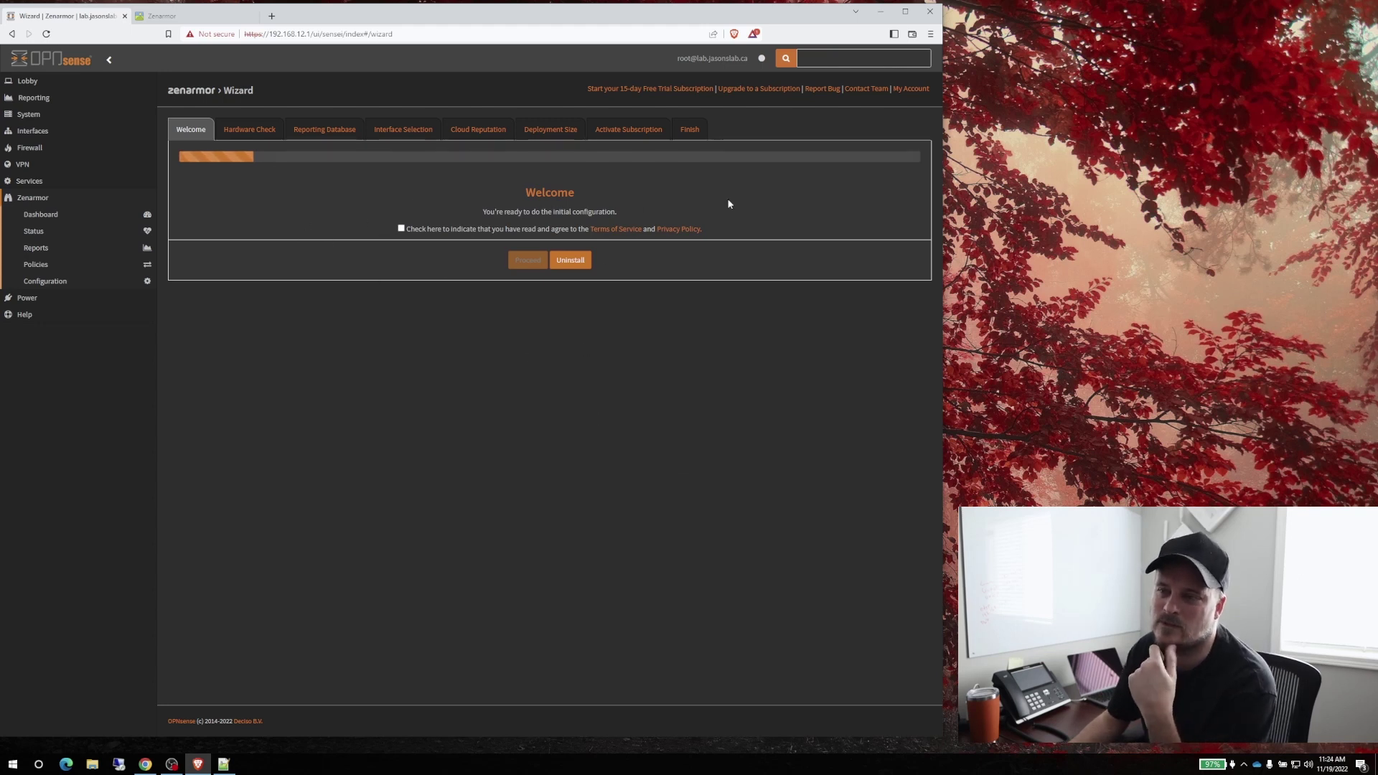
click(401, 229)
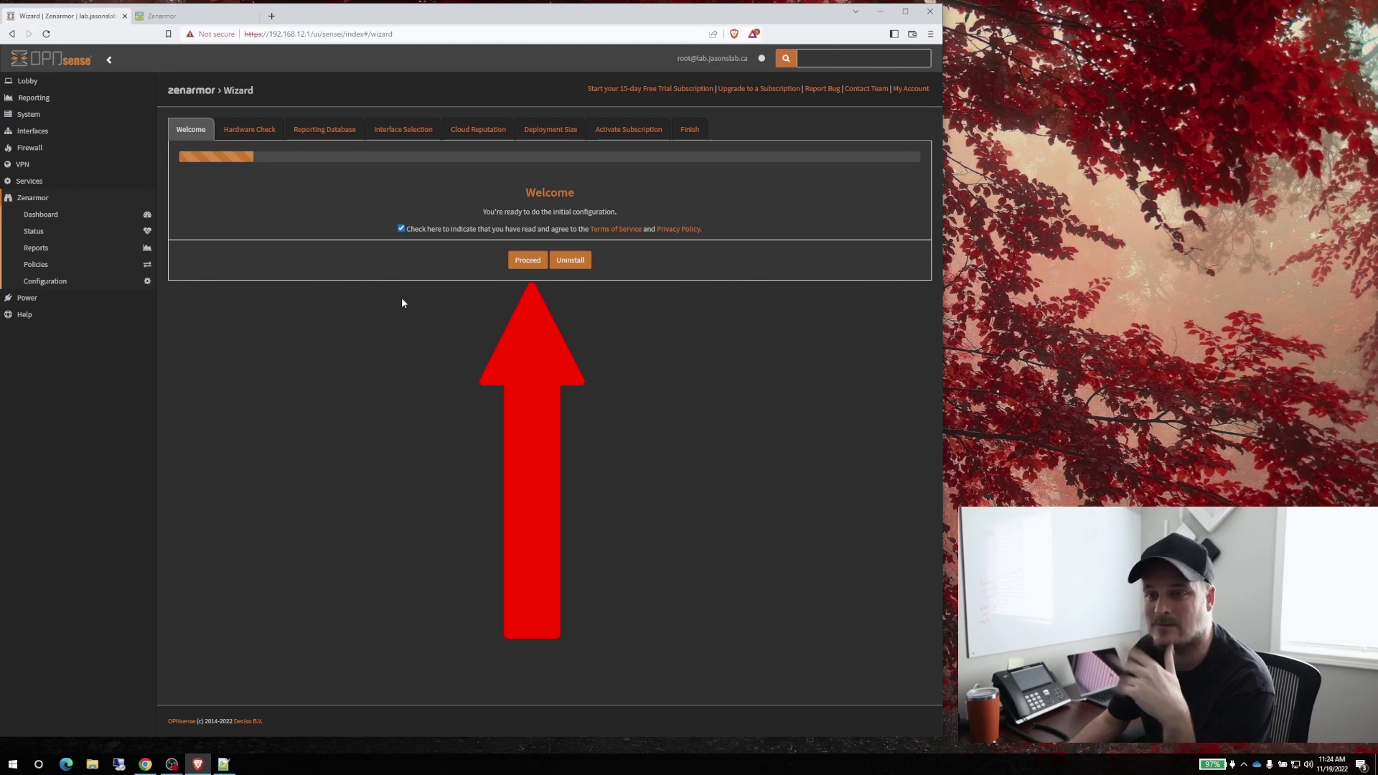
click(528, 261)
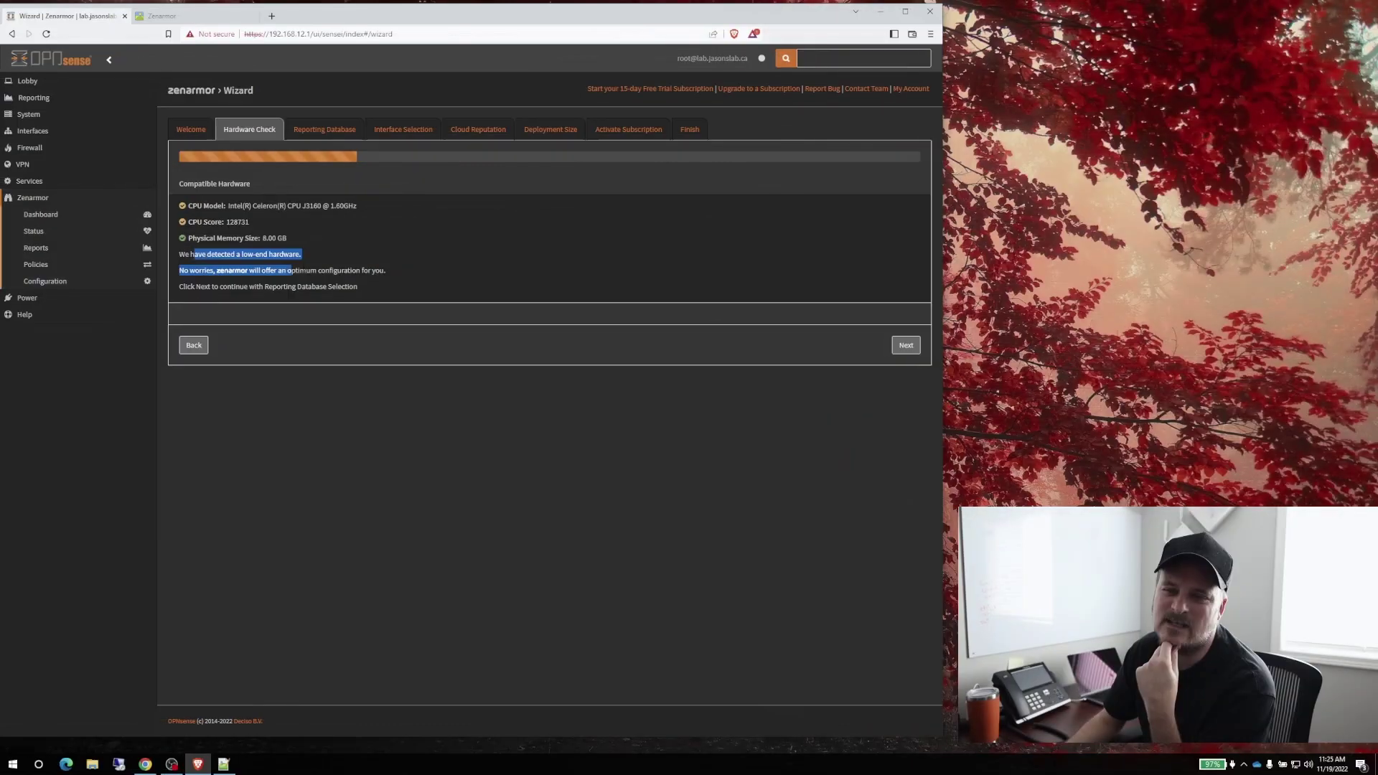
drag(291, 270, 308, 255)
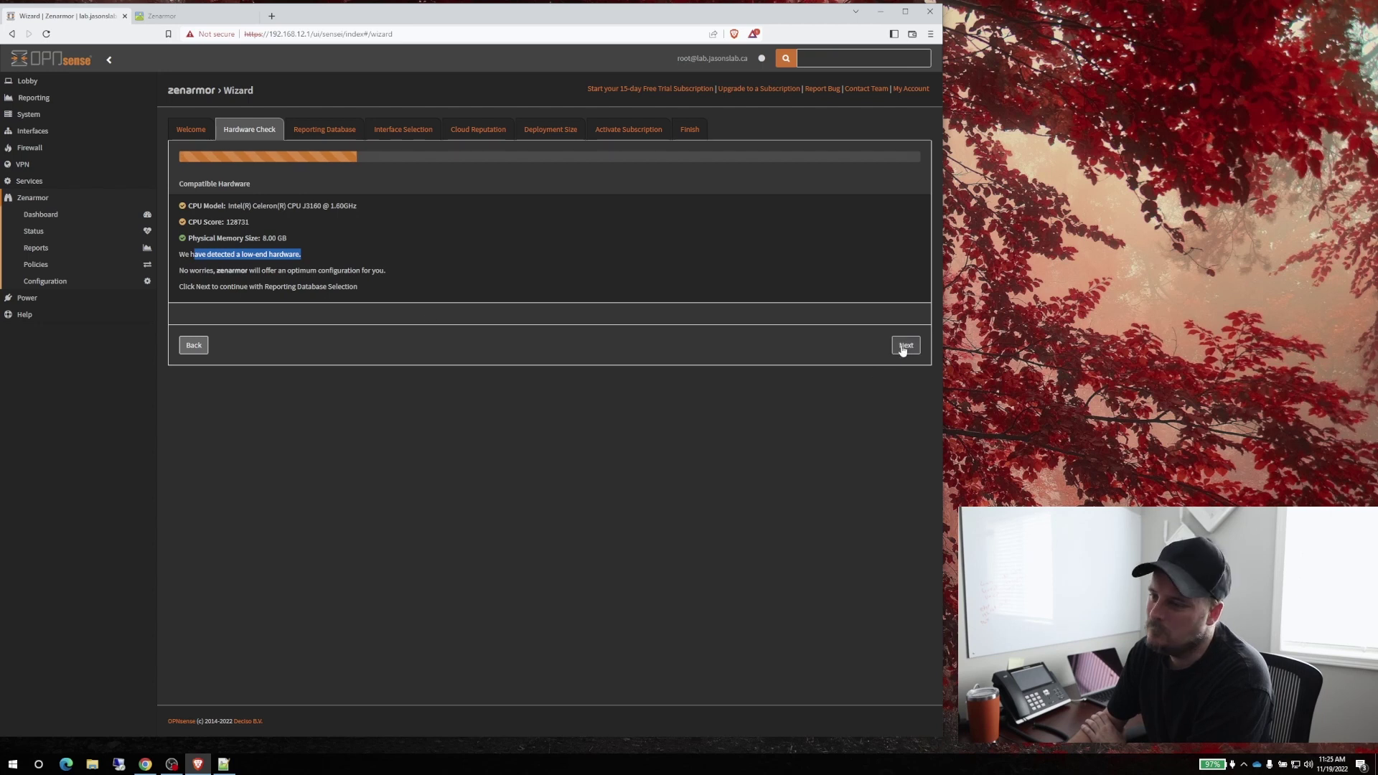
click(902, 345)
Install the local MongoDB 4.0.28 reporting database for Zenarmor
drag(224, 182, 303, 183)
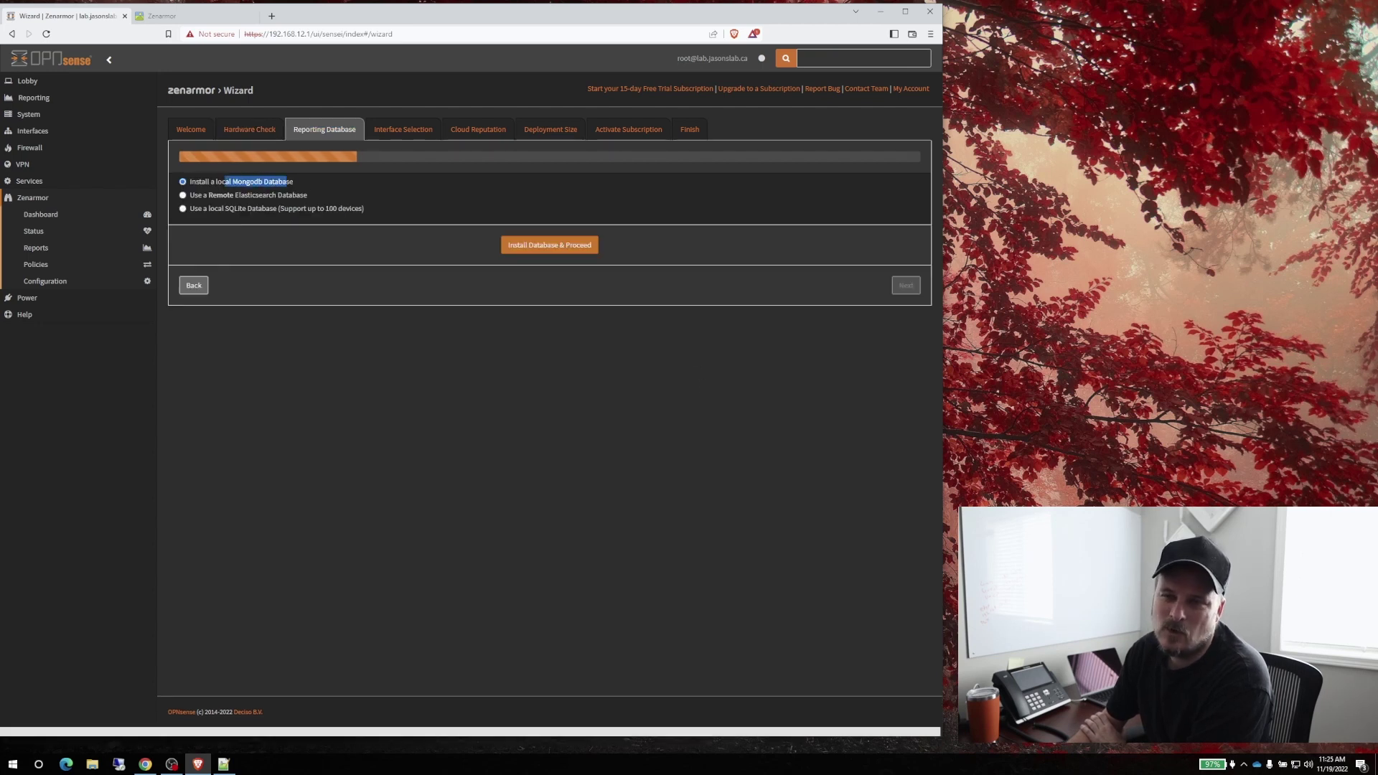
click(552, 248)
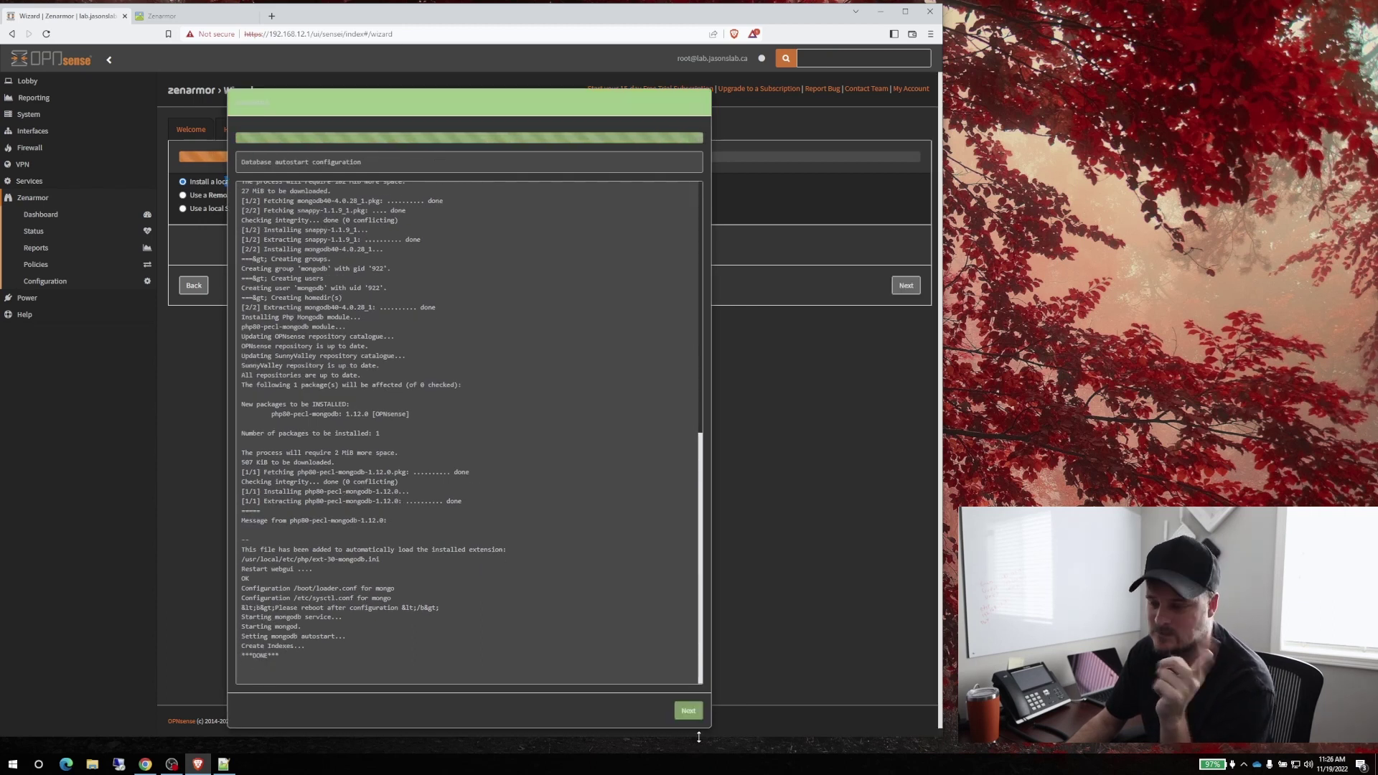
click(689, 711)
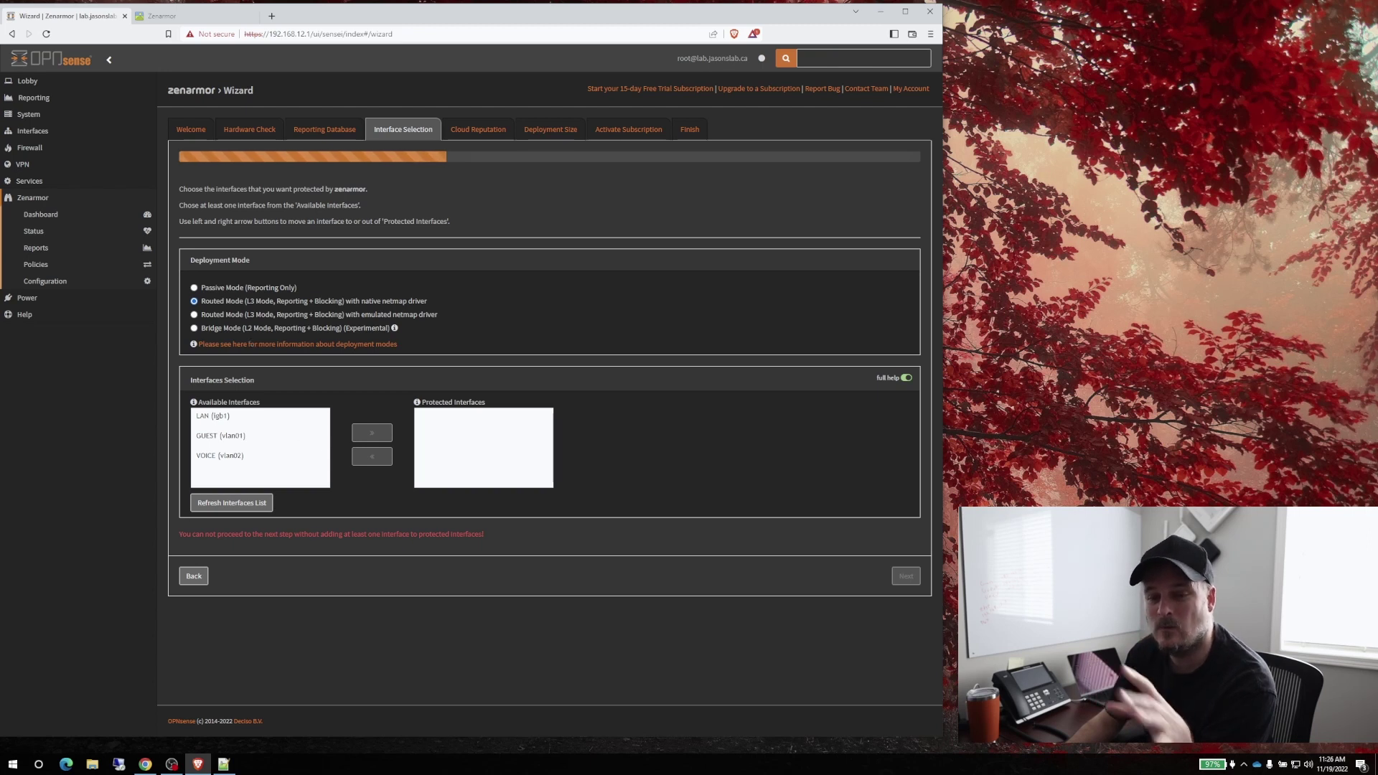
Move LAN (igb1) and GUEST (vlan01) into Zenarmor's protected interfaces and continue
click(216, 417)
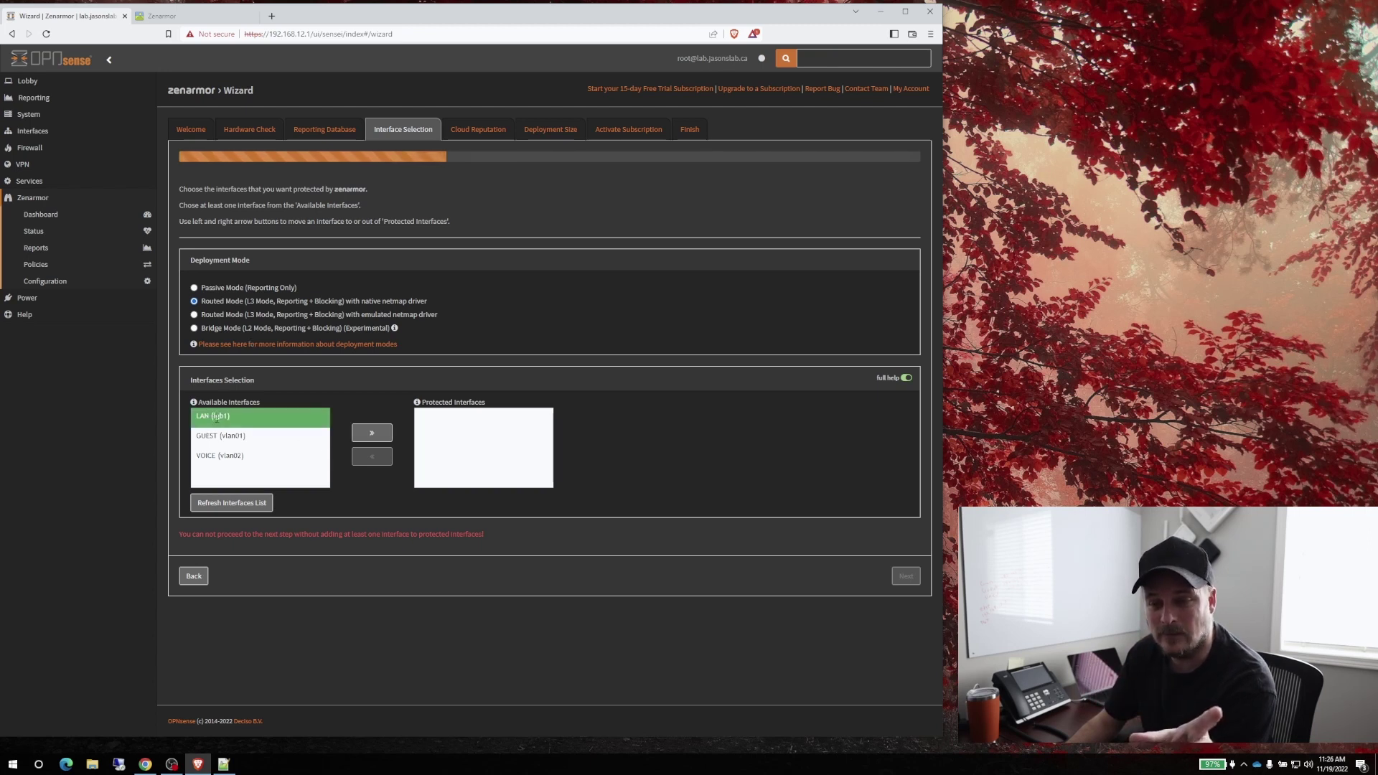
click(371, 432)
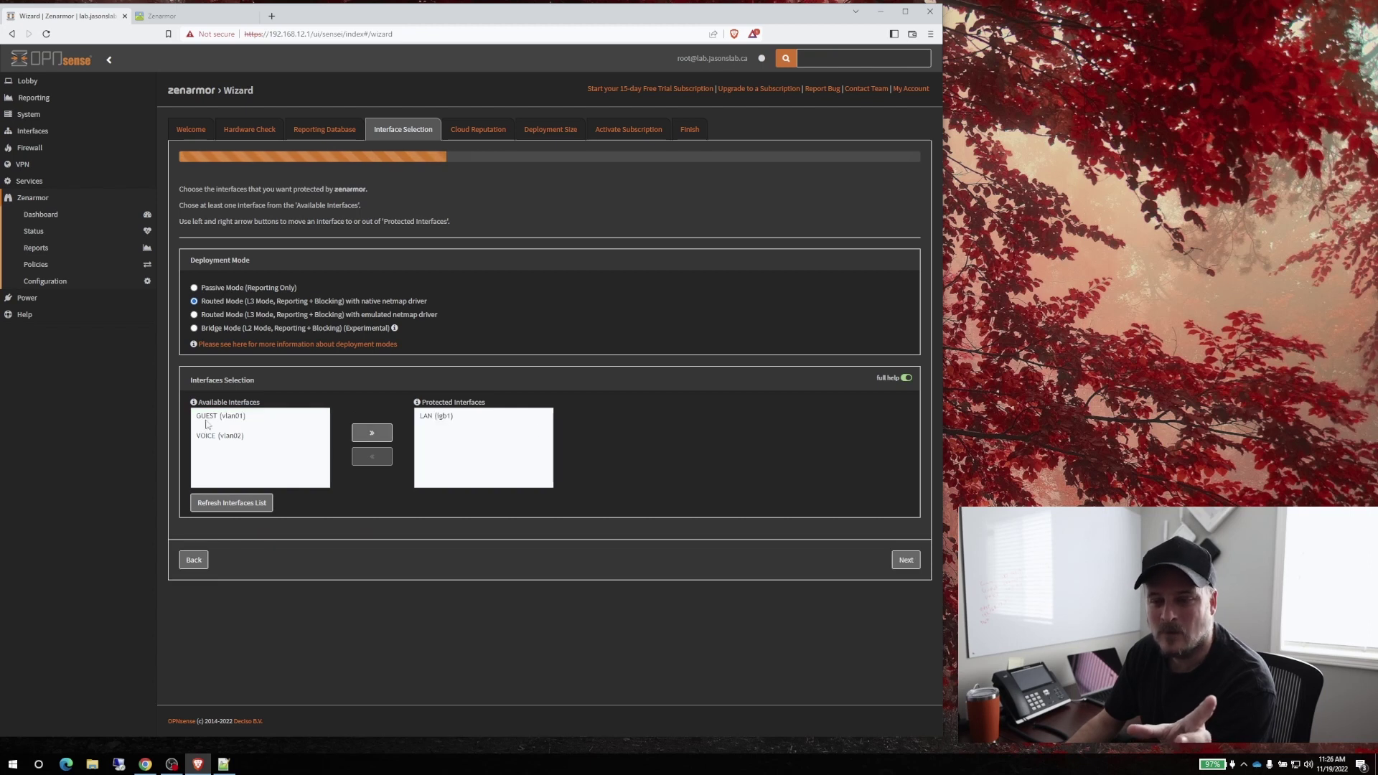
click(203, 420)
click(369, 434)
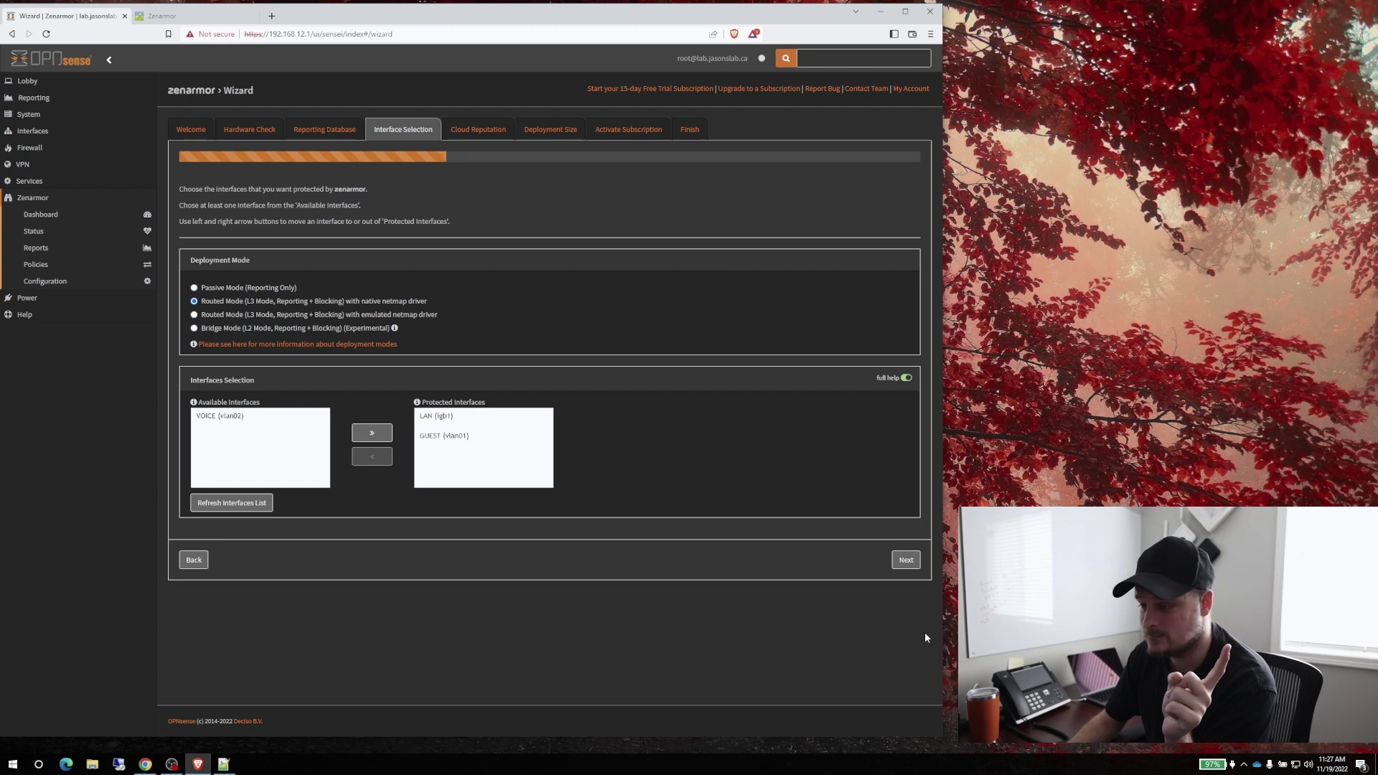
click(906, 561)
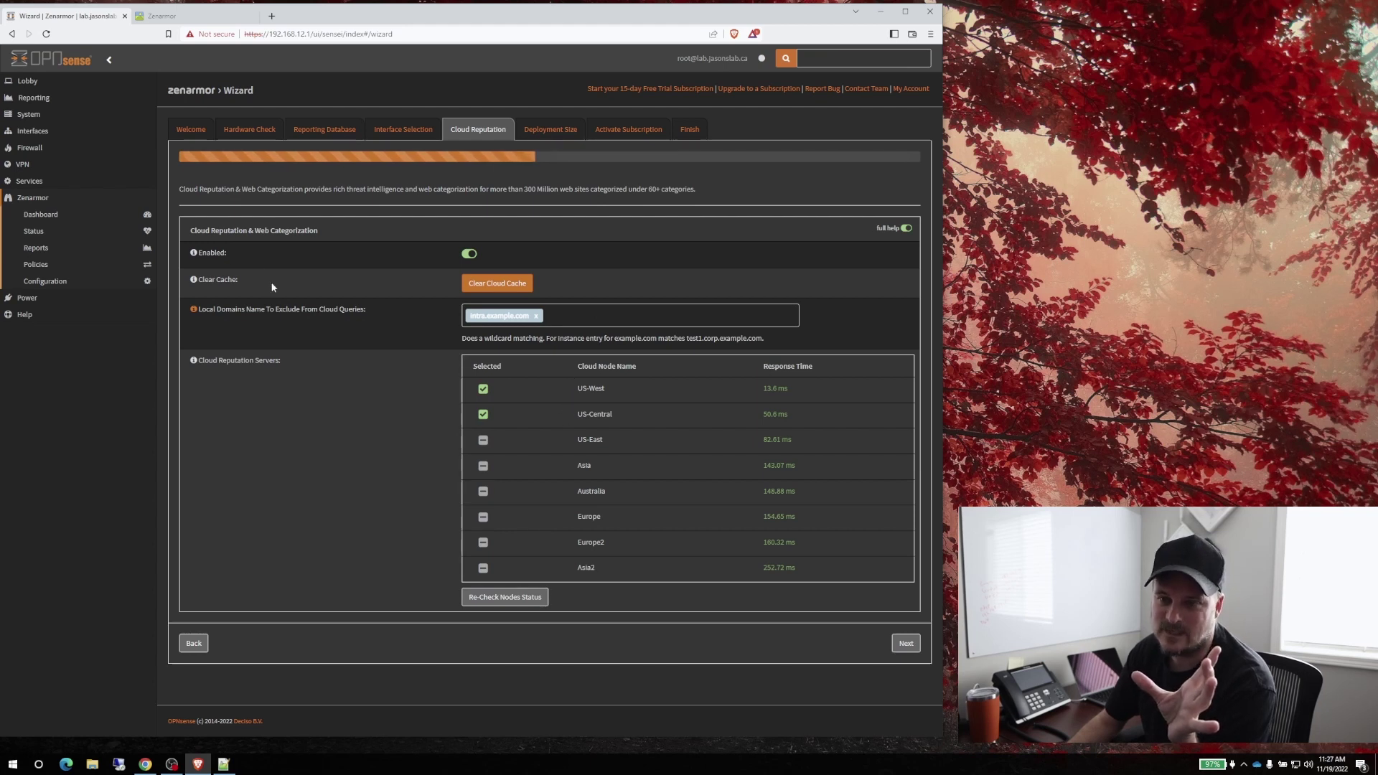
Move past Cloud Reputation & Web Categorization and keep the Small II size (up to 50 users)
drag(285, 231, 401, 240)
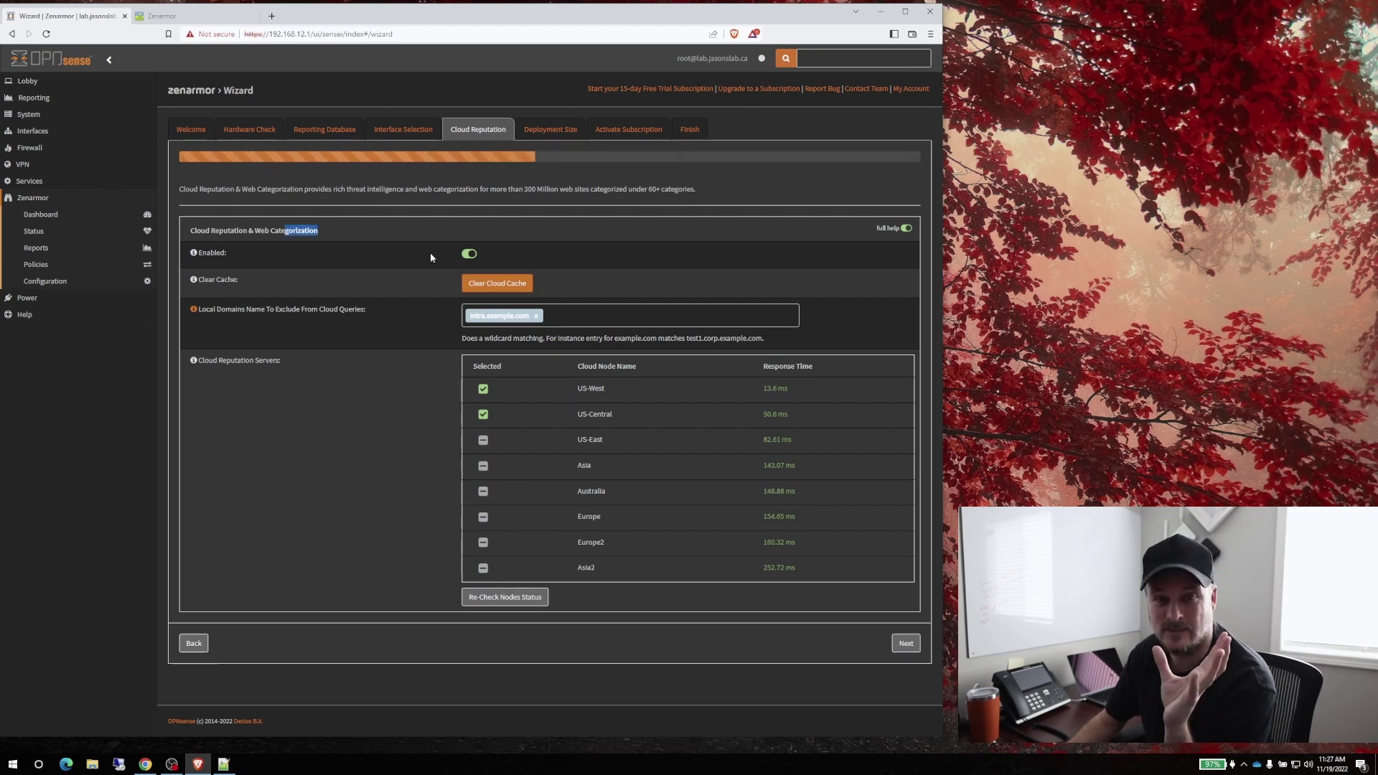
click(906, 643)
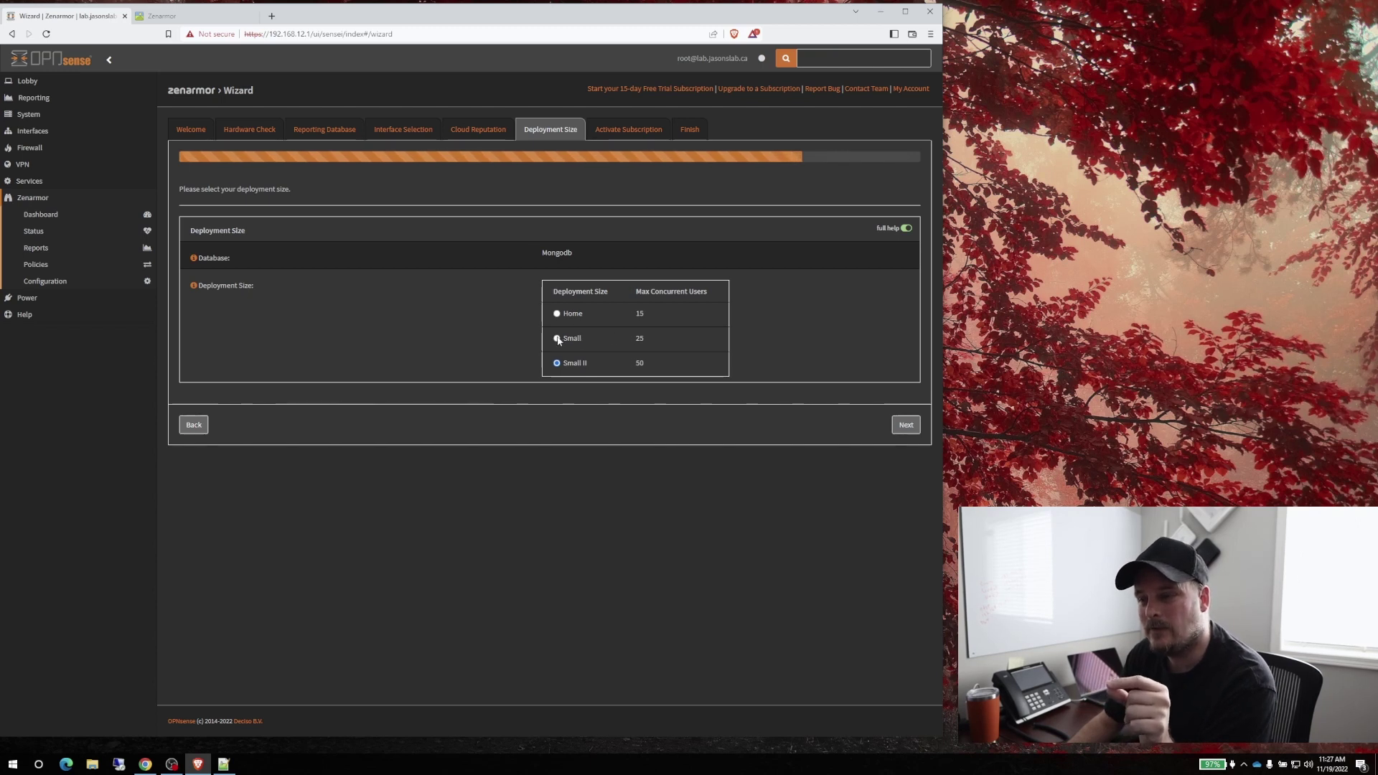
double_click(654, 364)
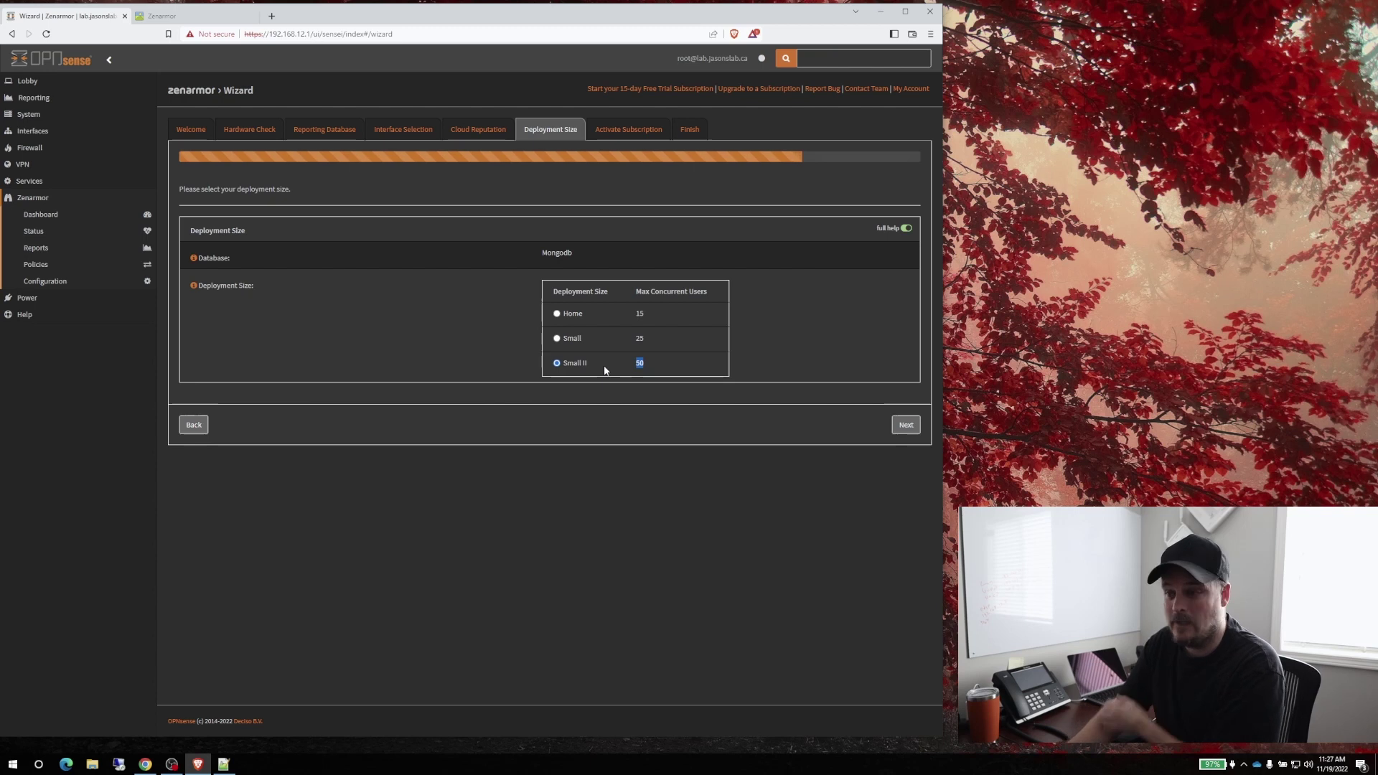
click(906, 424)
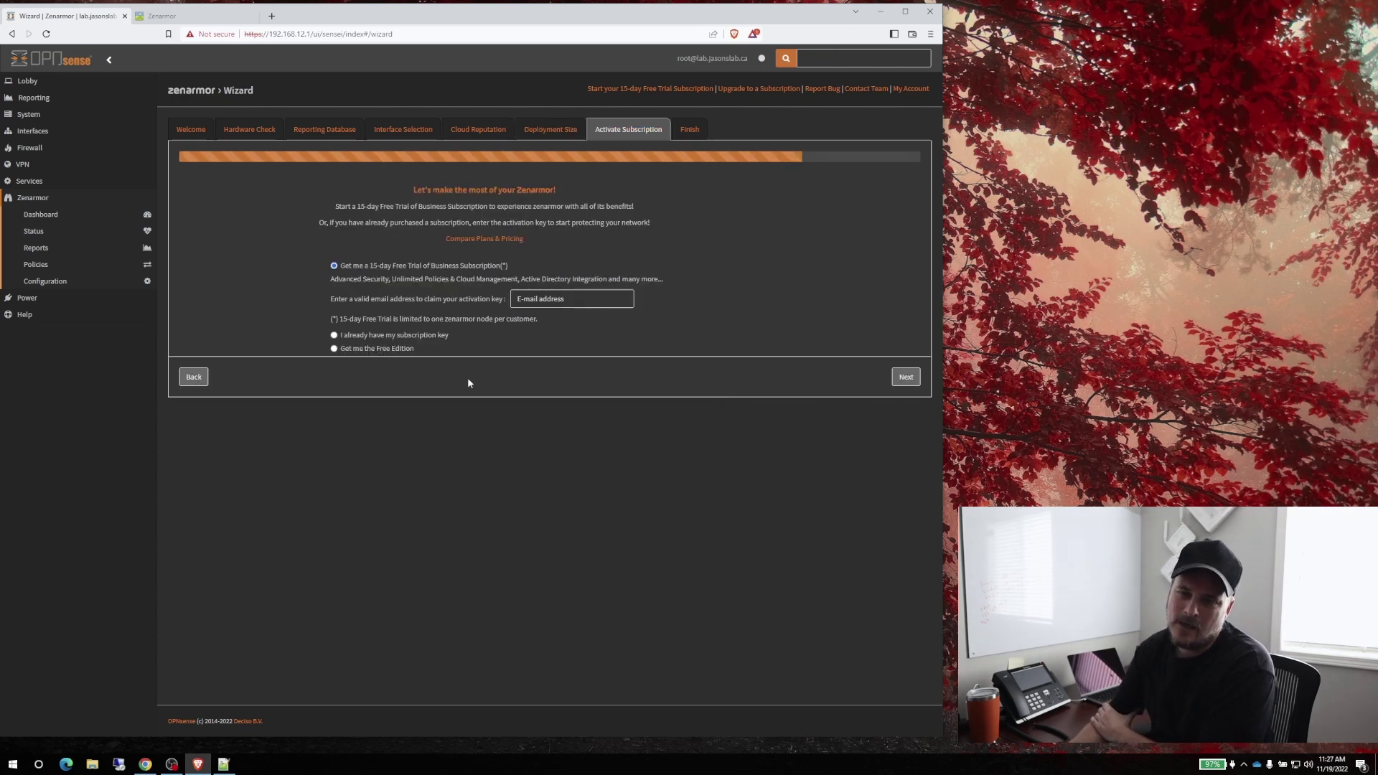
Choose 'Get me the Free Edition', finish the Zenarmor wizard, and refresh after the successful install
click(334, 349)
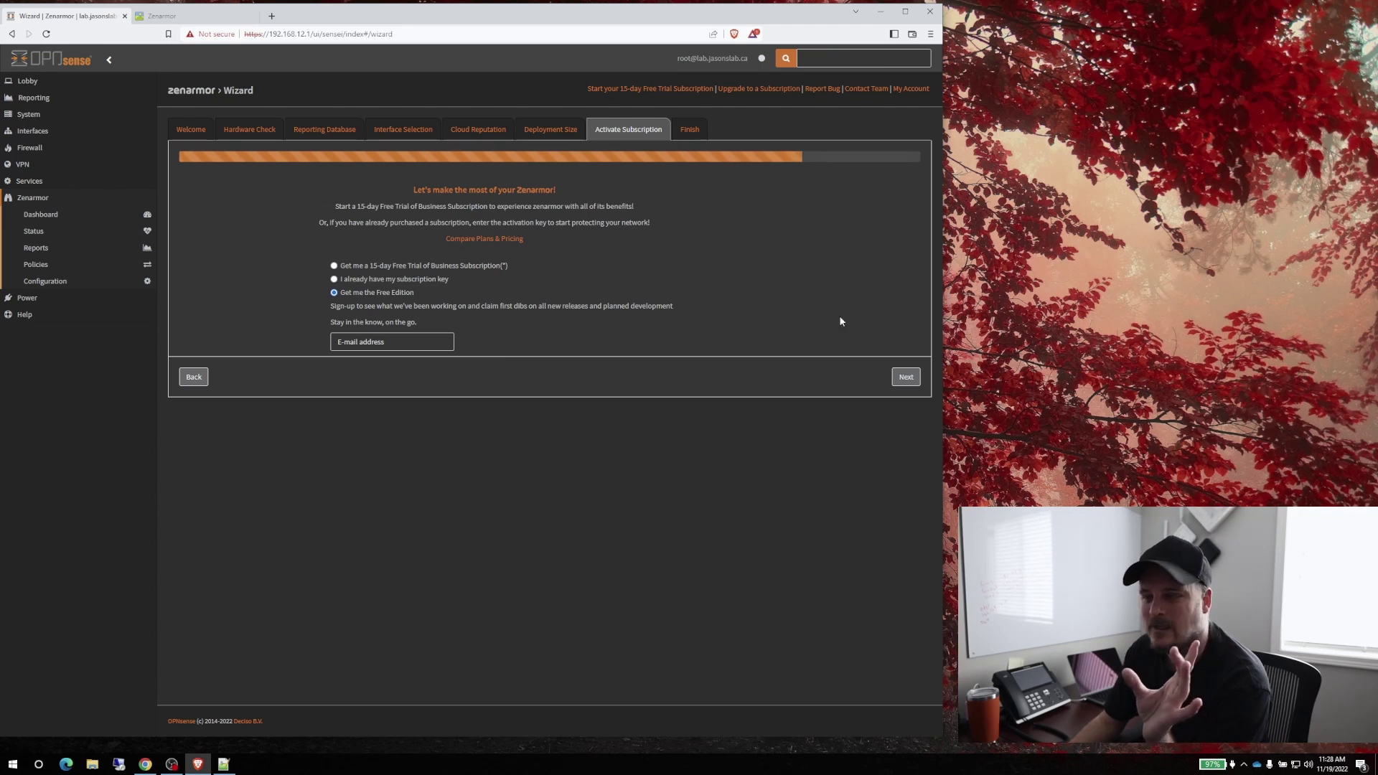
click(905, 377)
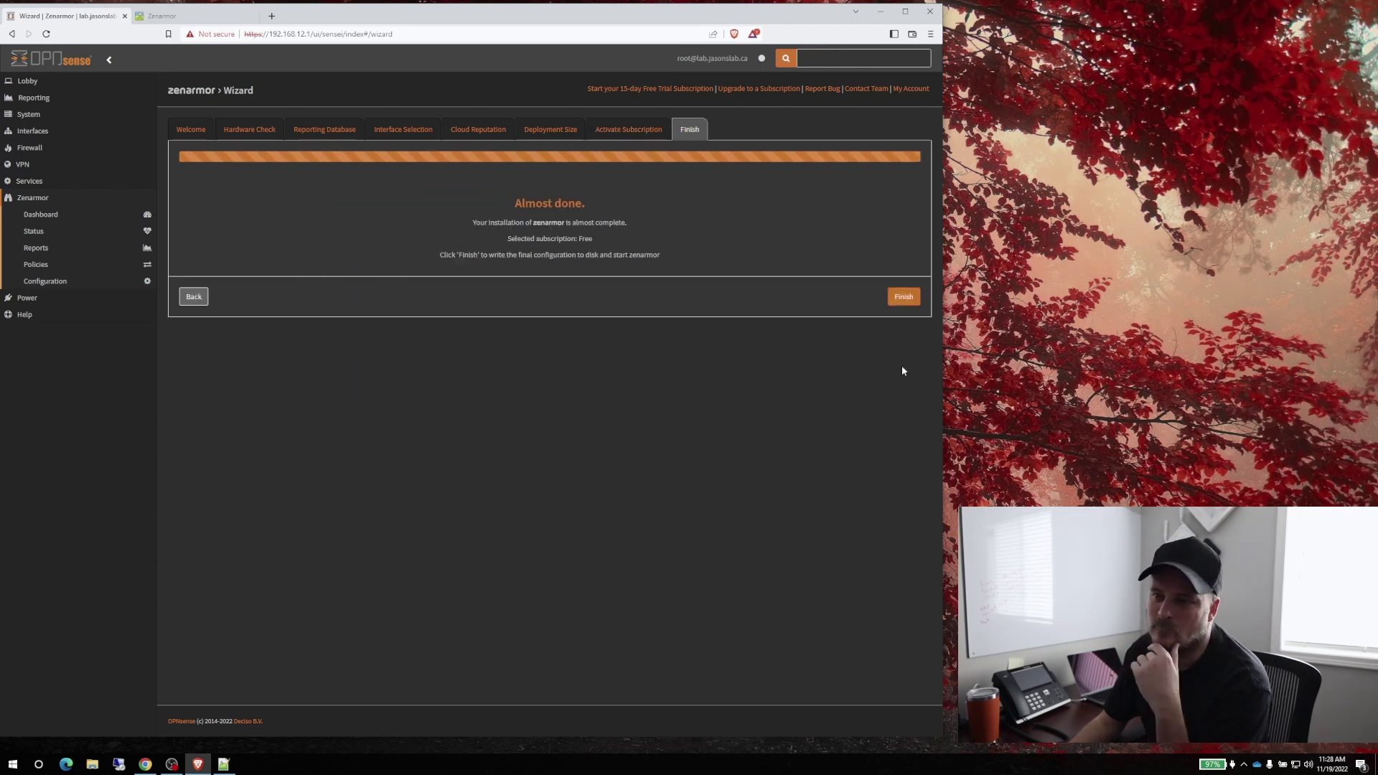
click(904, 300)
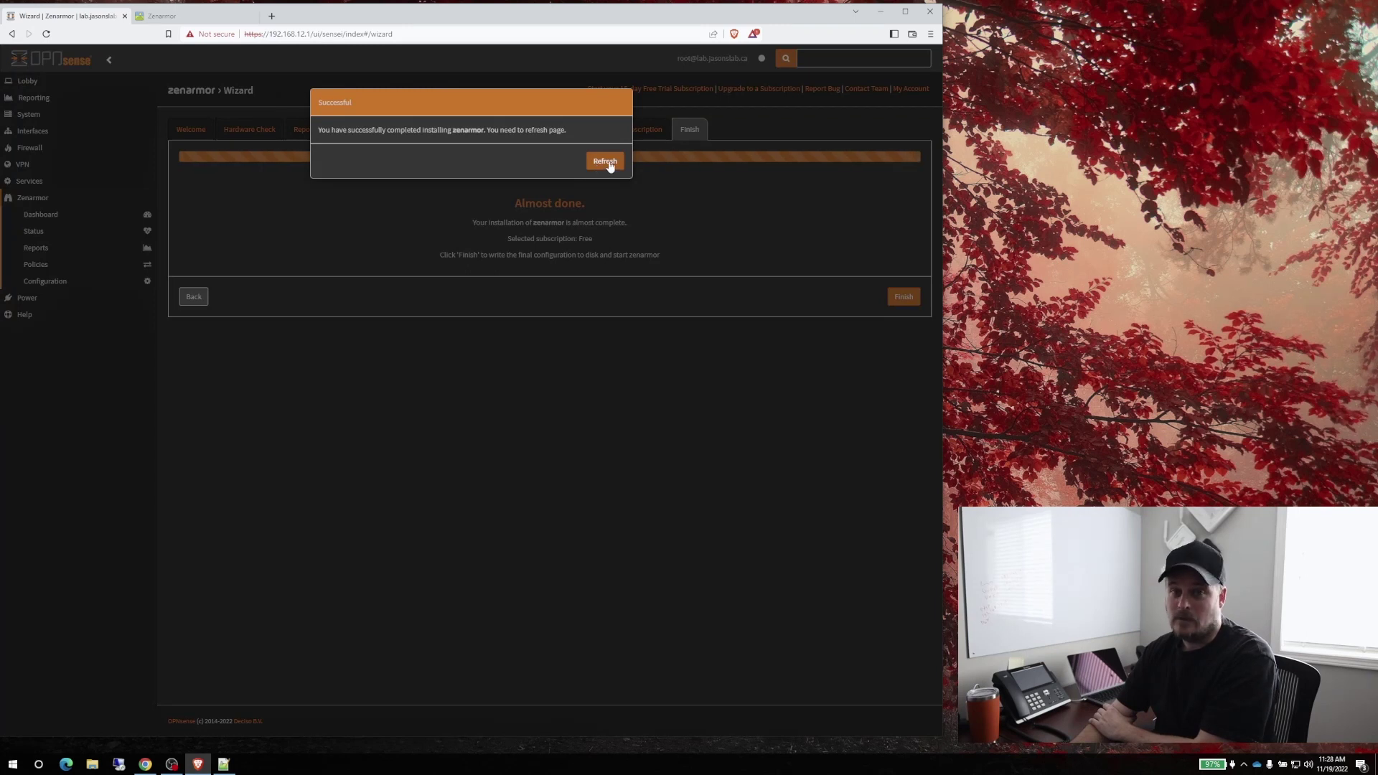
click(606, 162)
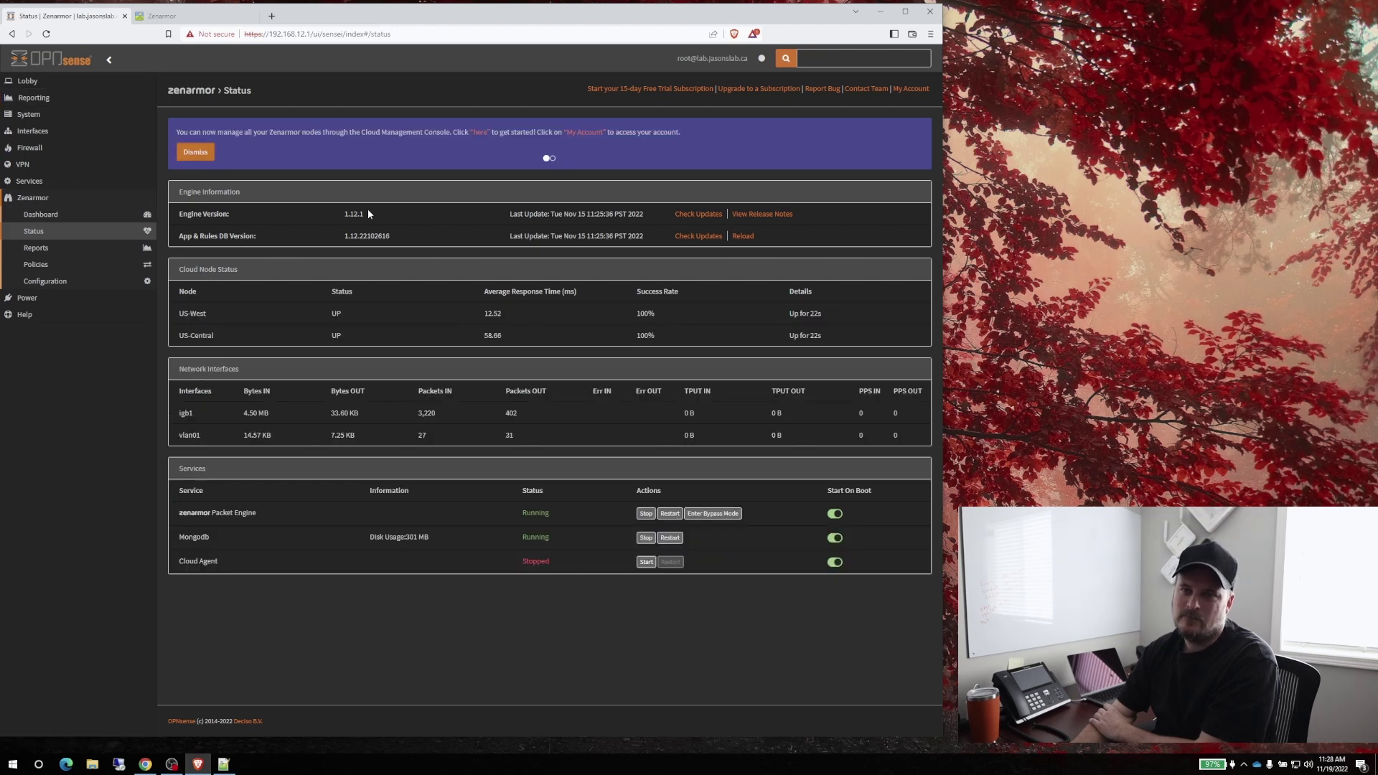
Dismiss the cloud console and engine error notices, check for engine updates, then view the Dashboard
click(201, 152)
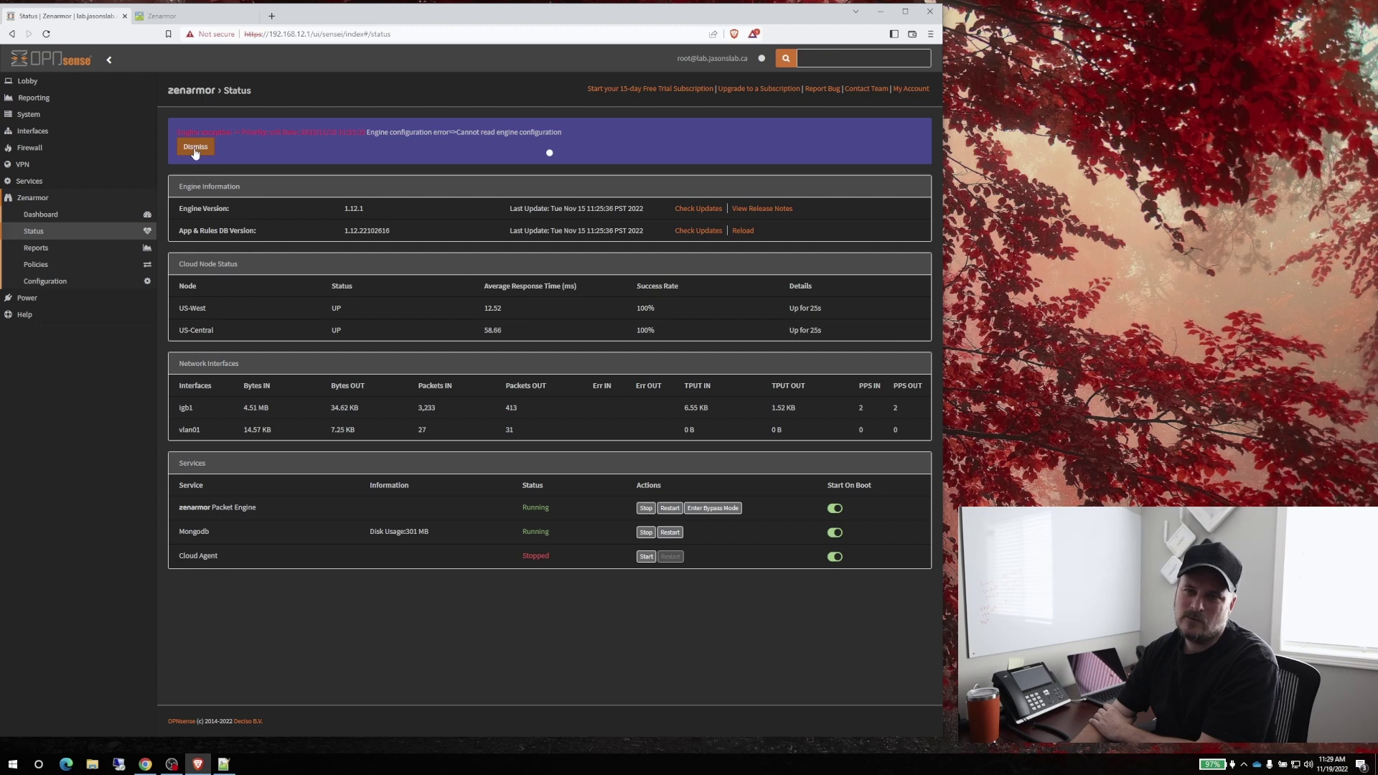
drag(396, 132, 585, 136)
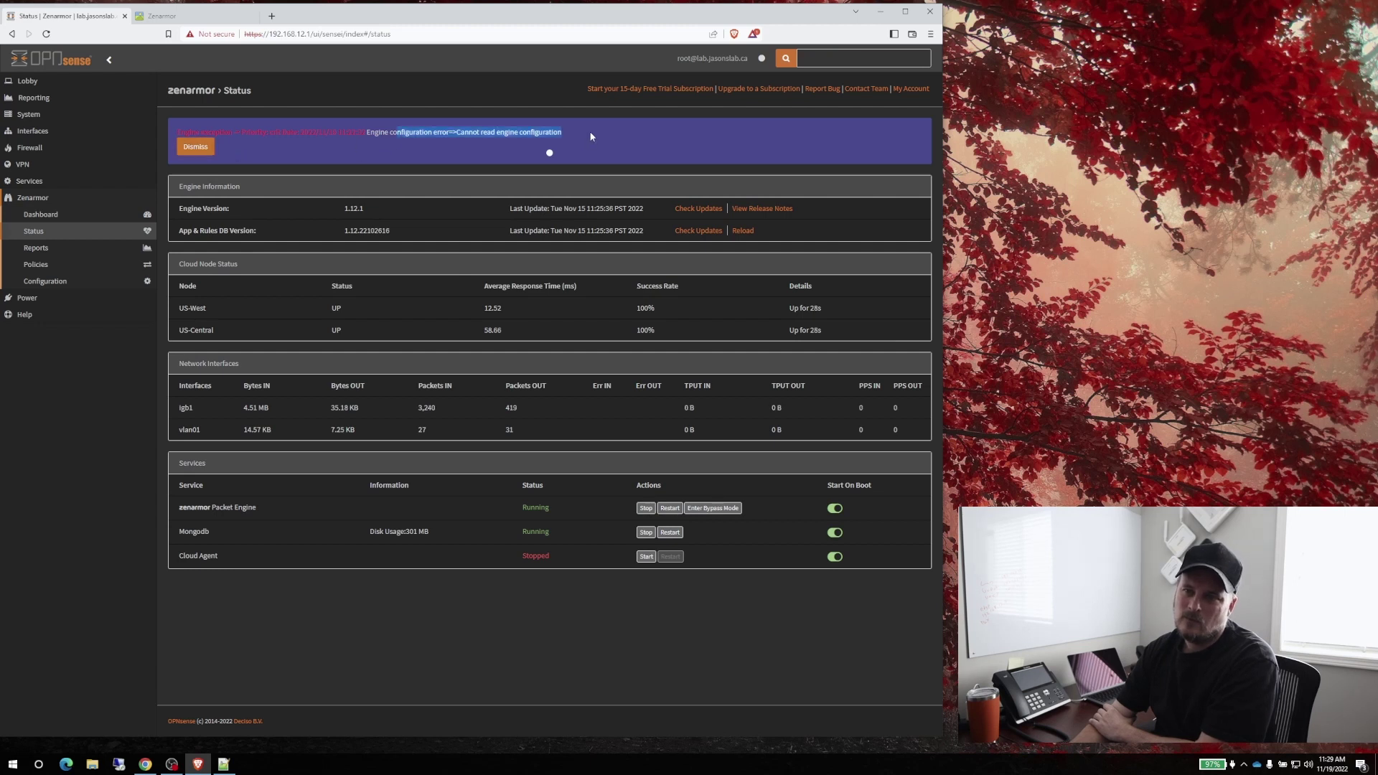
click(200, 149)
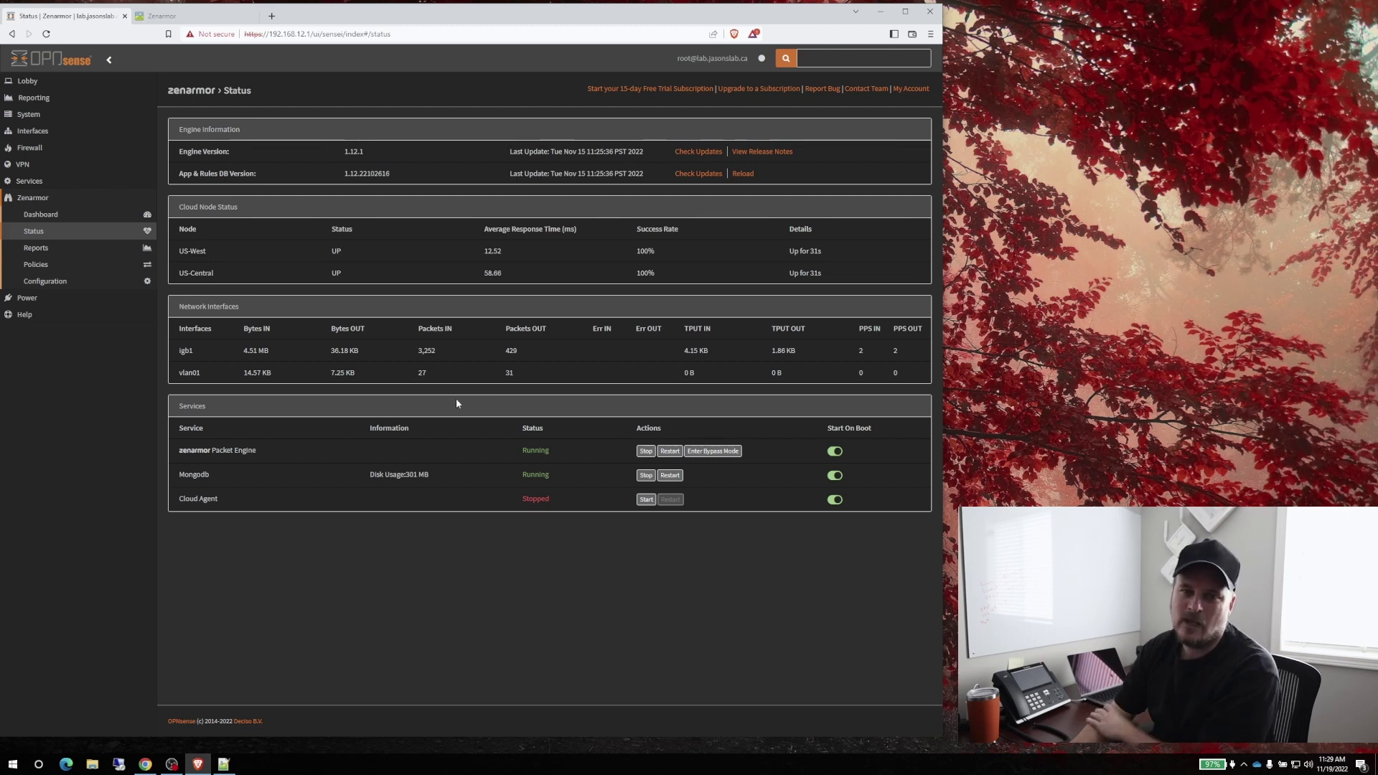
click(695, 152)
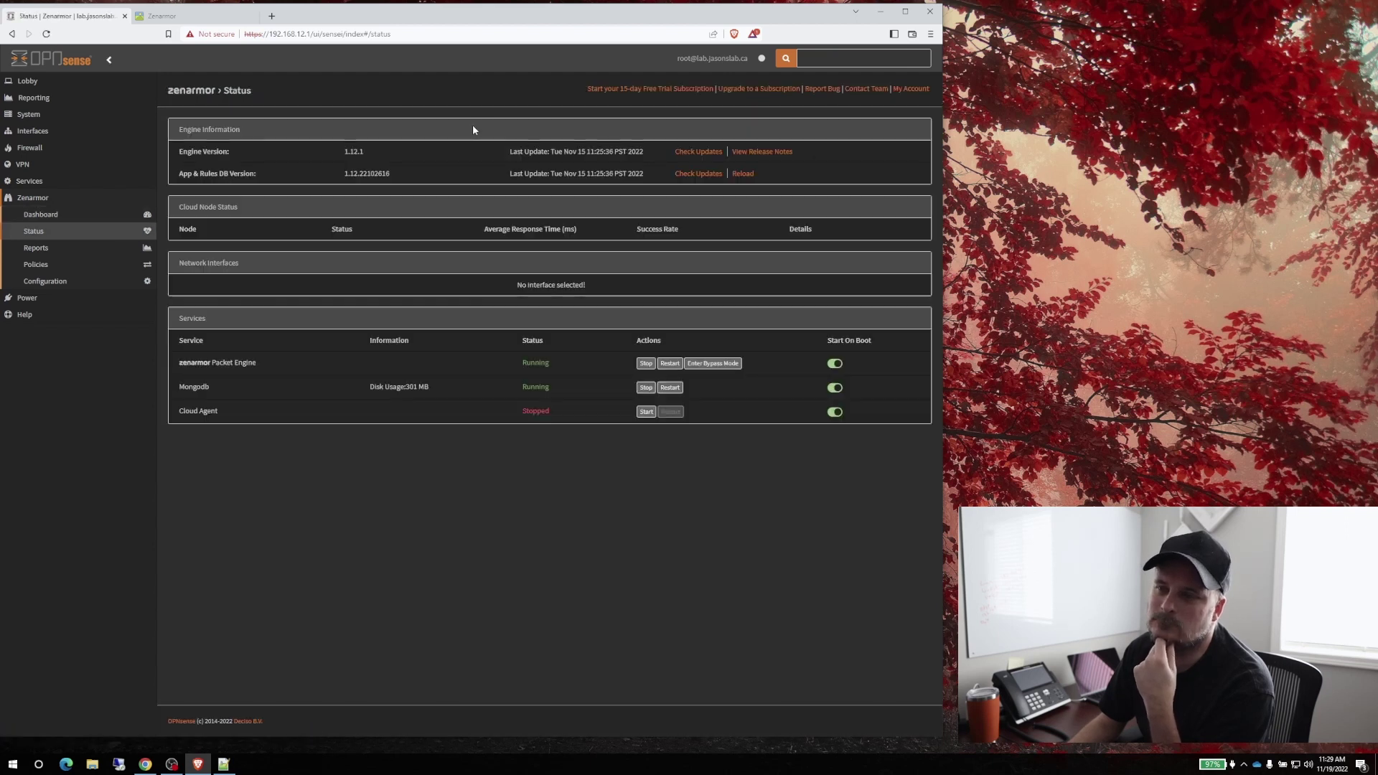
click(79, 215)
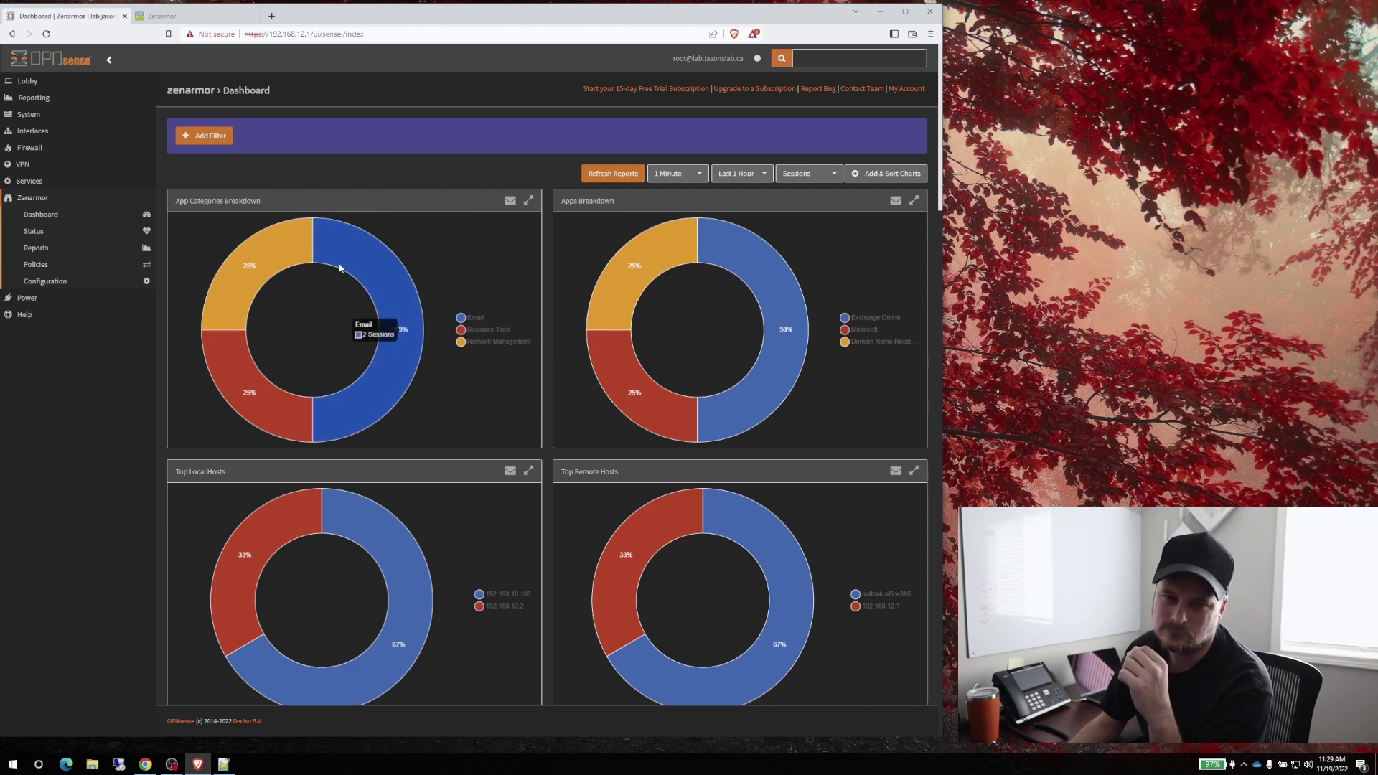
Go to Zenarmor > Policies to see the single Default policy
click(38, 266)
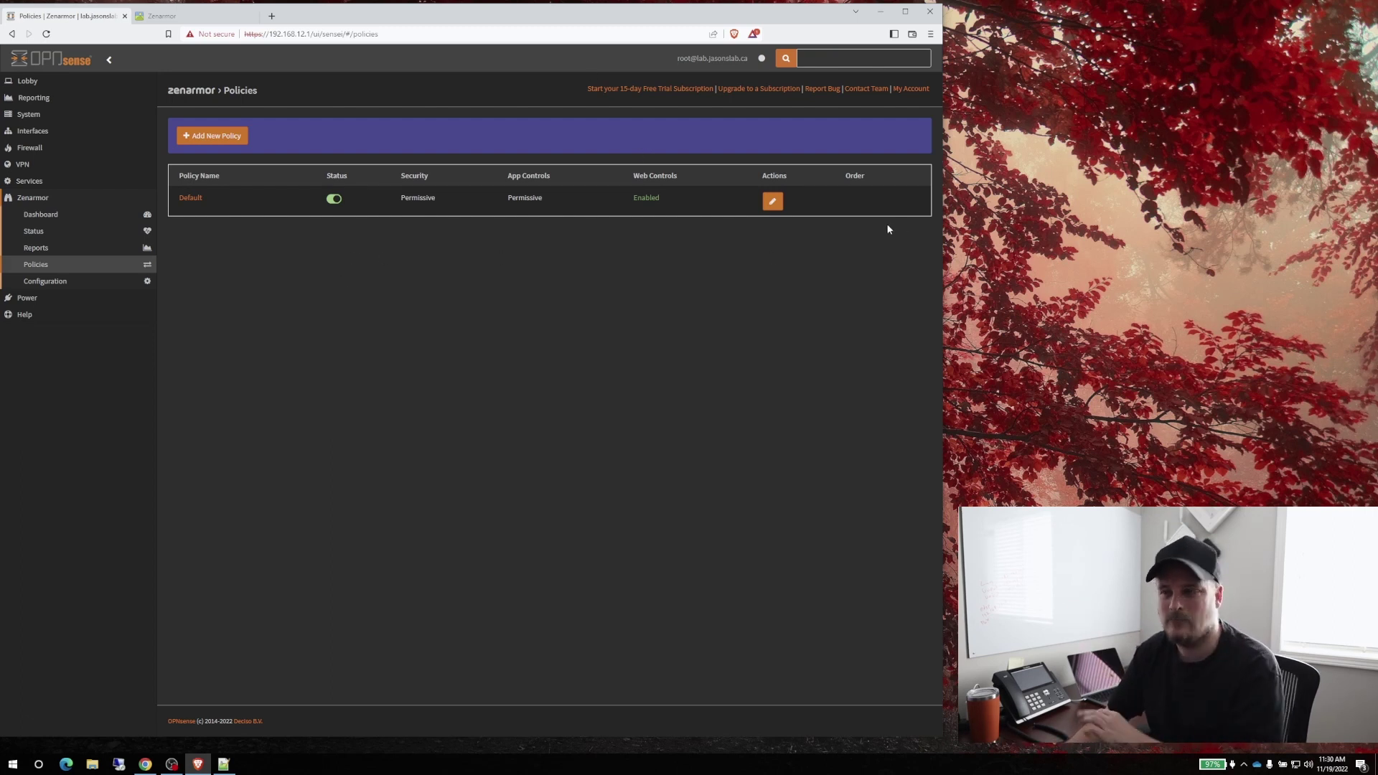
In the Default policy, block malware, phishing, spam, hacking and undecided safe sites, then save
click(771, 203)
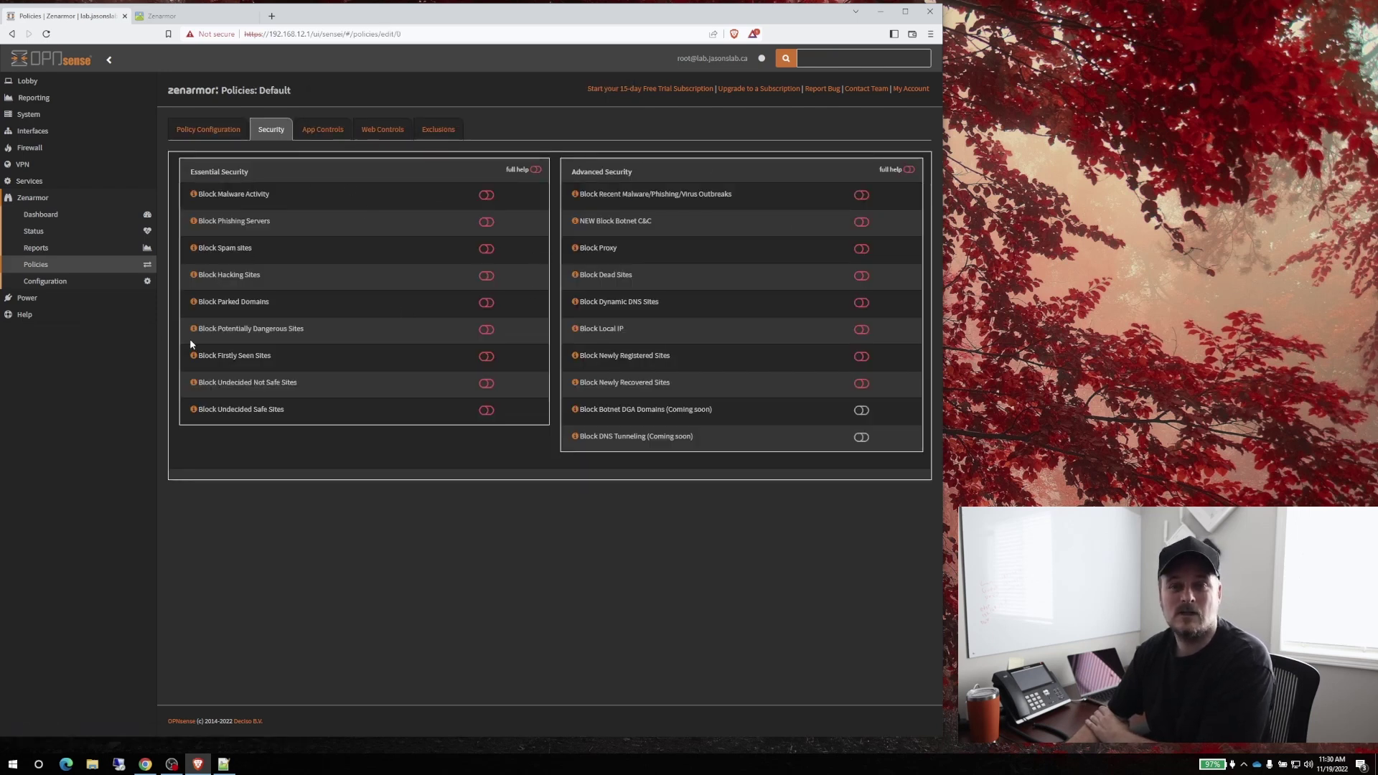
click(487, 195)
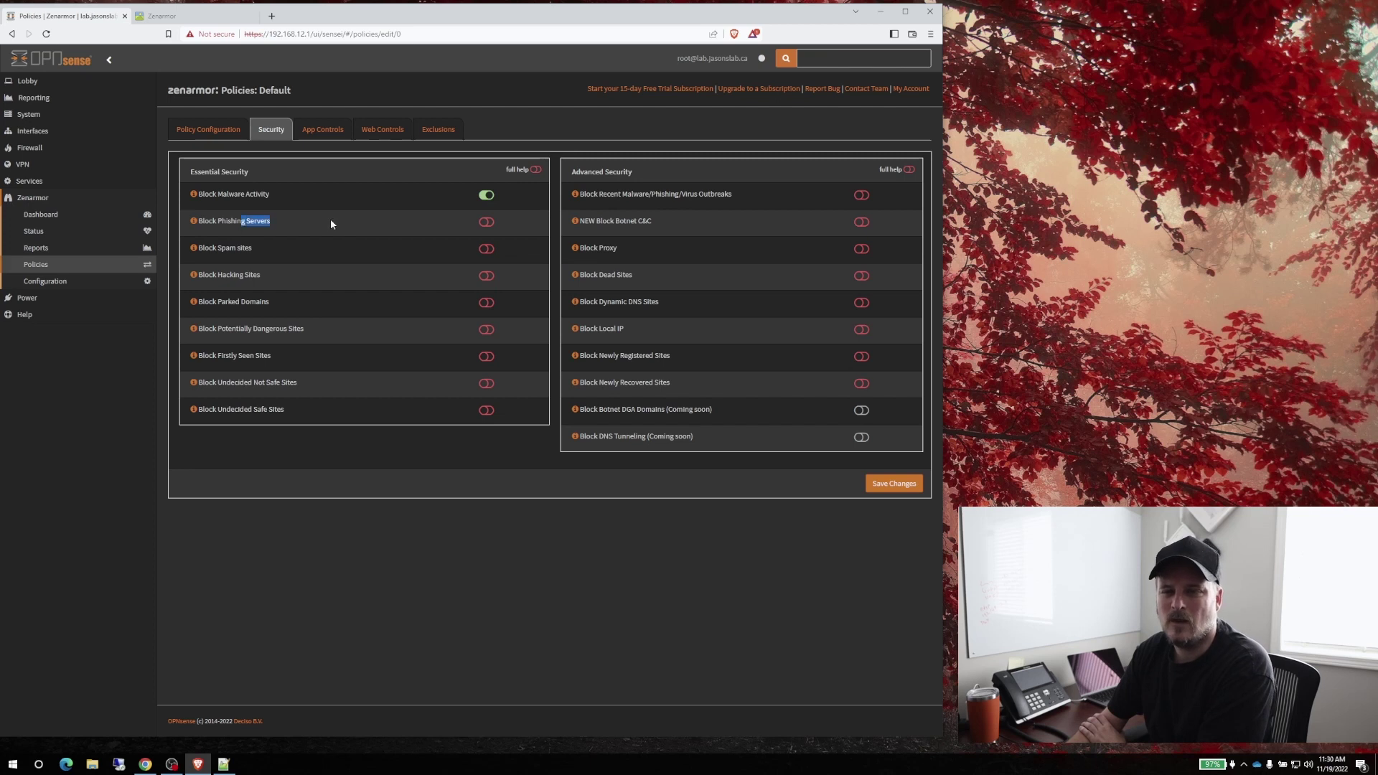
click(481, 225)
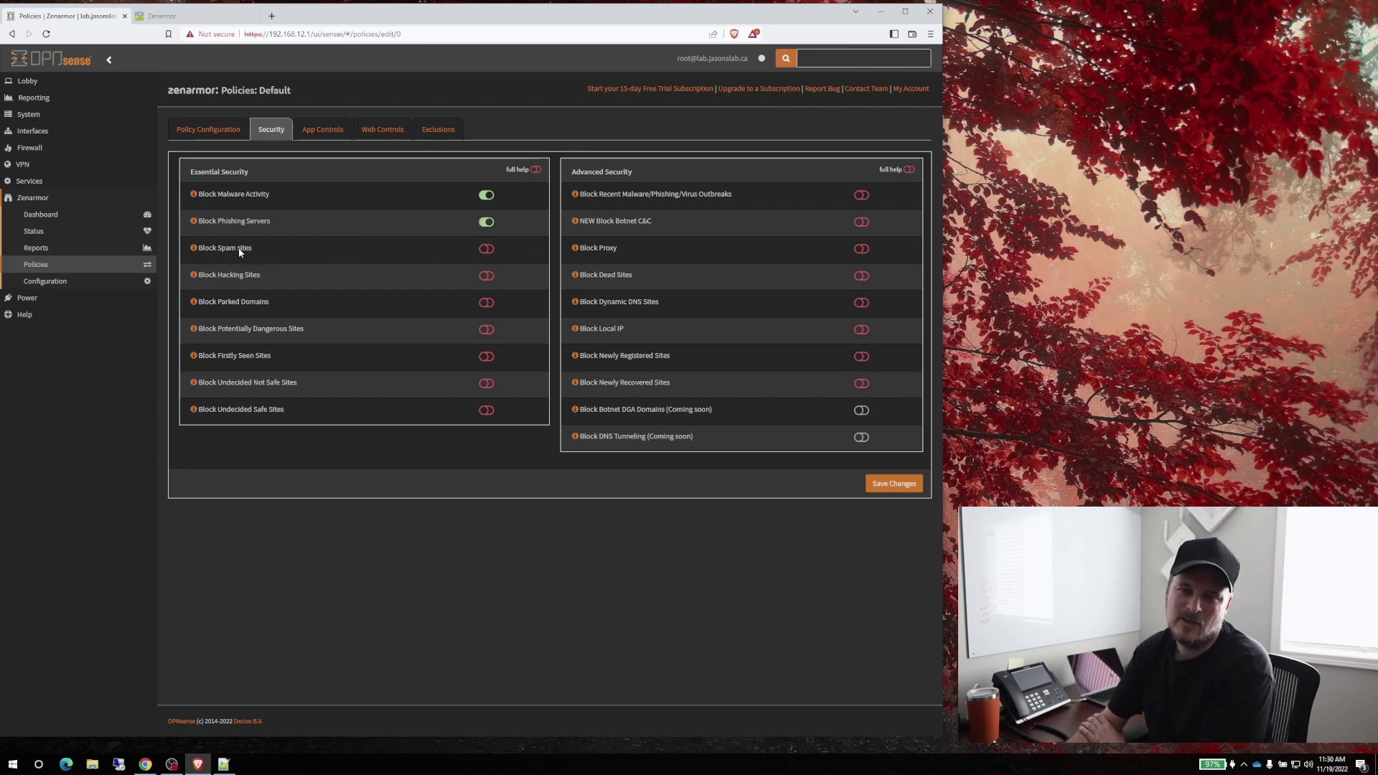
click(493, 250)
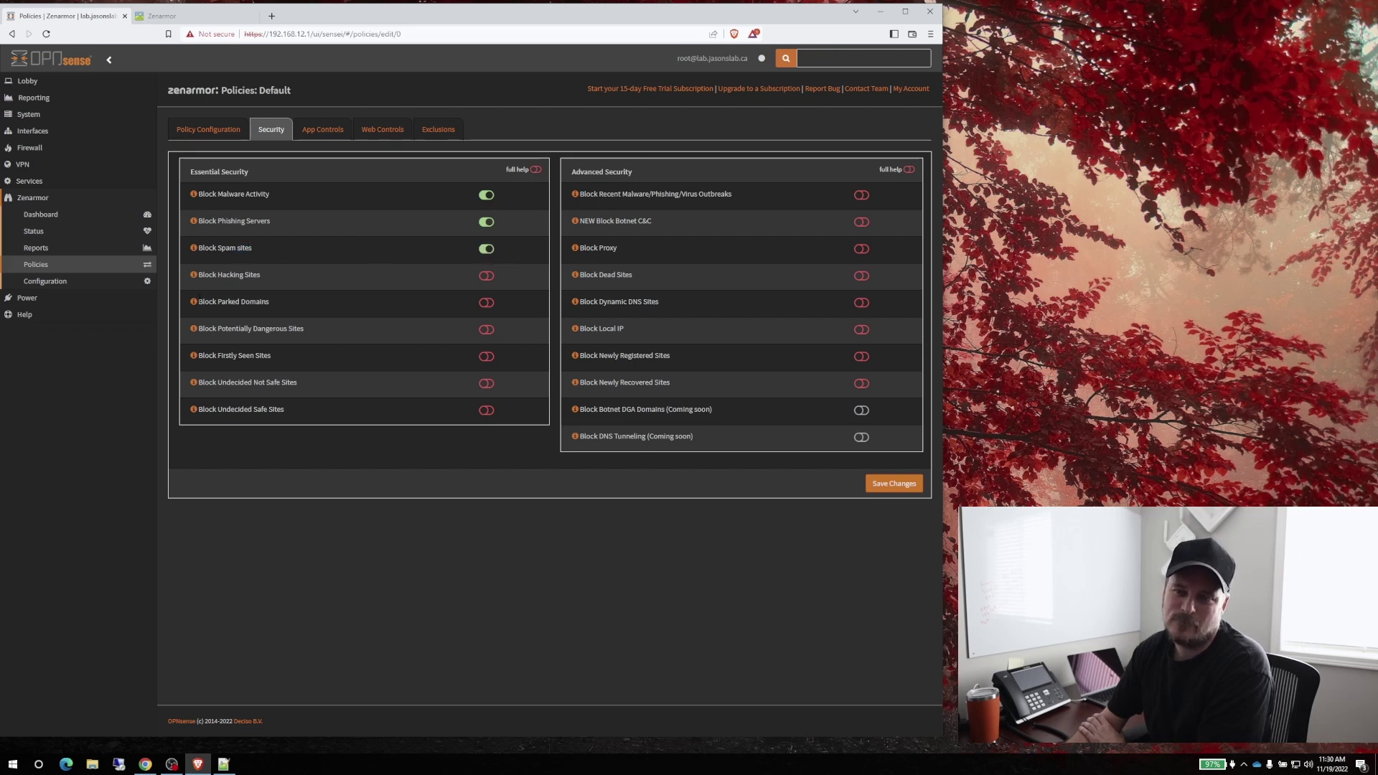
click(486, 277)
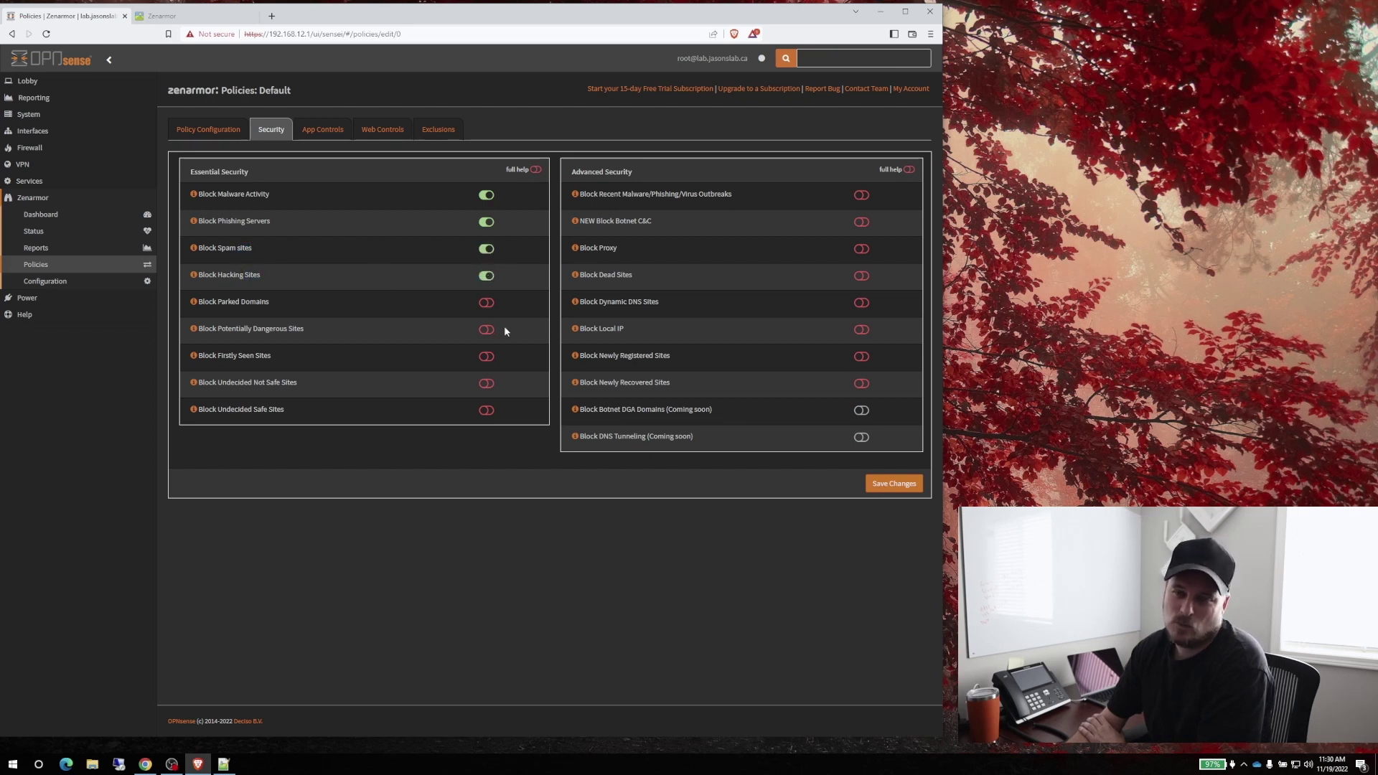
drag(241, 359, 282, 361)
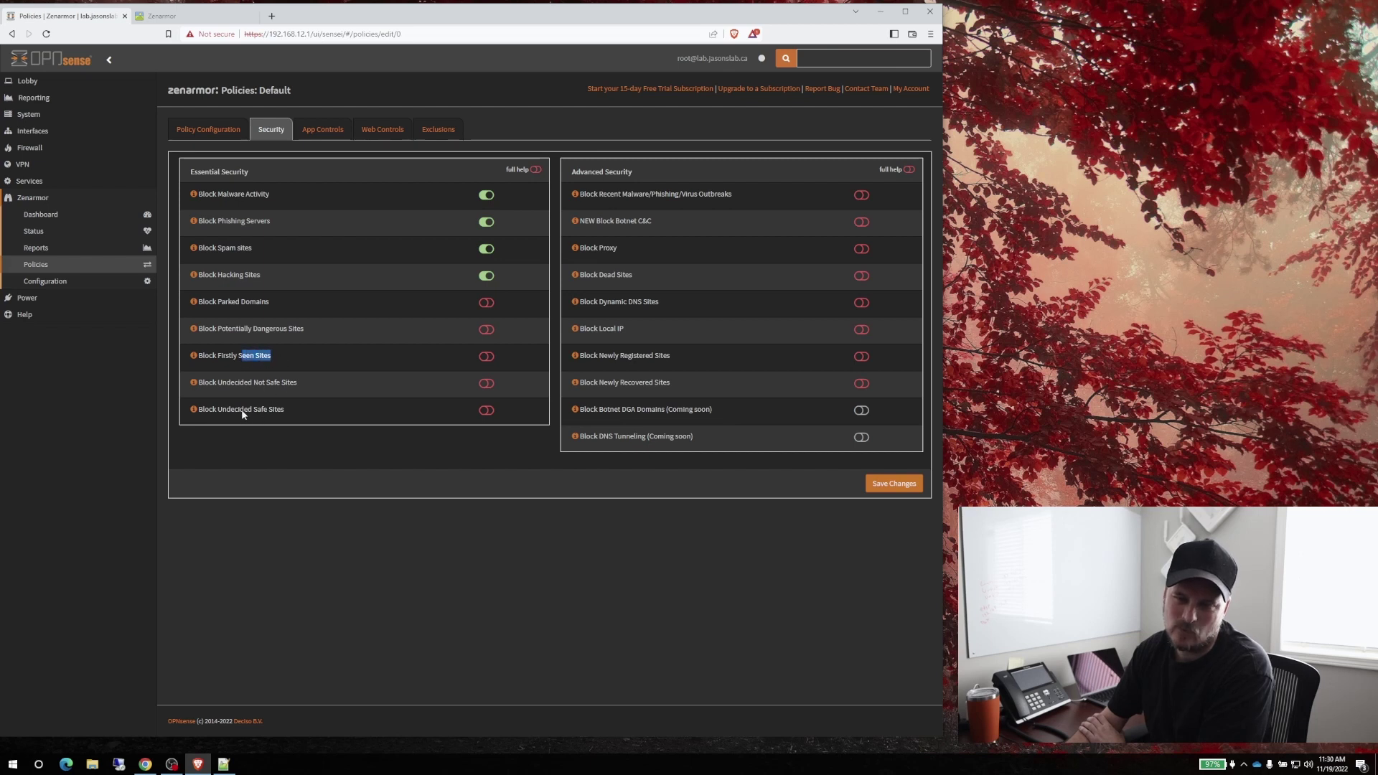
drag(242, 412, 288, 414)
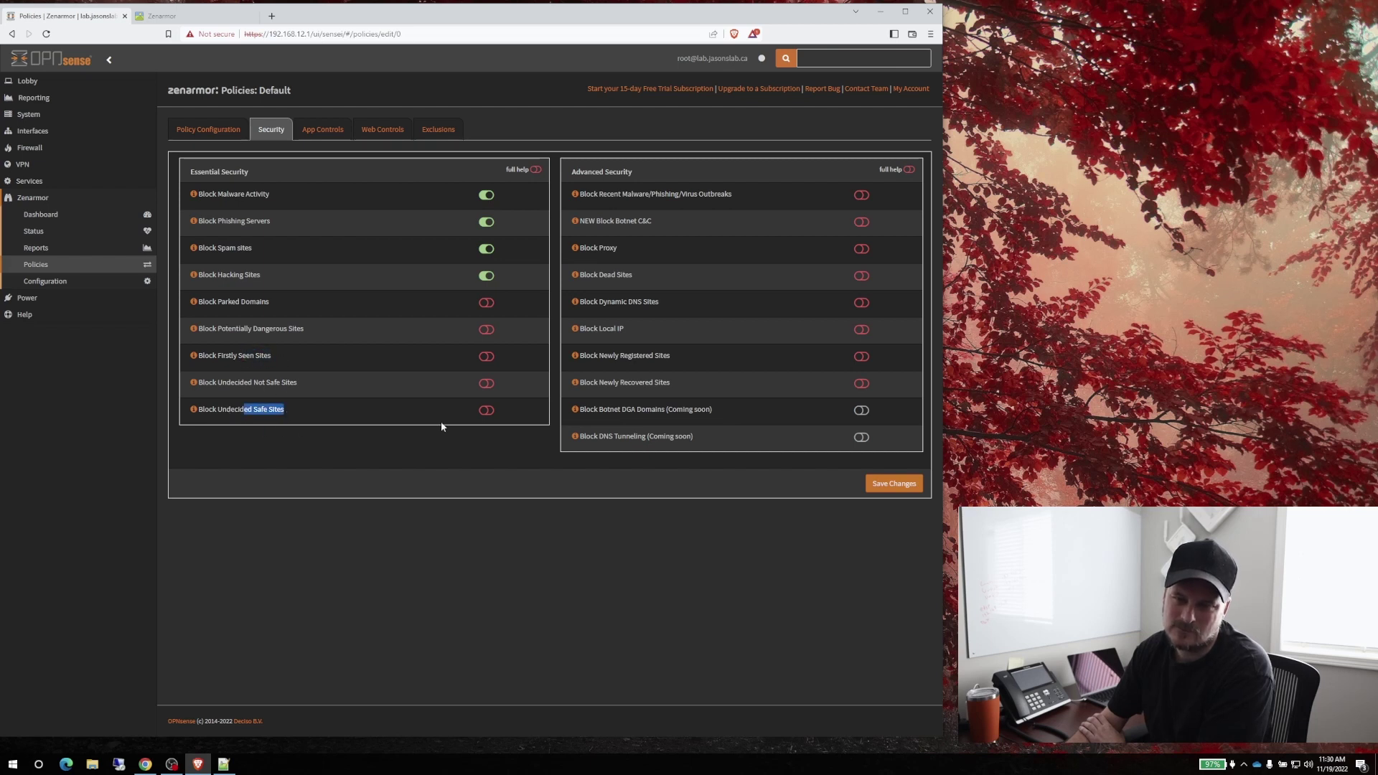
click(484, 422)
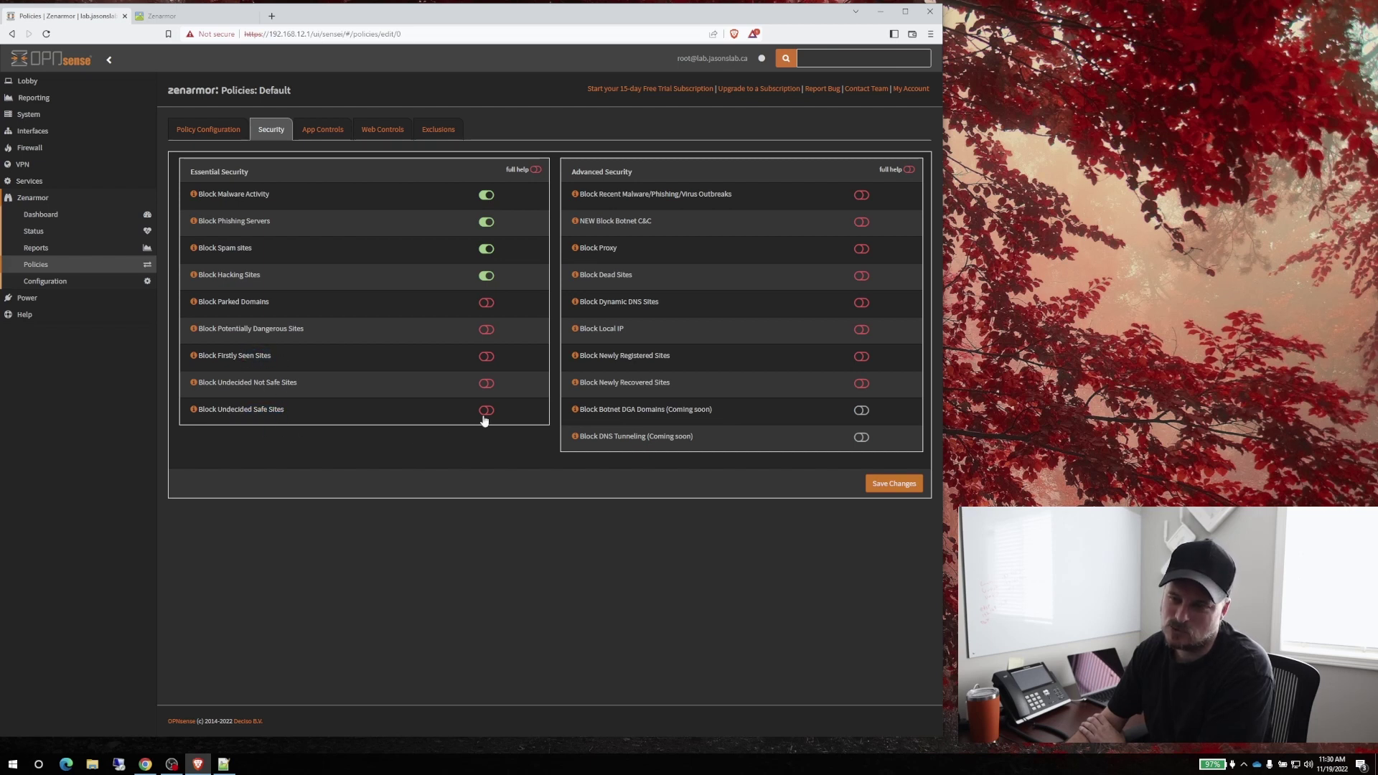
click(897, 485)
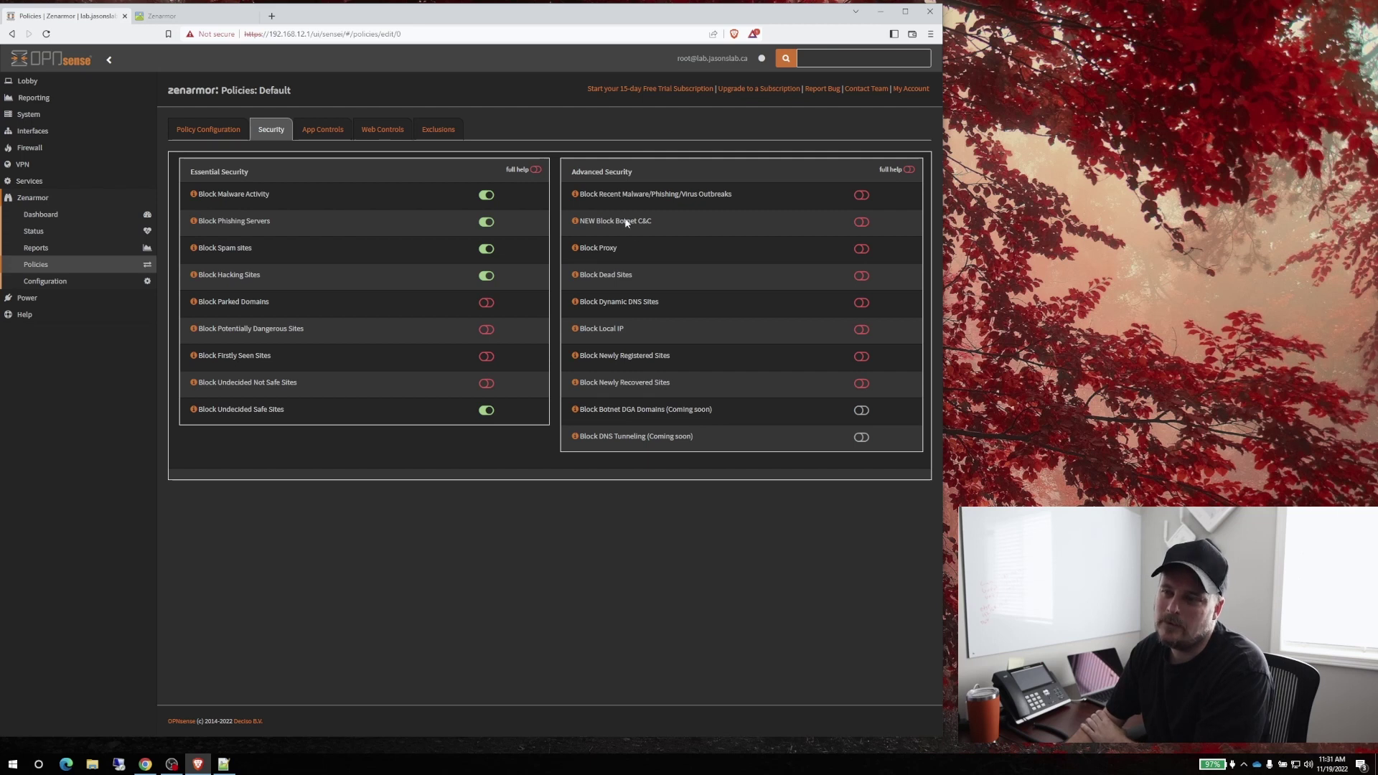
Try blocking recent malware outbreaks, close the premium-feature warning, and go to App Controls
drag(663, 196, 716, 199)
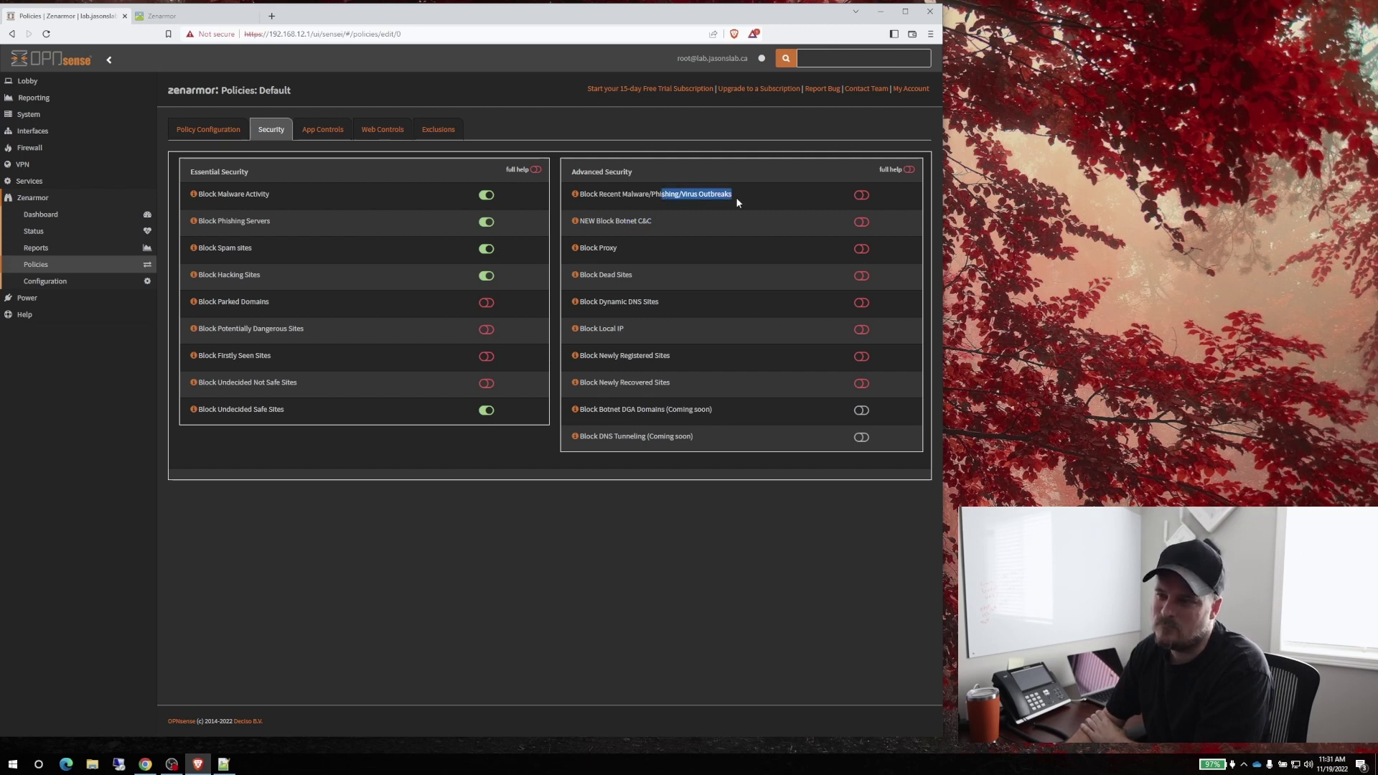
click(861, 194)
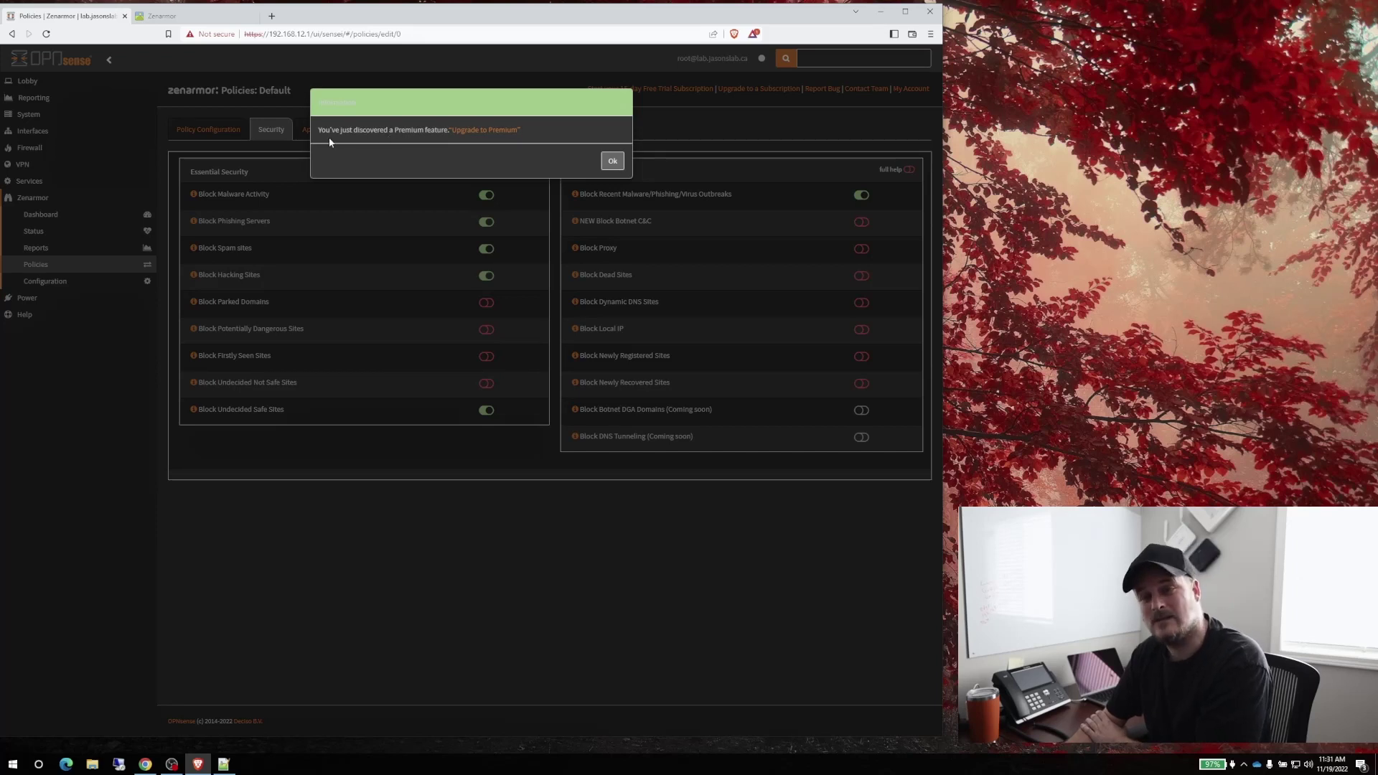
drag(352, 130, 548, 137)
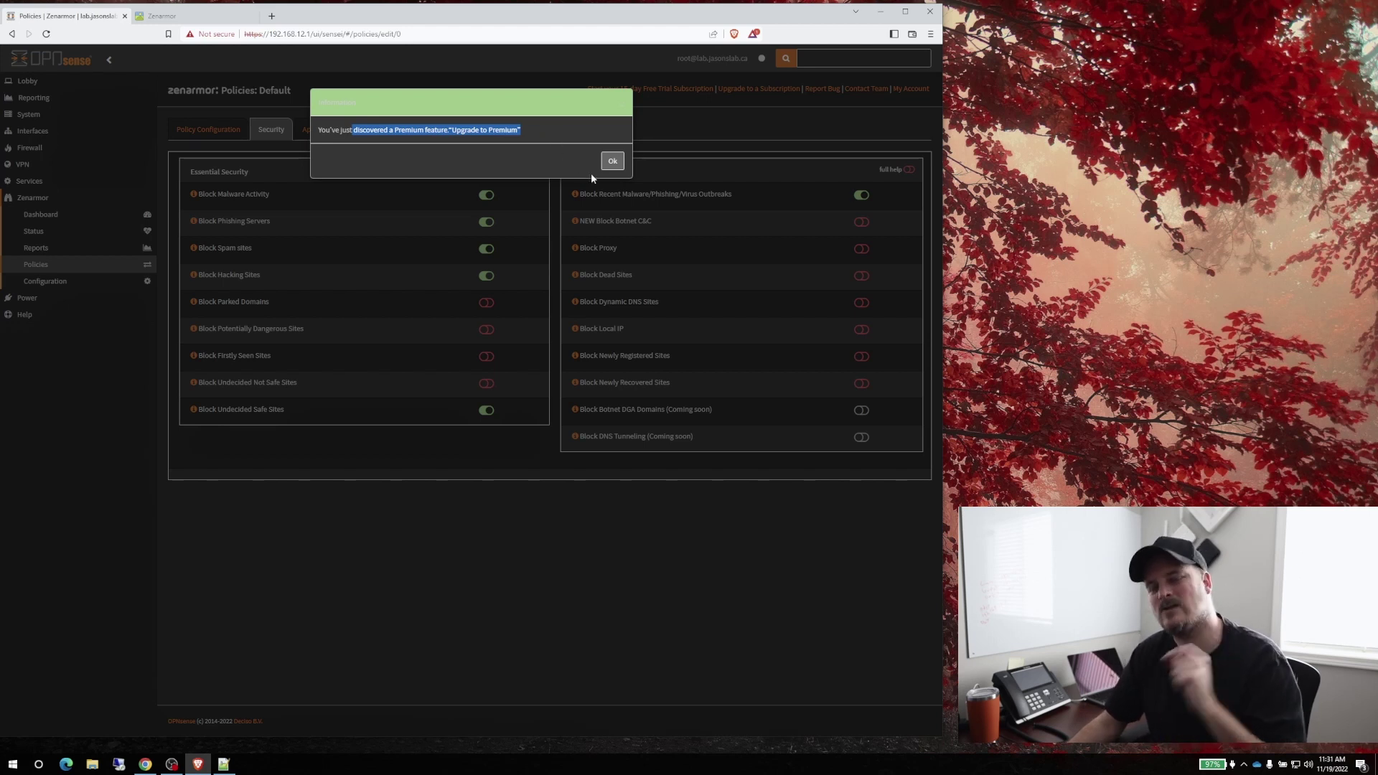
click(615, 168)
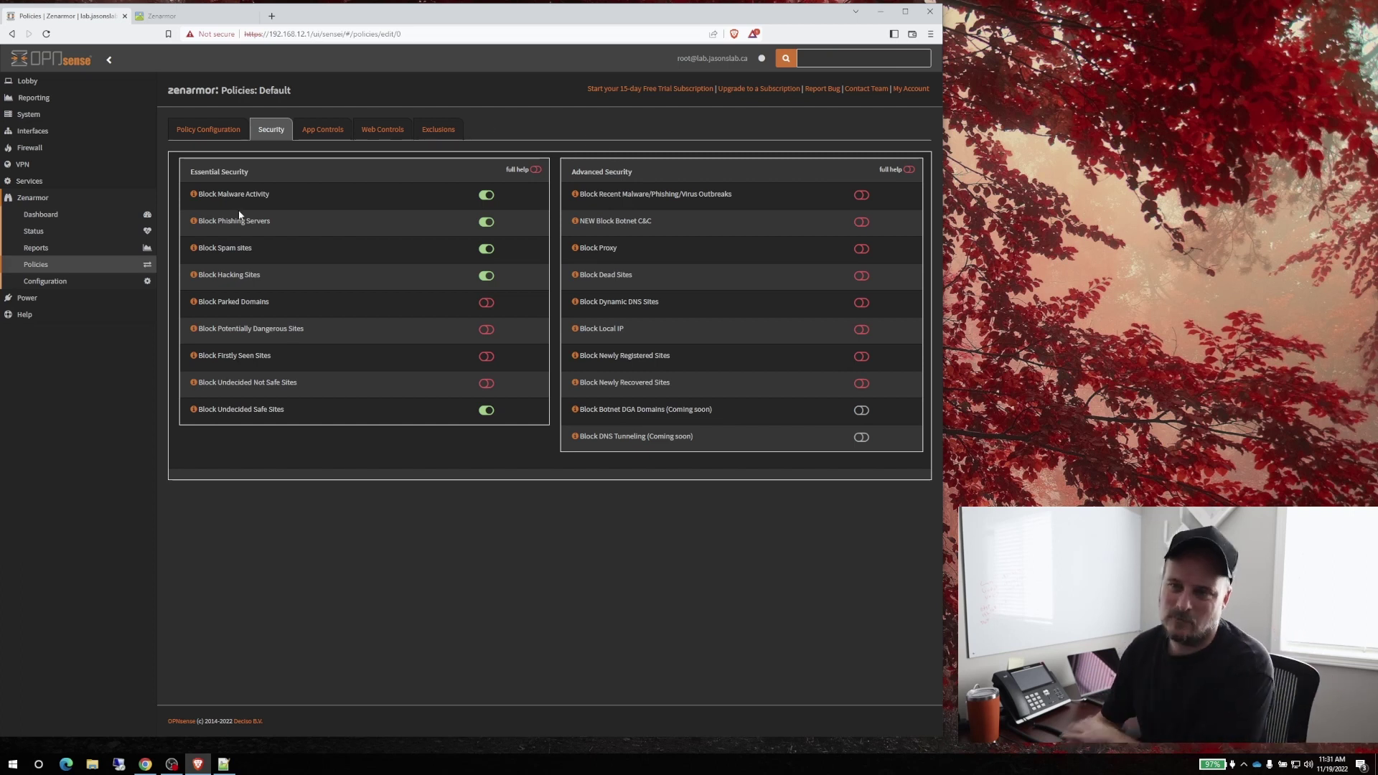
click(321, 138)
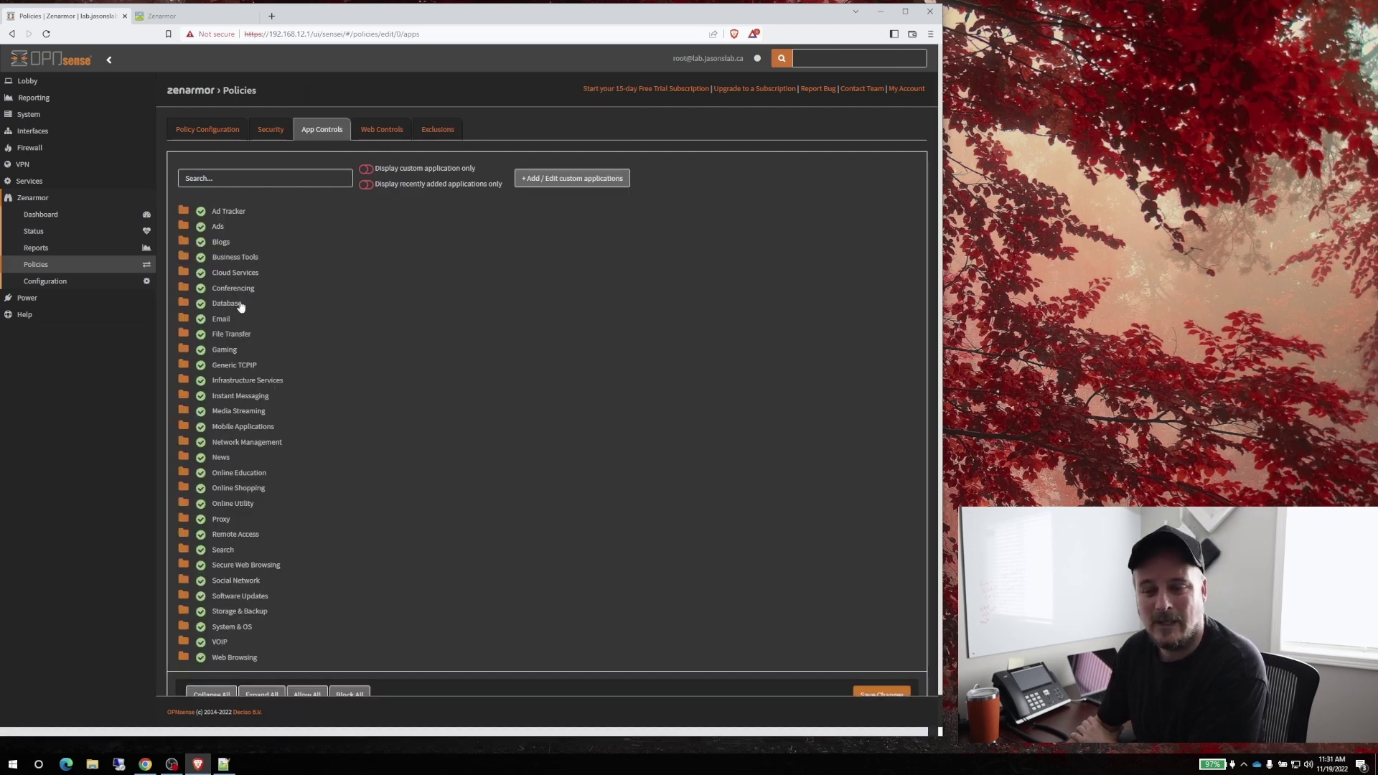
Save the App Controls with every category allowed, then go to Web Controls
scroll(280, 400, down, 1)
scroll(364, 469, up, 1)
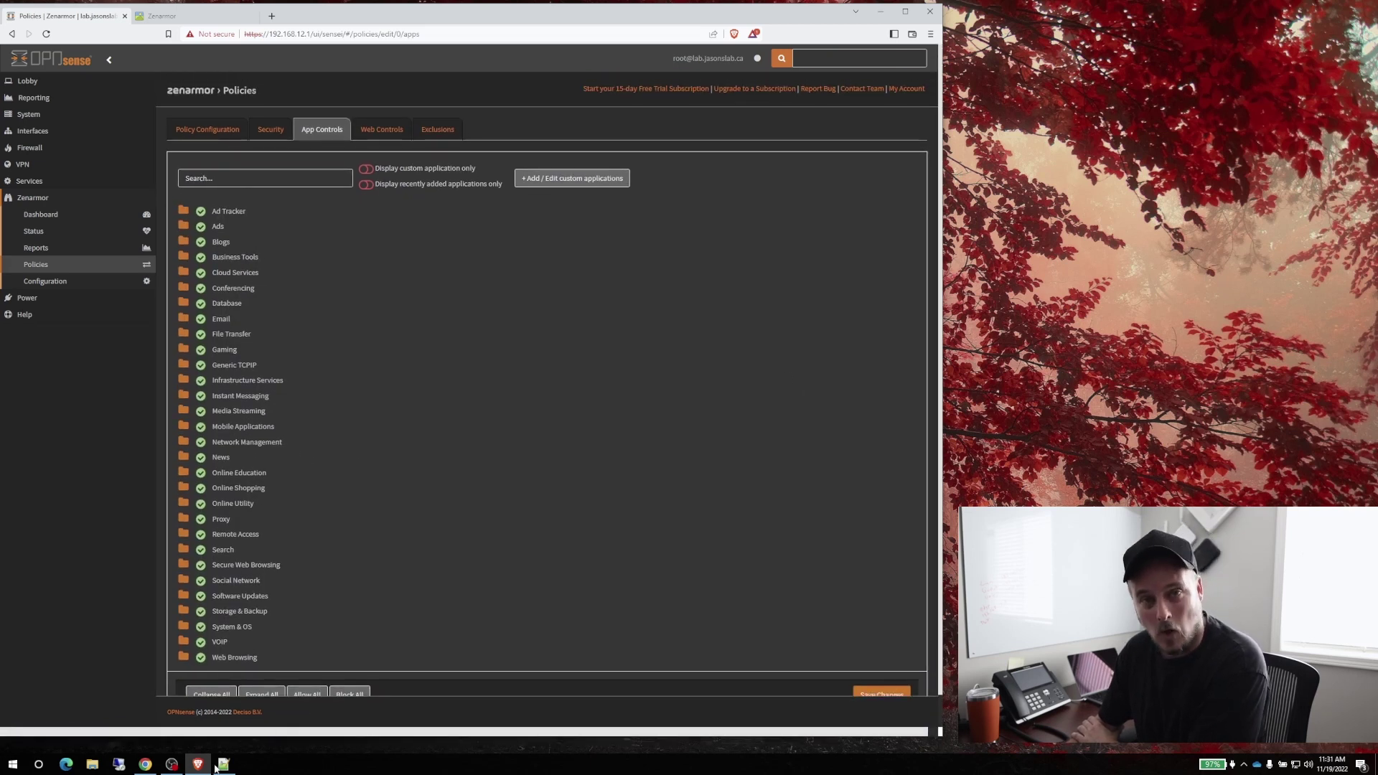
scroll(887, 682, down, 1)
click(881, 669)
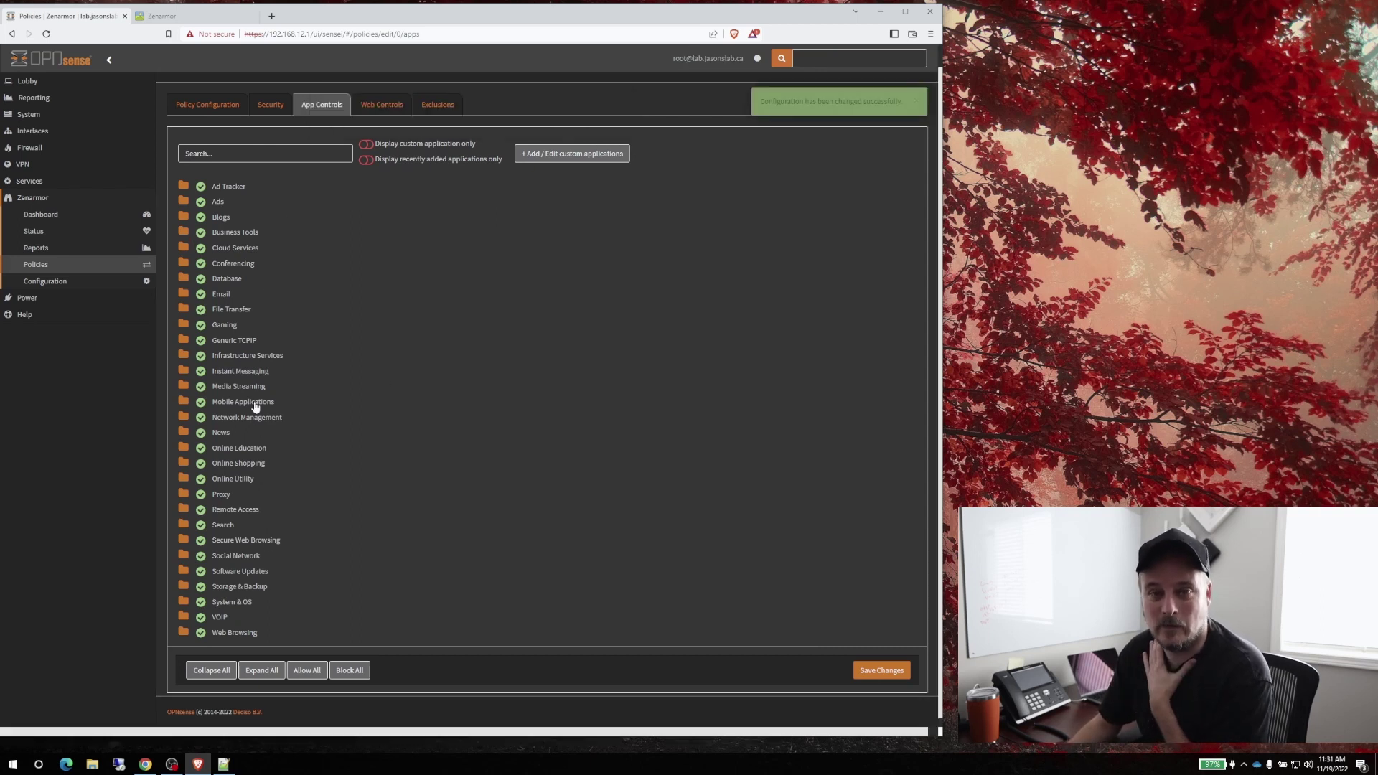
click(376, 108)
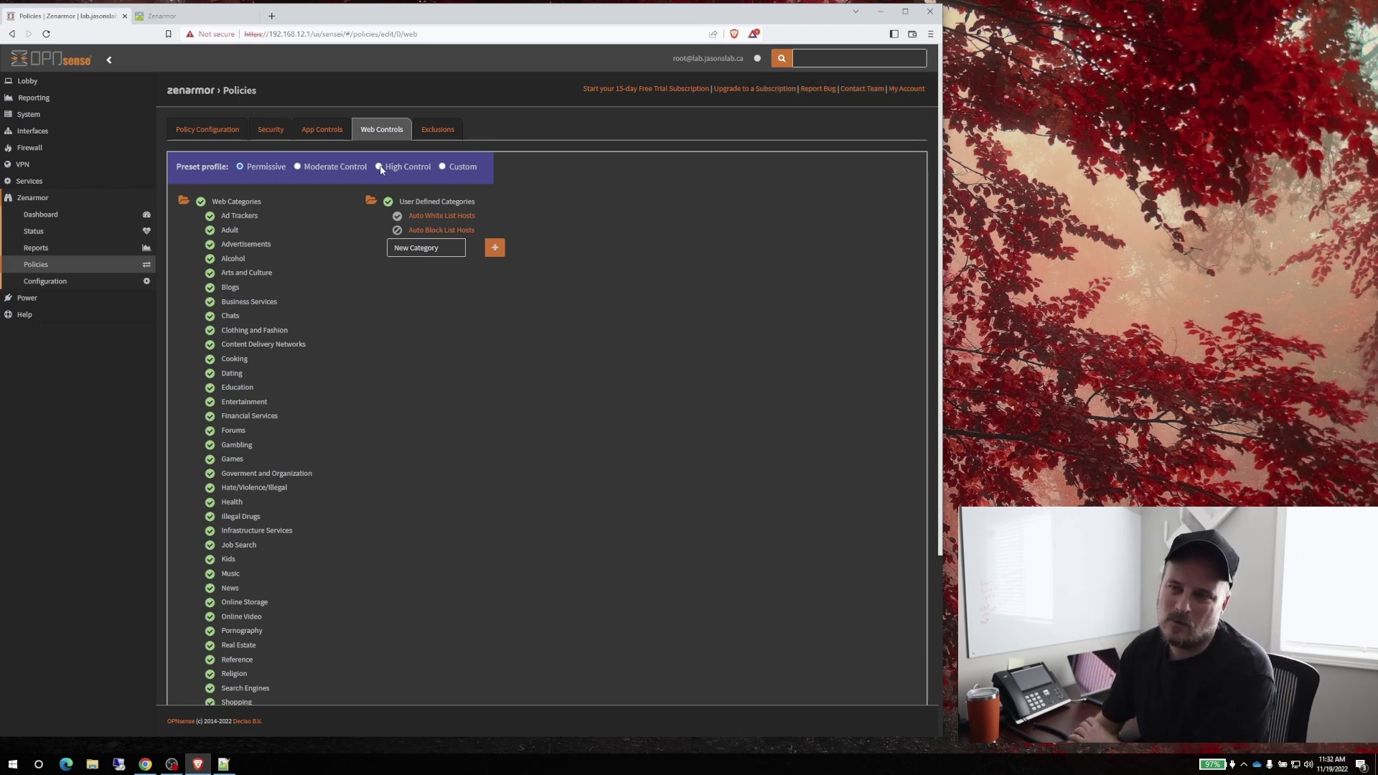
Select and save the Moderate Control web preset, then go to the Exclusions page
click(325, 168)
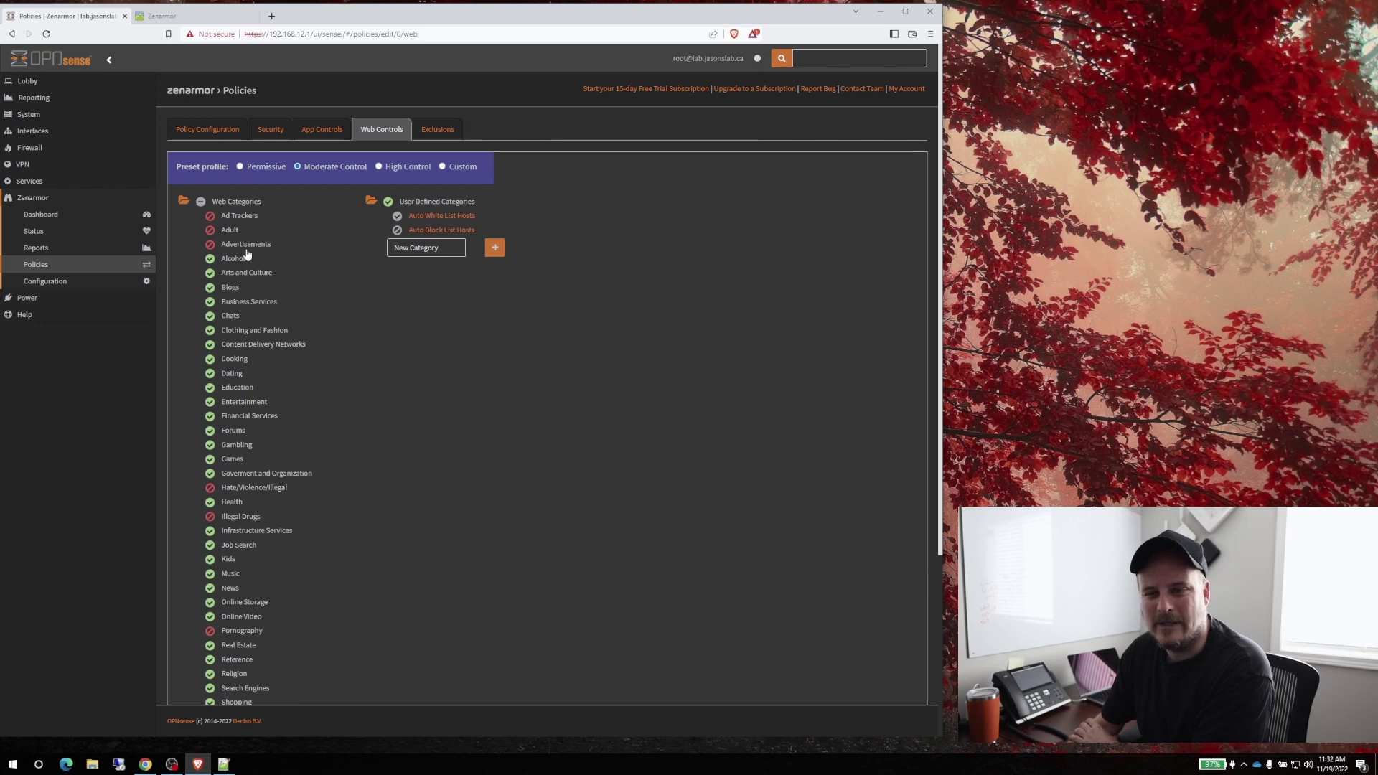
scroll(350, 442, down, 3)
scroll(351, 442, down, 1)
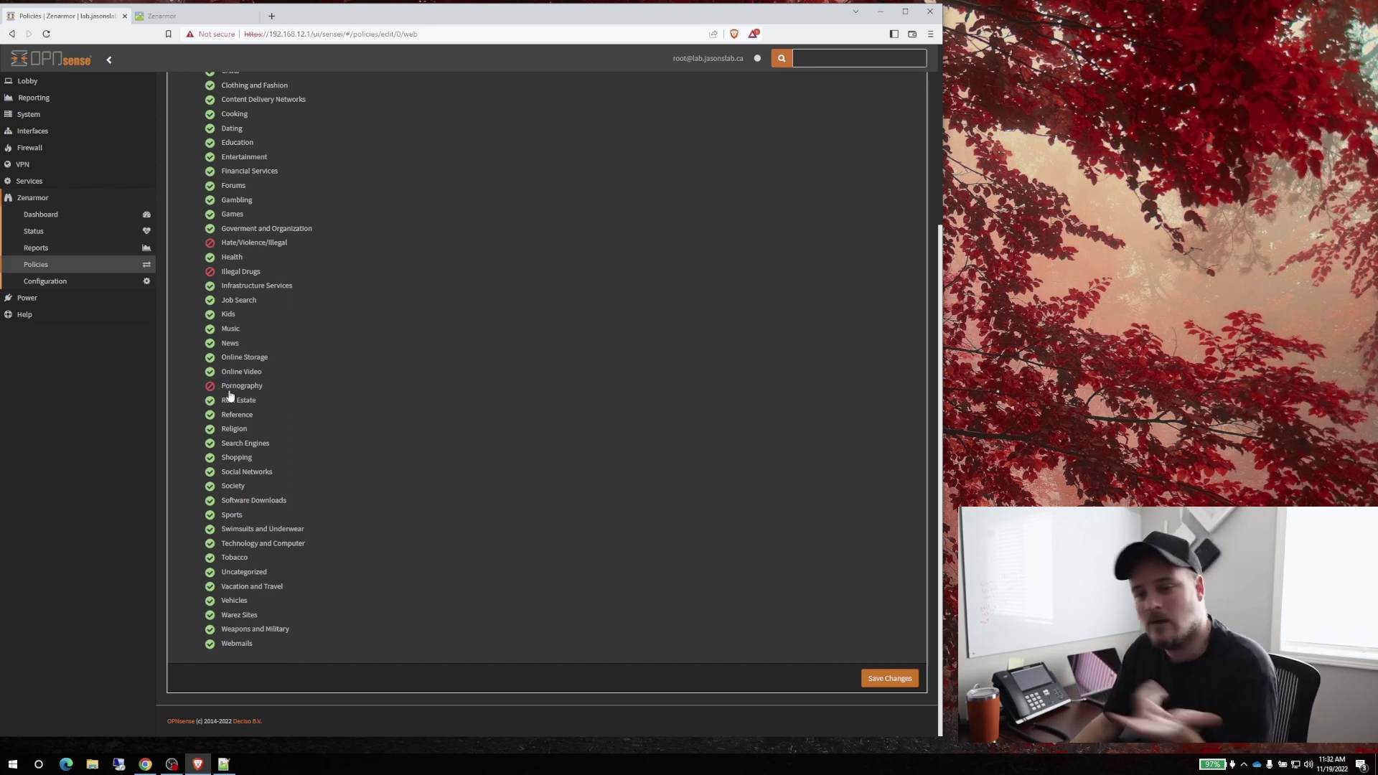
click(890, 678)
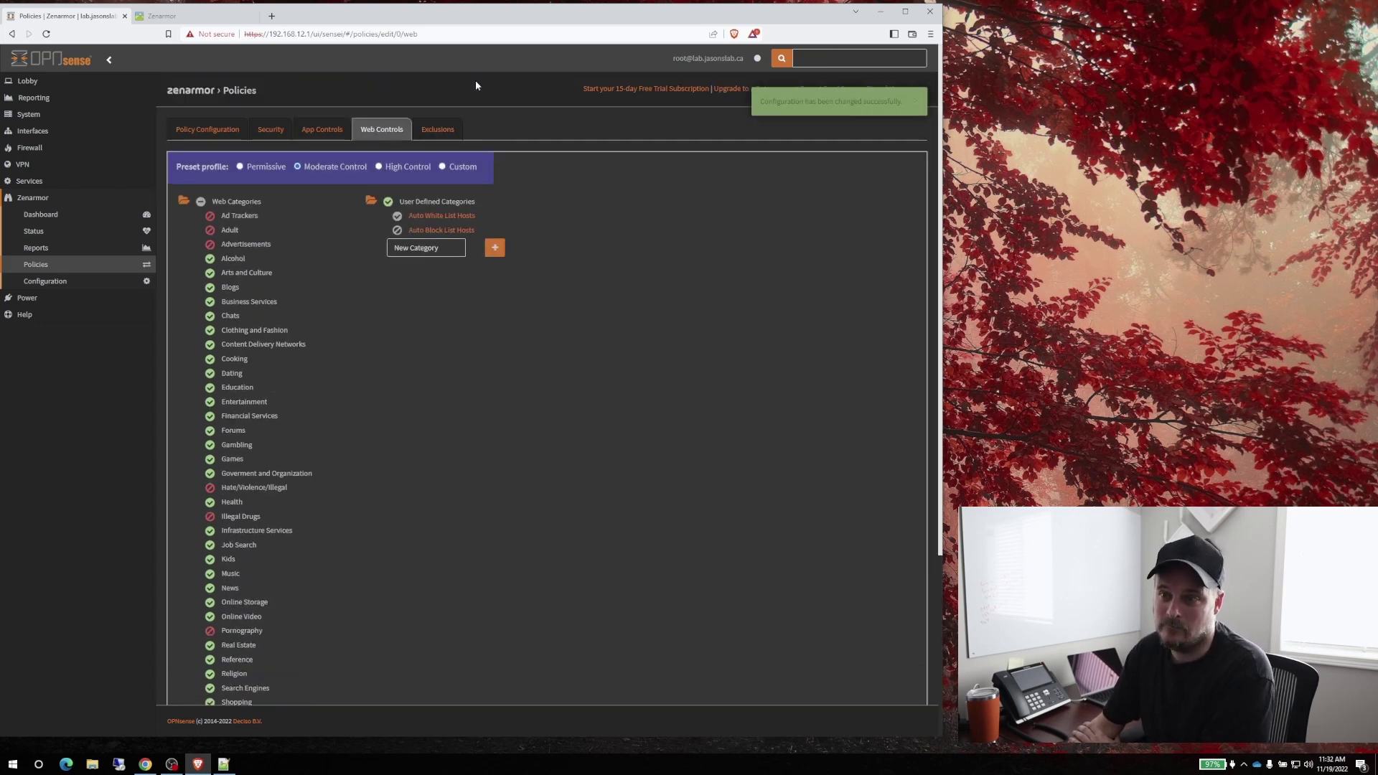
click(443, 129)
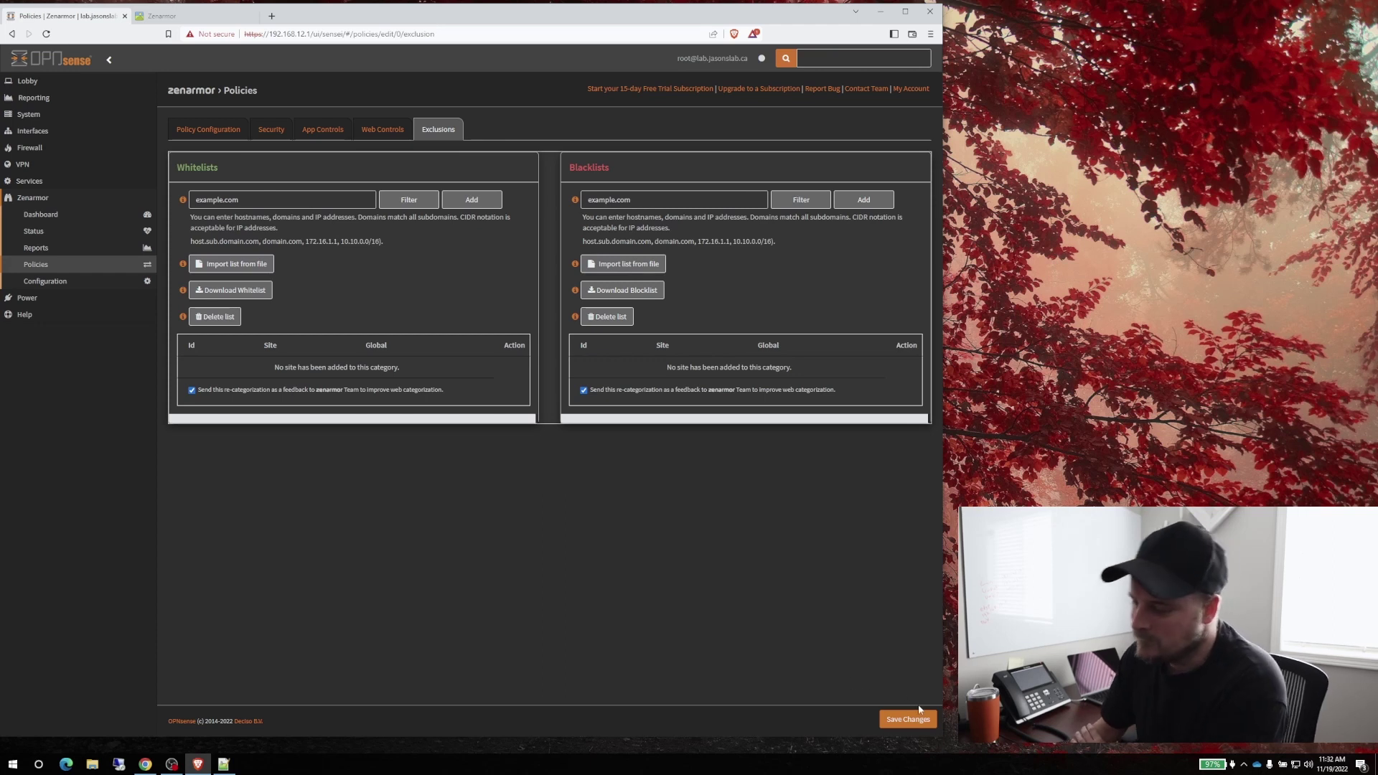
Save the empty whitelist and blacklist exclusions, then go to Policy Configuration
click(908, 719)
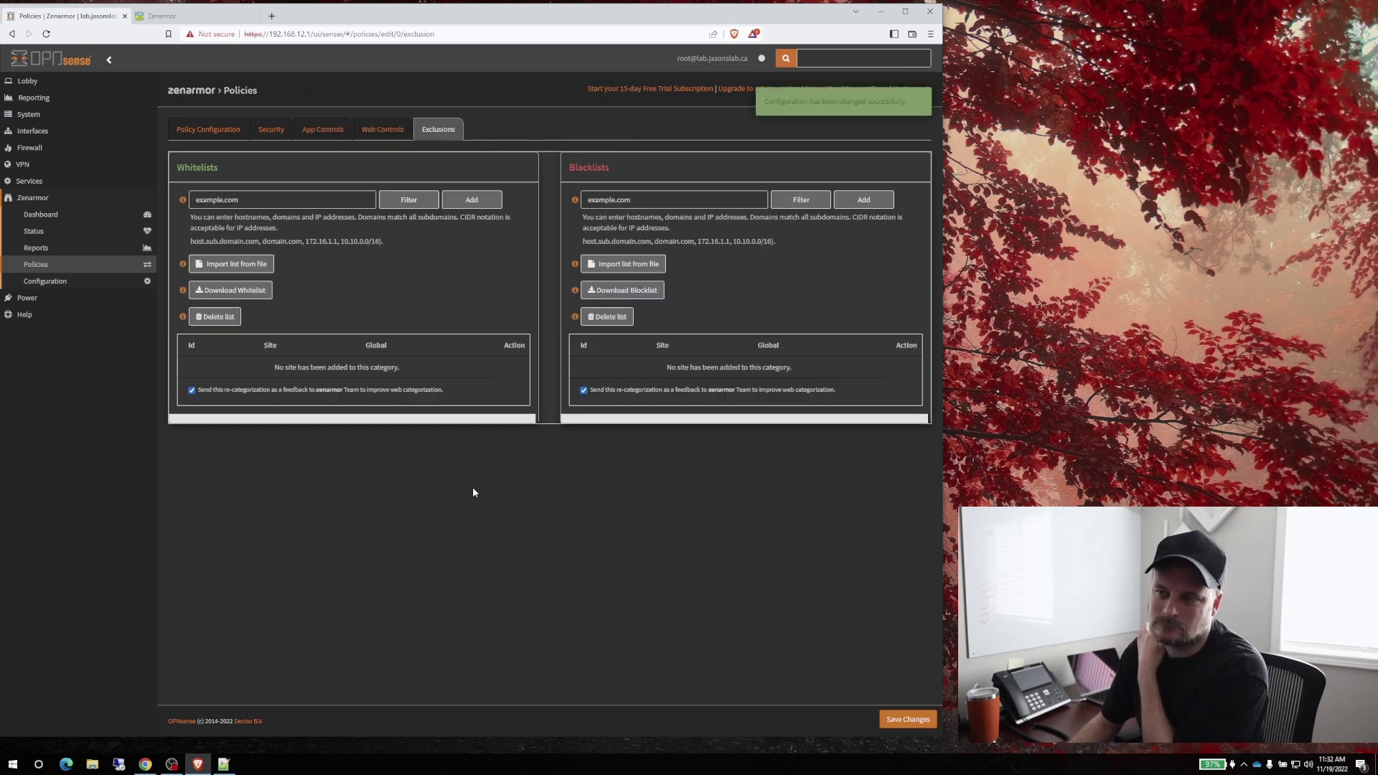
click(208, 129)
scroll(659, 345, down, 1)
scroll(659, 345, up, 1)
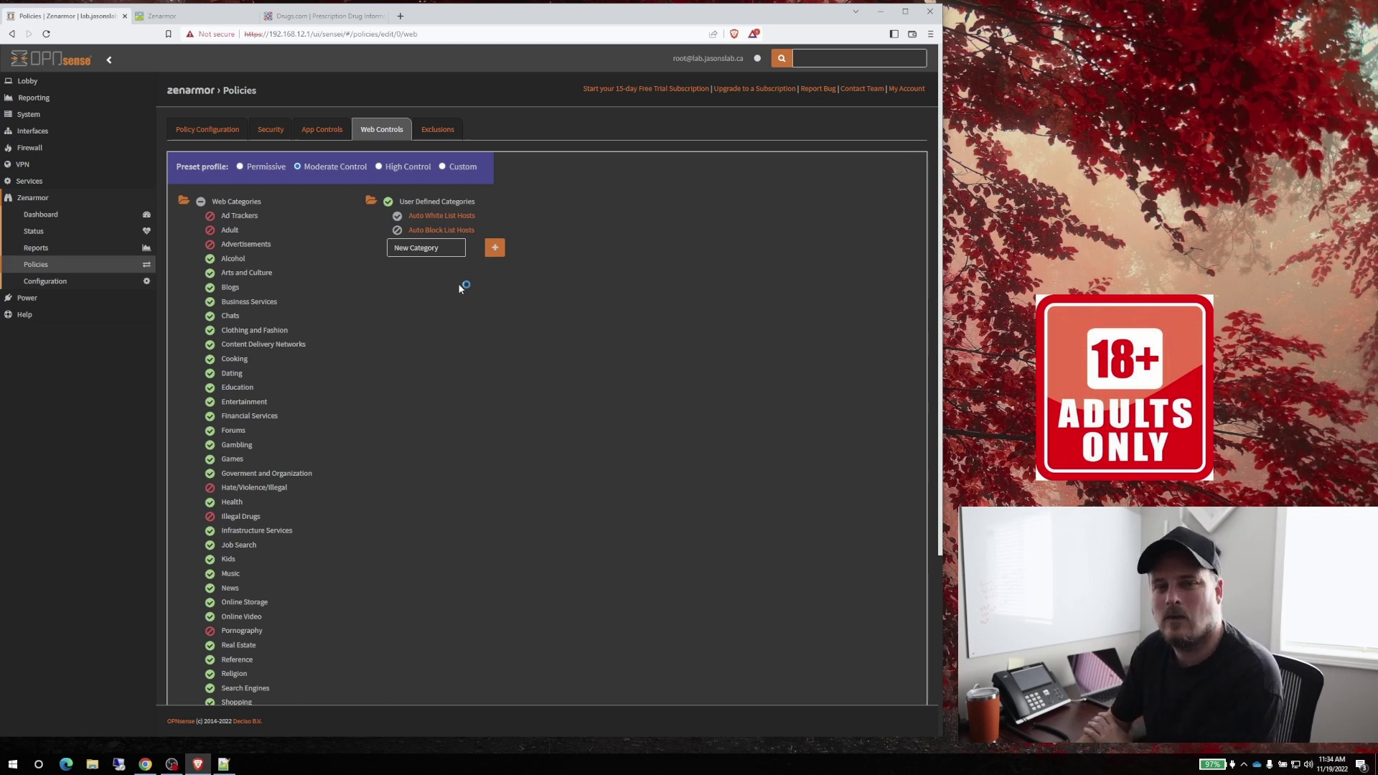
Show the Cloud Management Portal settings under Zenarmor Configuration, then switch to the Sunny Valley browser tab
click(41, 214)
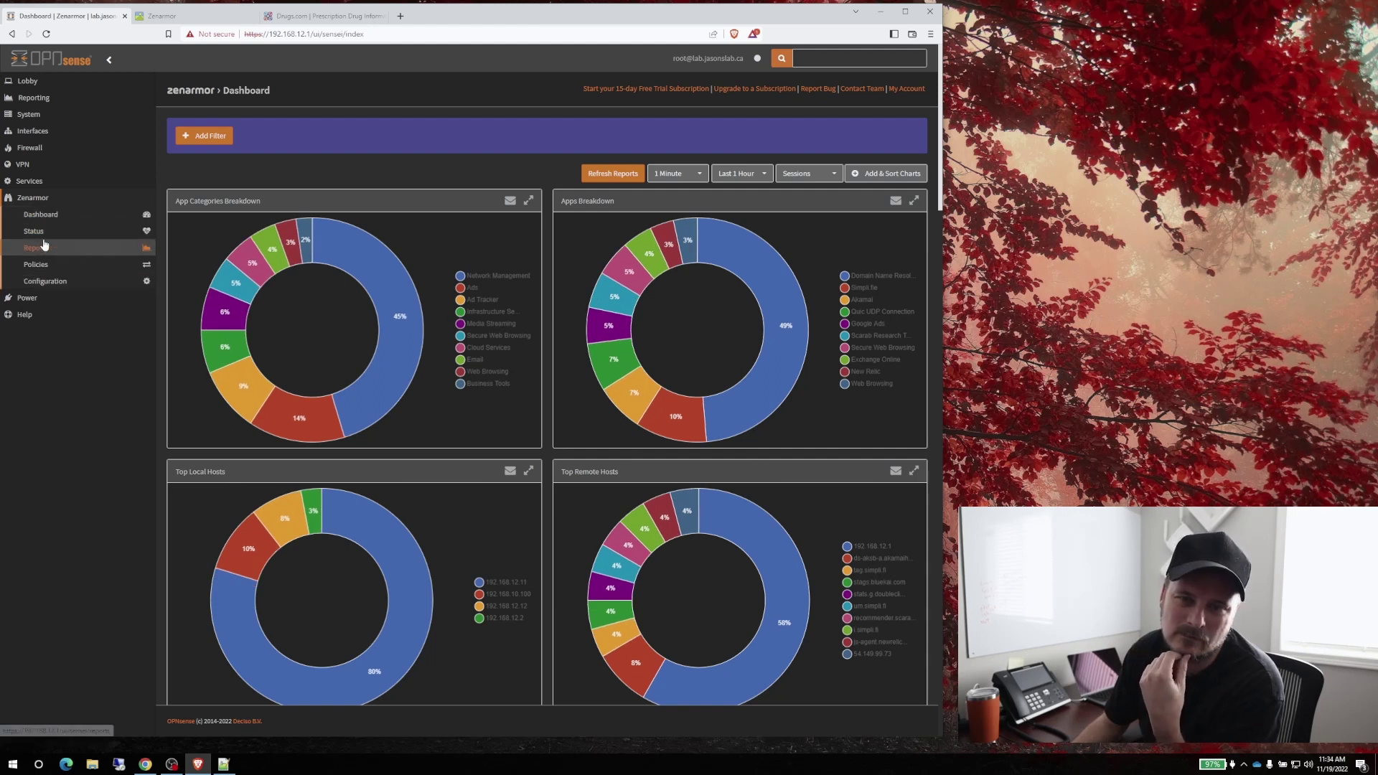
click(43, 280)
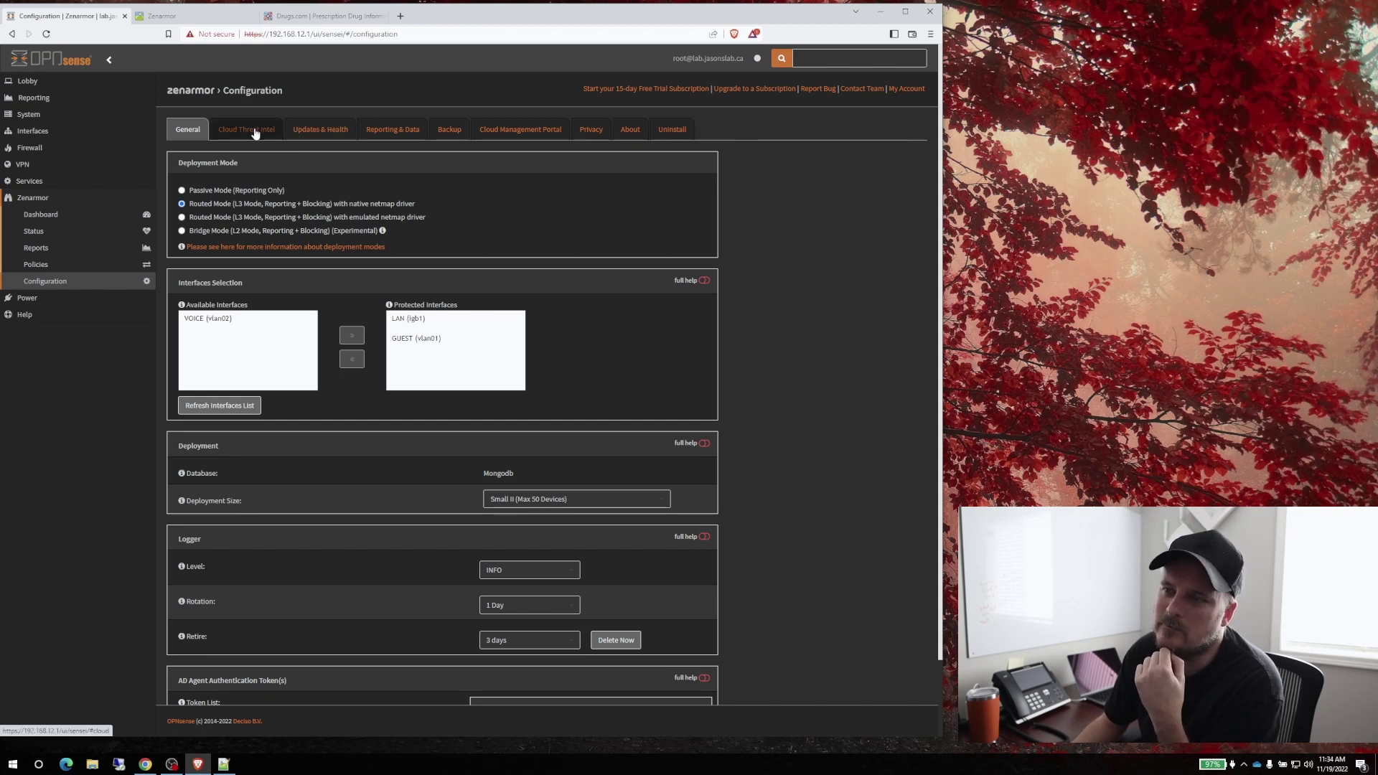
click(518, 130)
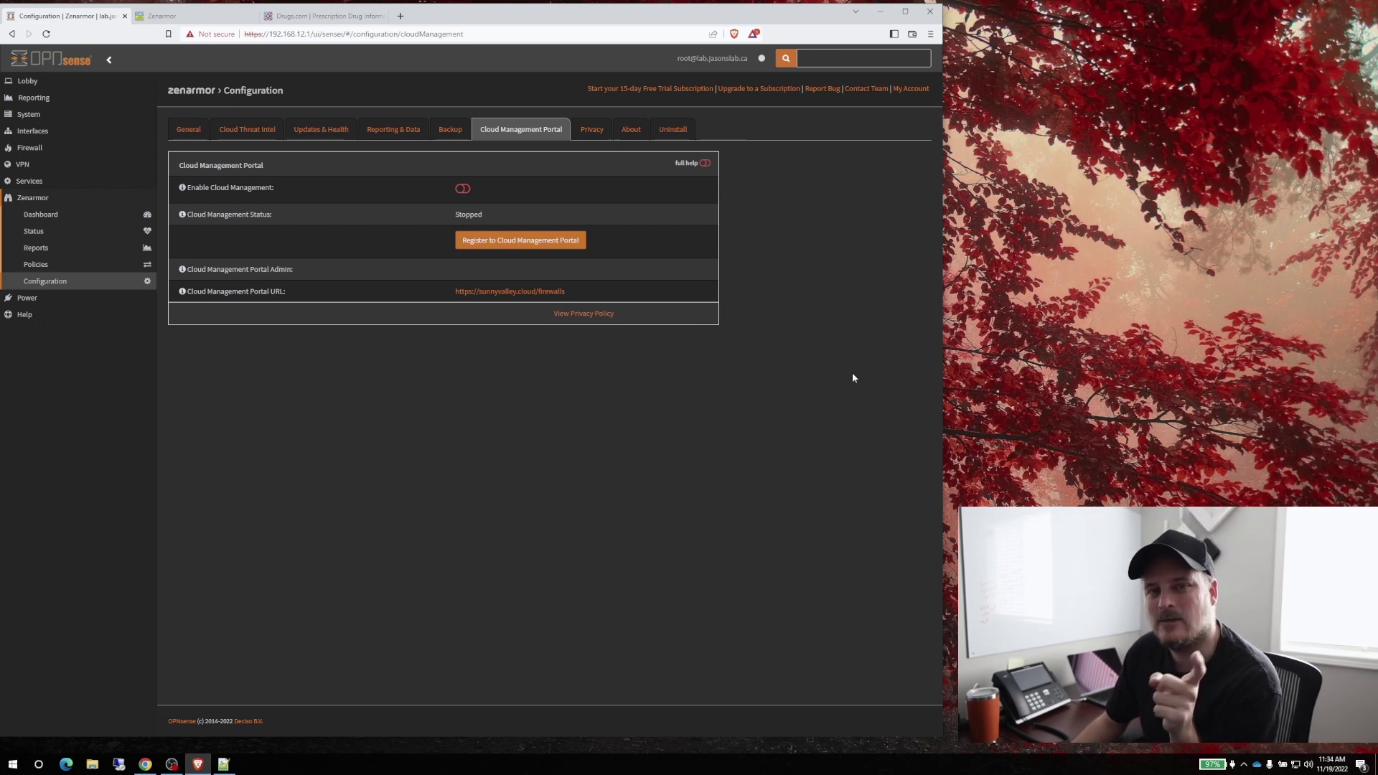
click(162, 16)
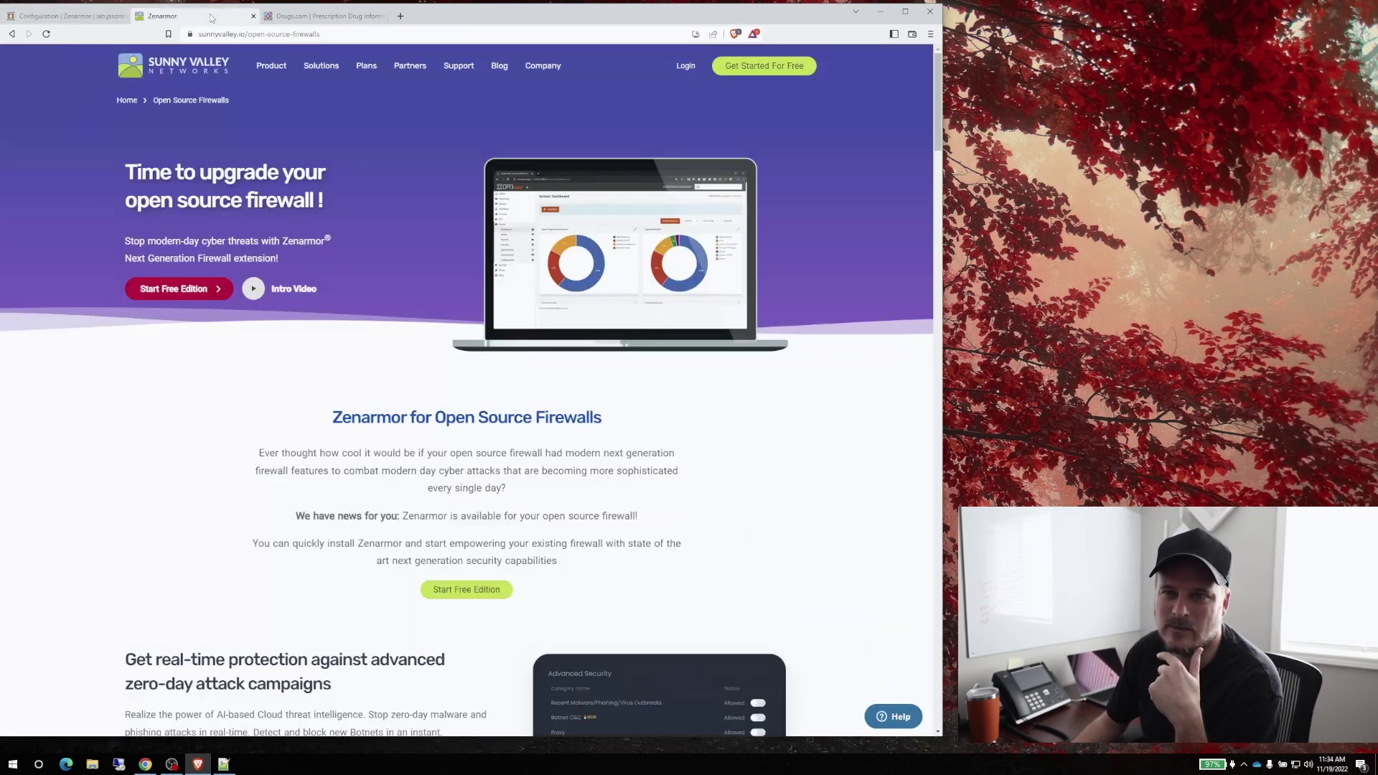
click(400, 16)
Load the Sunny Valley cloud, log in with the saved account e-mail, and open the Jasons Lab dashboard
text(https://sunnyvalley.cloud/firewalls/)
key(Return)
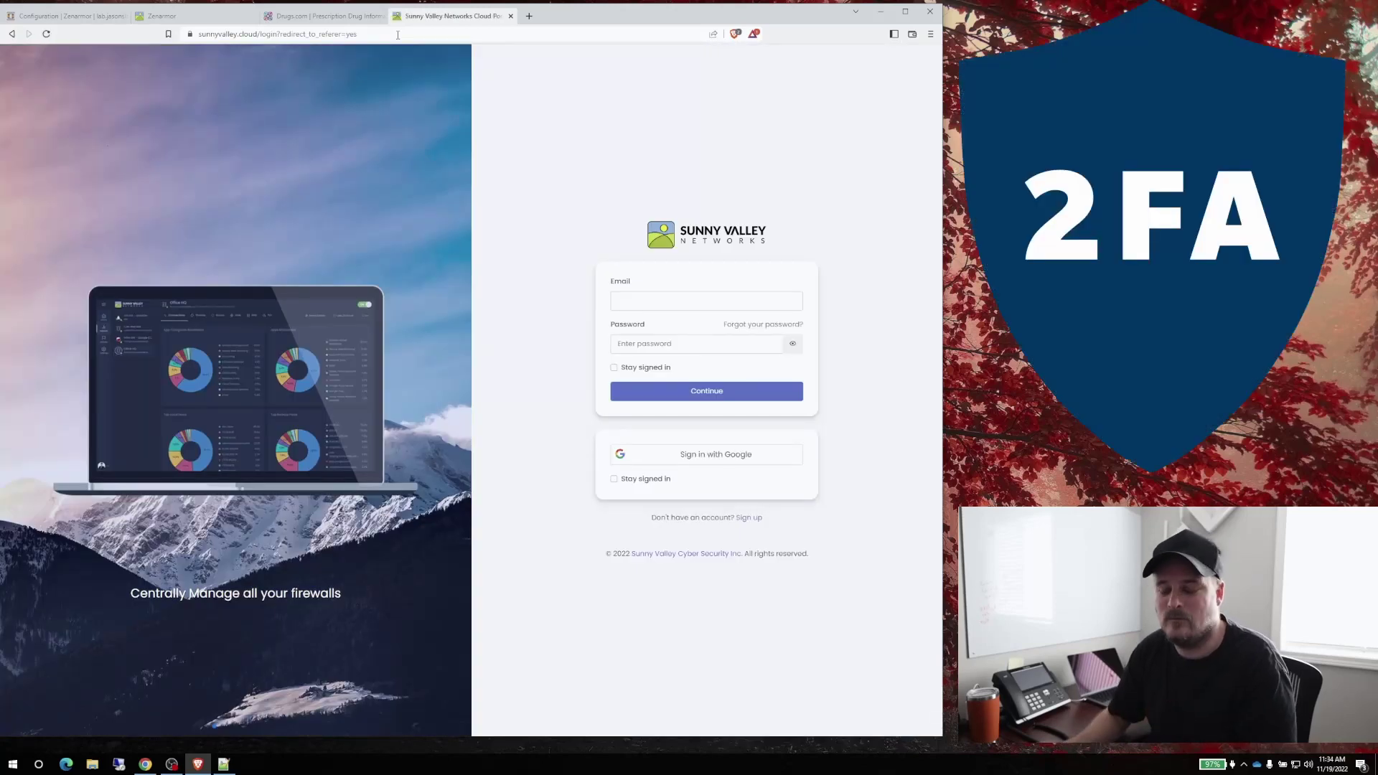
click(648, 298)
click(666, 327)
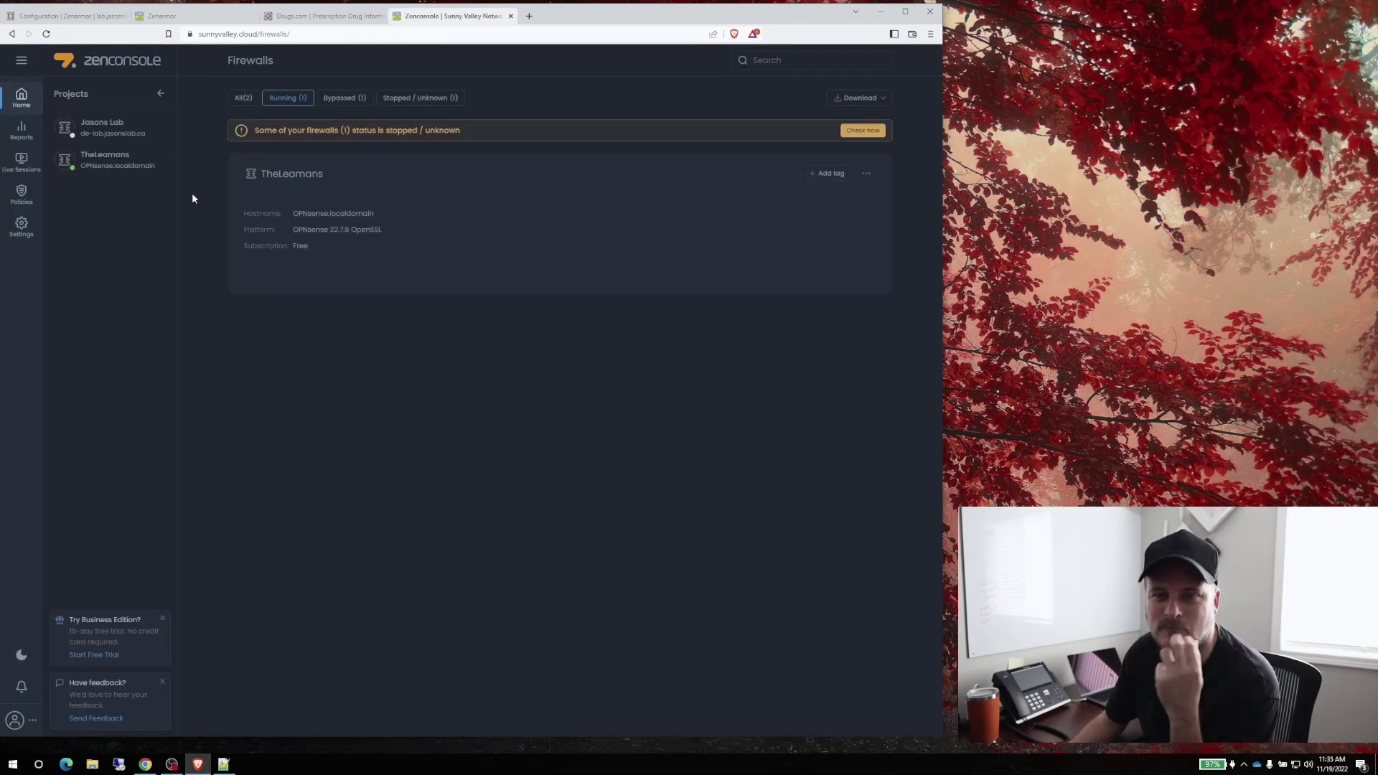
click(104, 128)
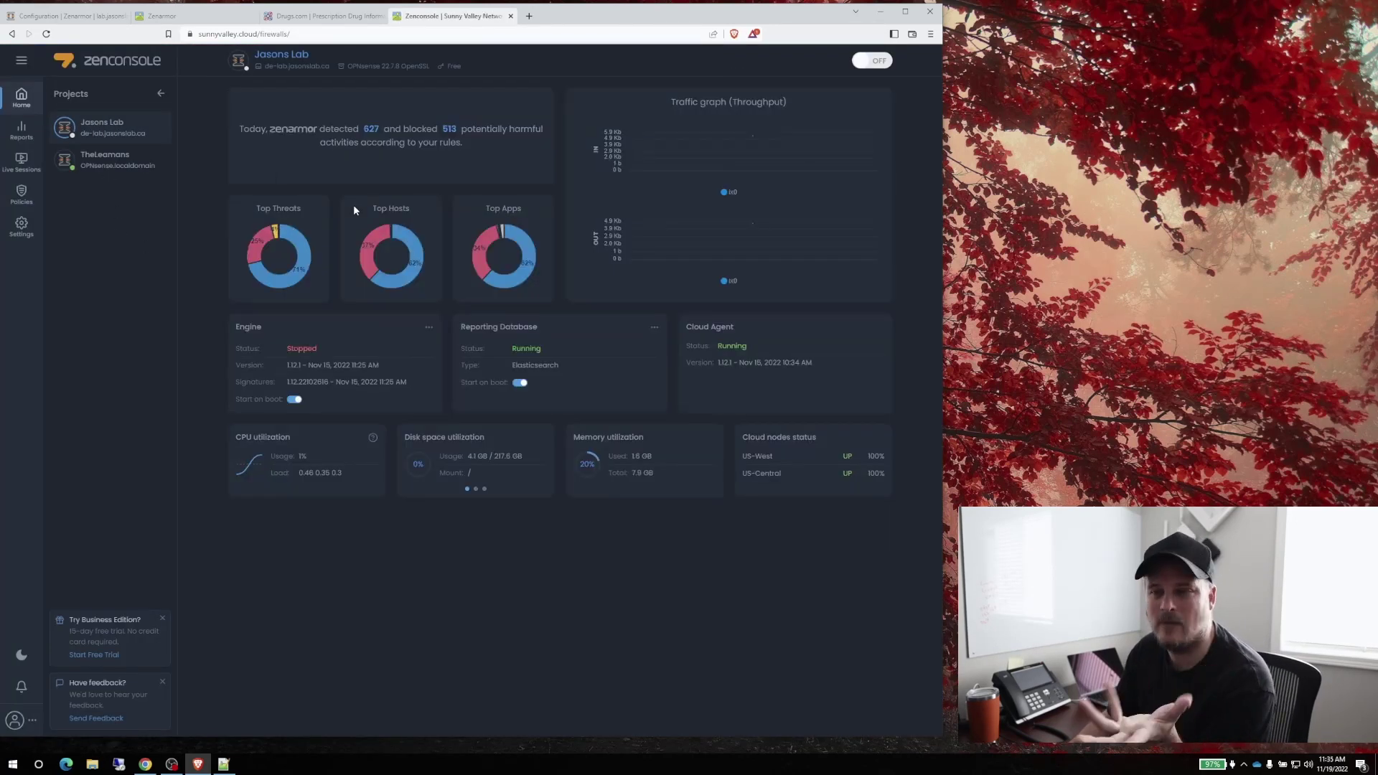
Close the Drugs.com tab, then register the OPNsense firewall with the Cloud Management Portal
click(303, 18)
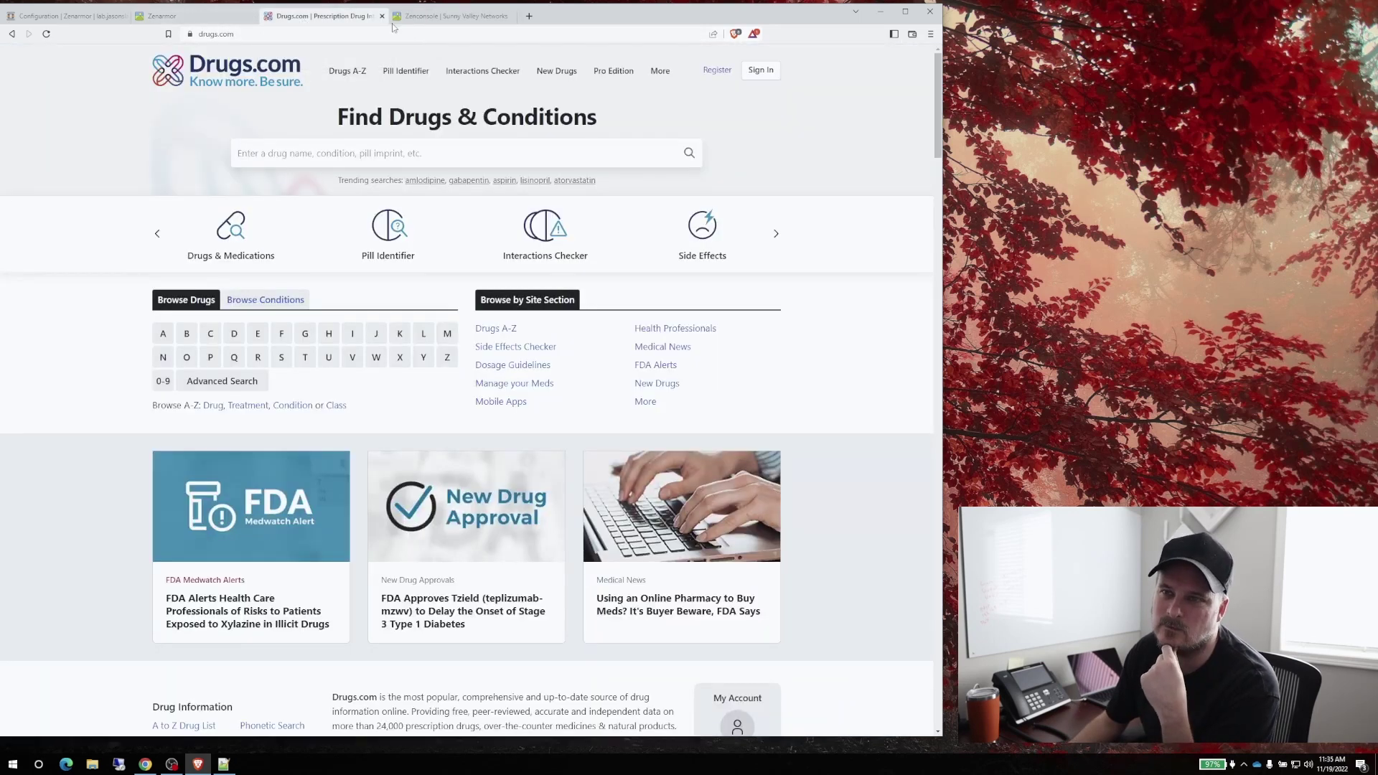
key(ctrl+w)
click(209, 20)
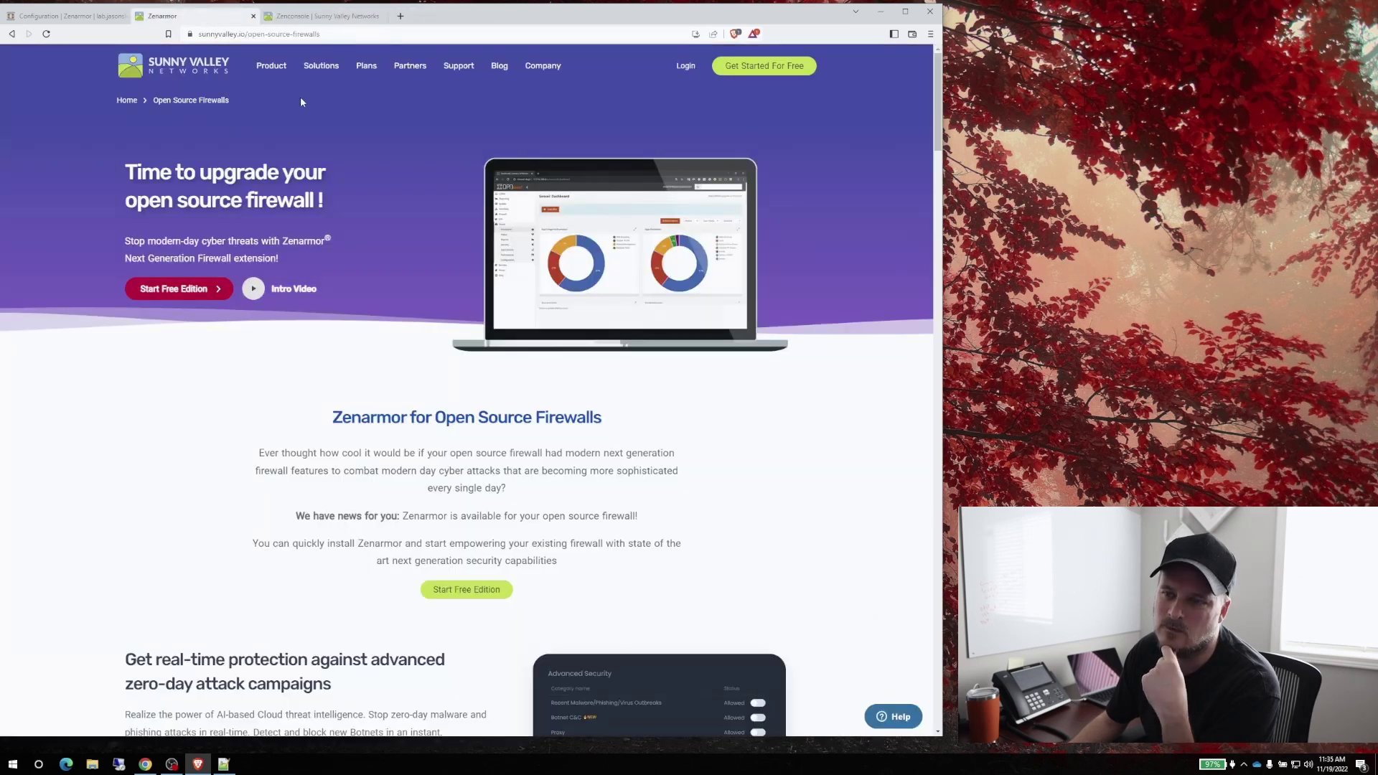
click(97, 19)
click(535, 239)
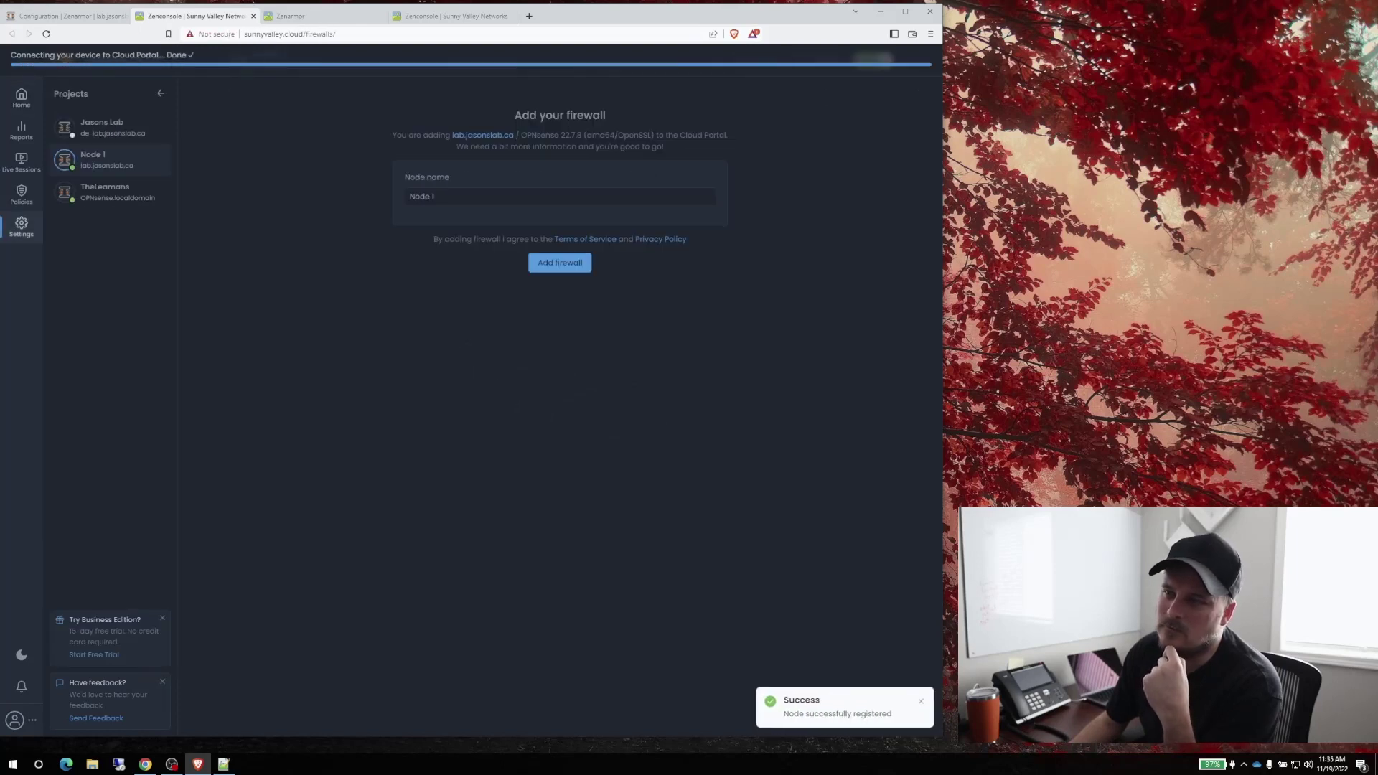
Replace the default 'Node 1' name with 'Jasons Lab Demo BOx' and add the firewall
drag(454, 197, 390, 200)
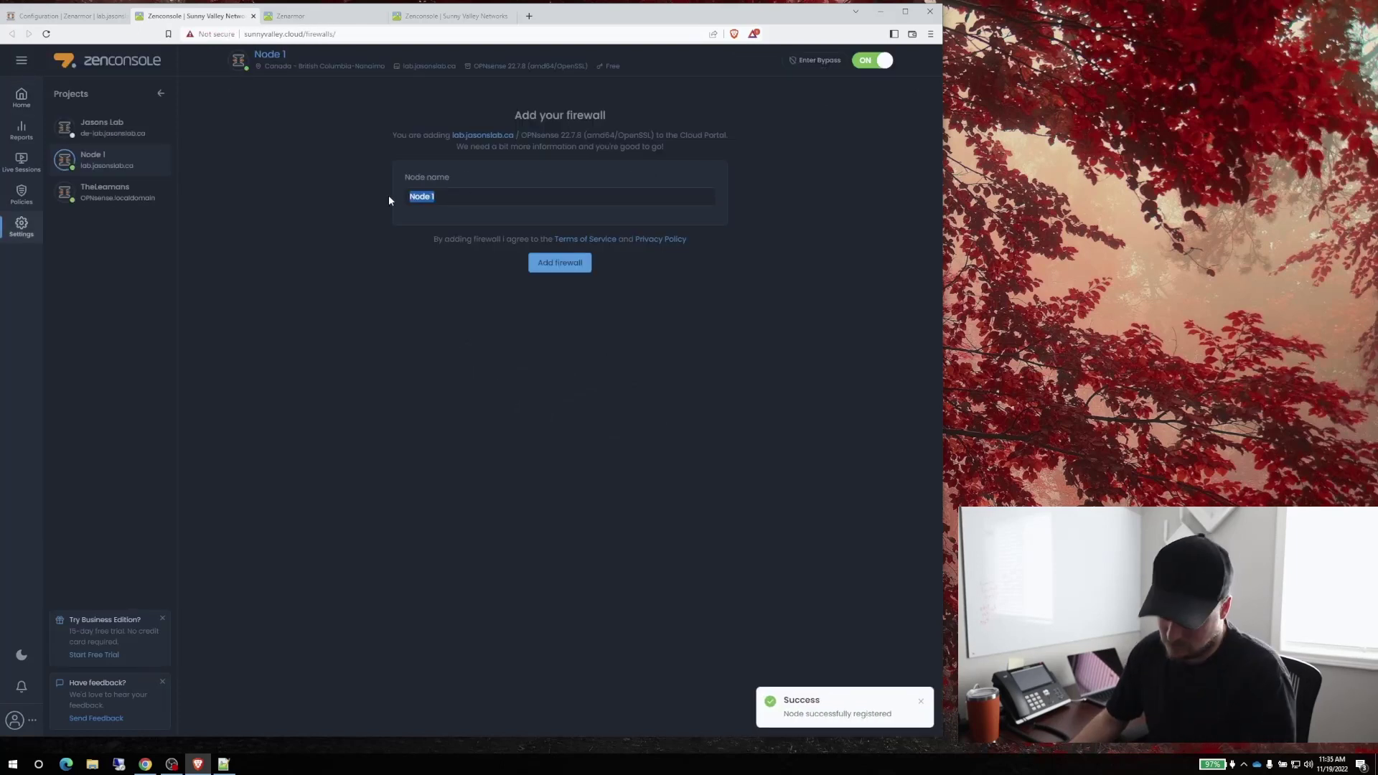
text(Jaso)
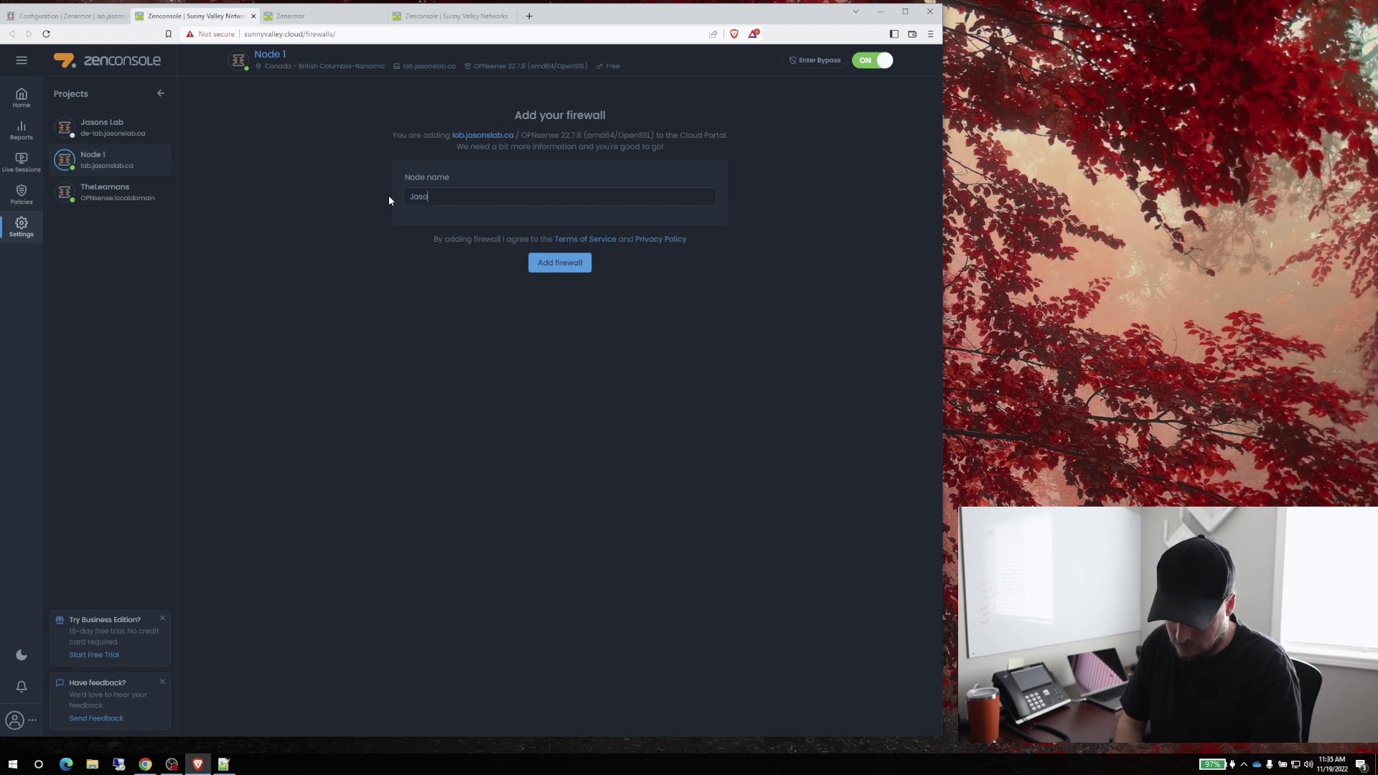
text(ns Lab Demo BOx)
click(565, 266)
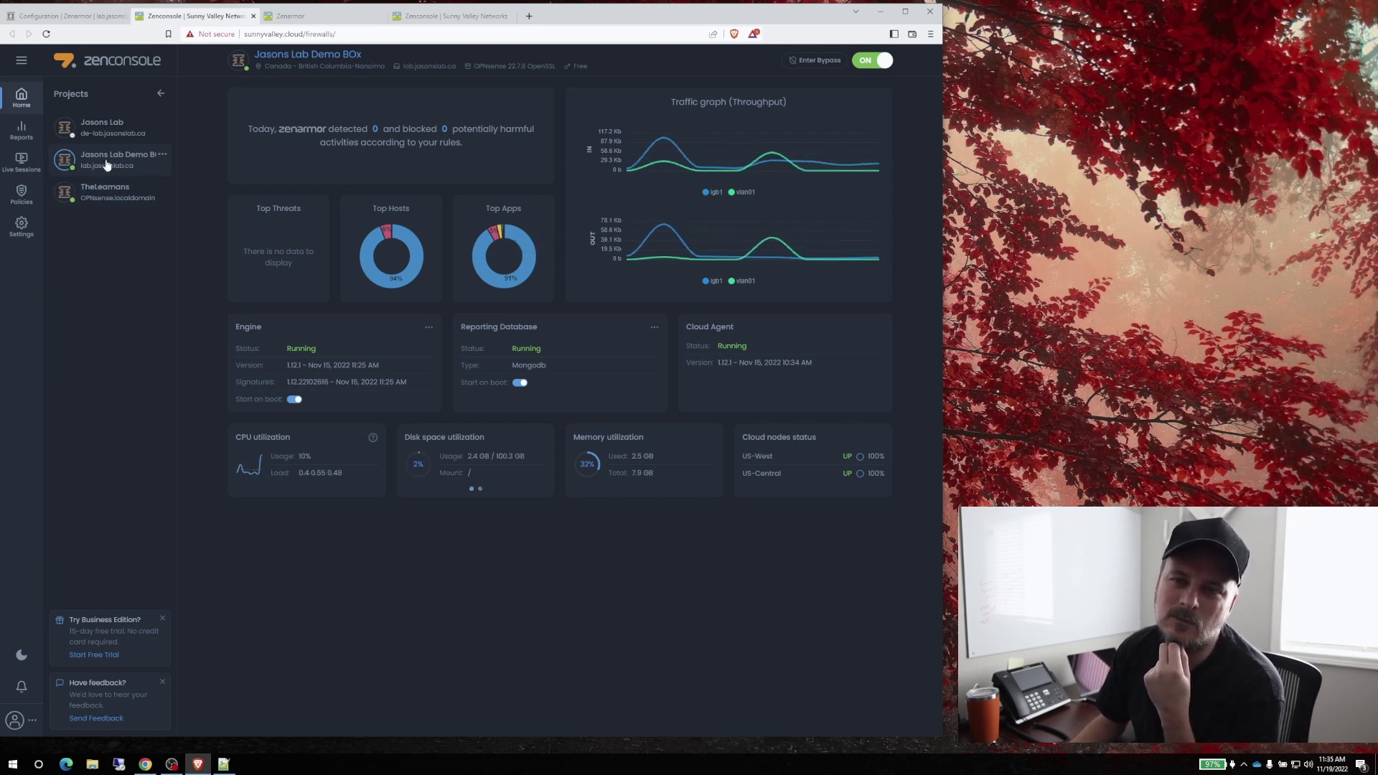
From the Jasons Lab project, open the Jasons Lab Demo BOx firewall's Home dashboard
click(105, 130)
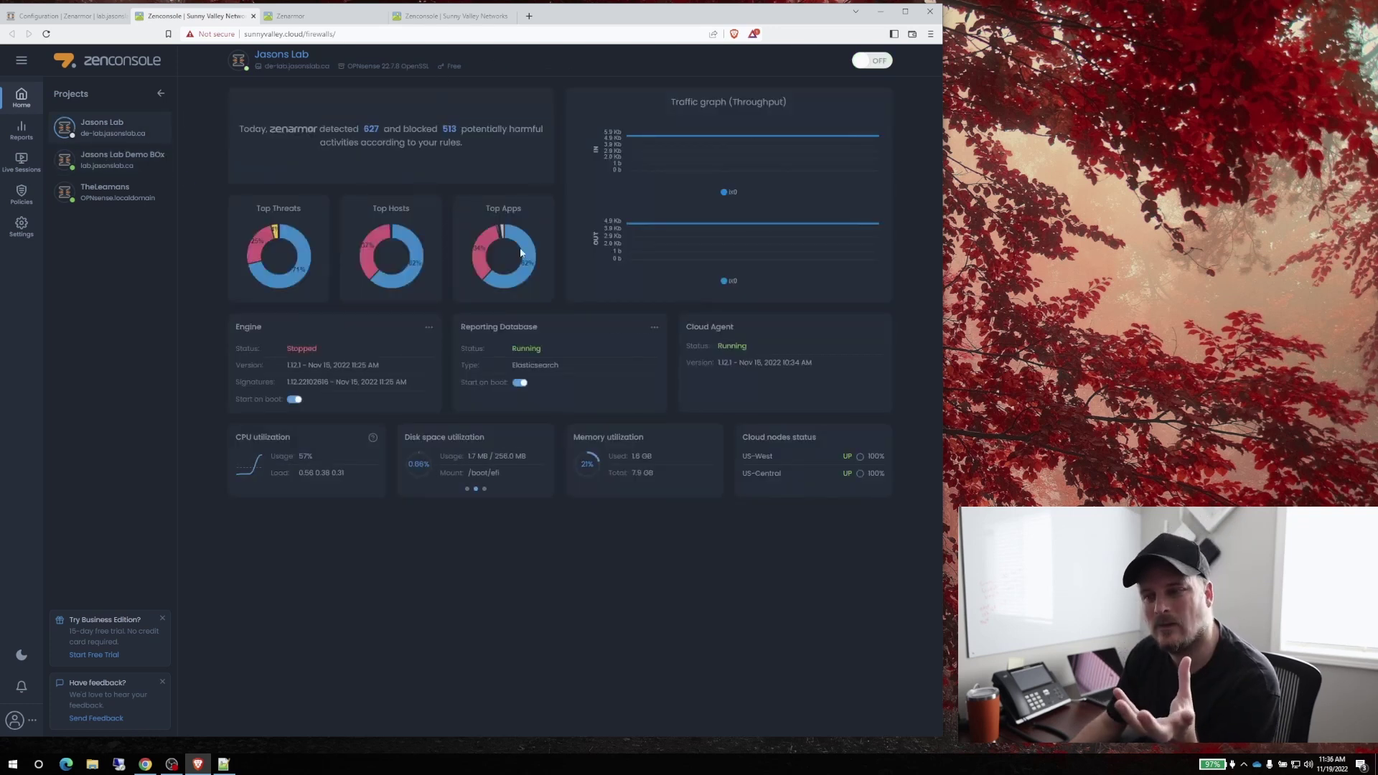
mouse_move(423, 328)
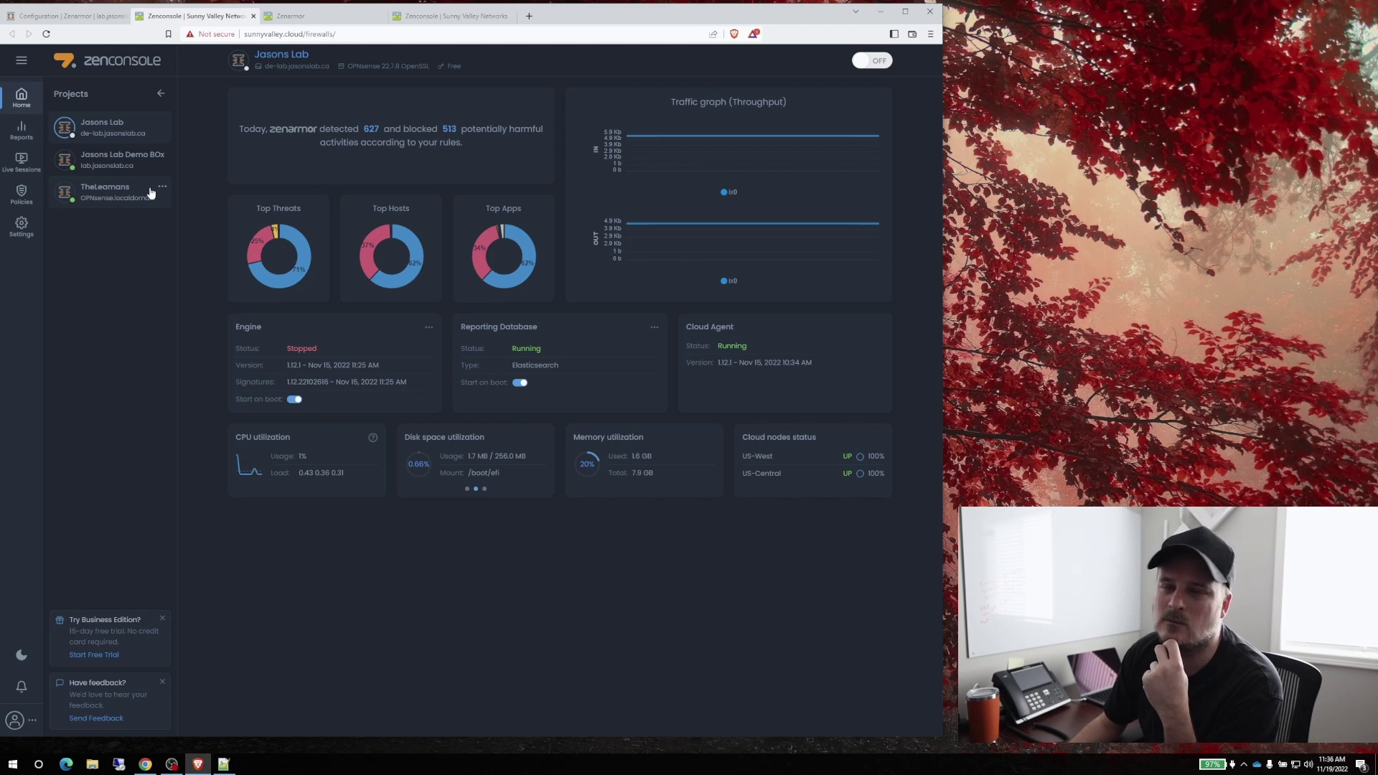
click(109, 158)
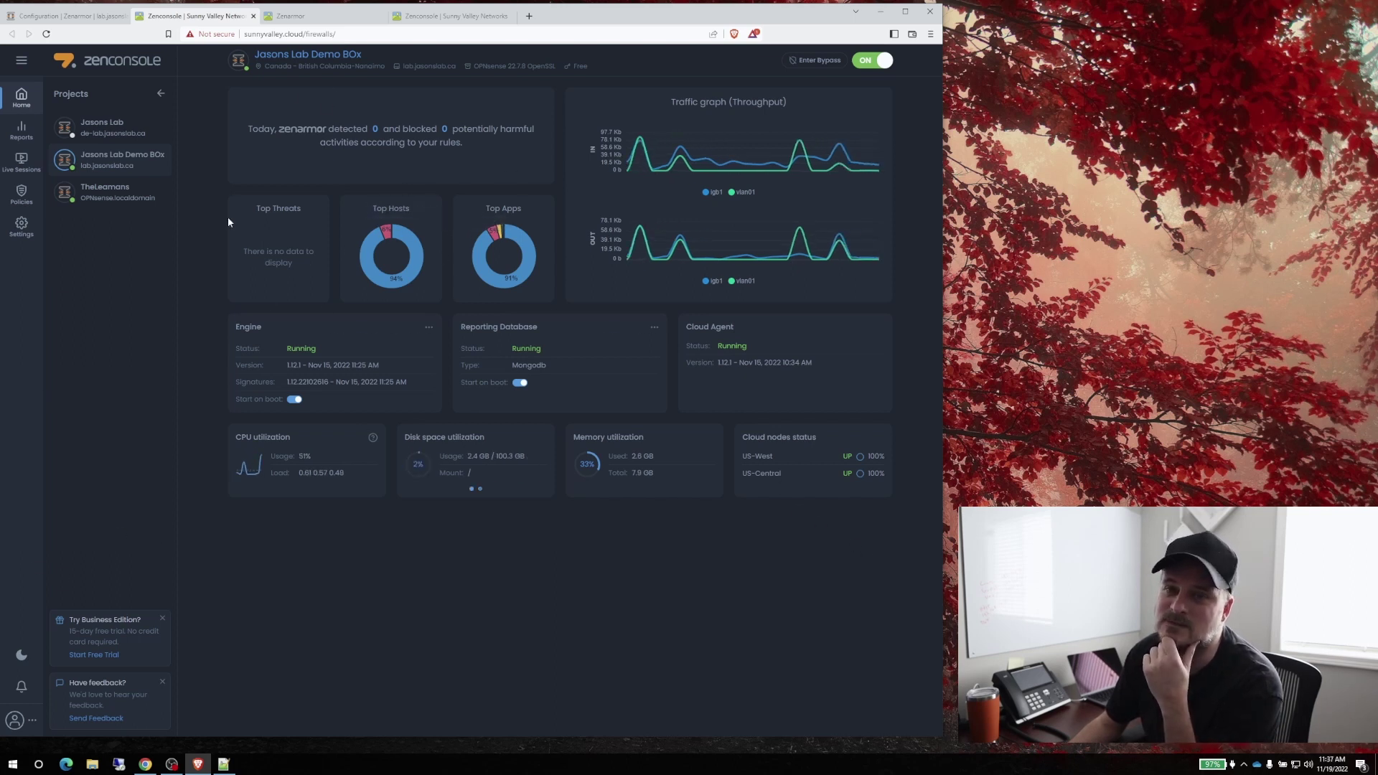
click(22, 130)
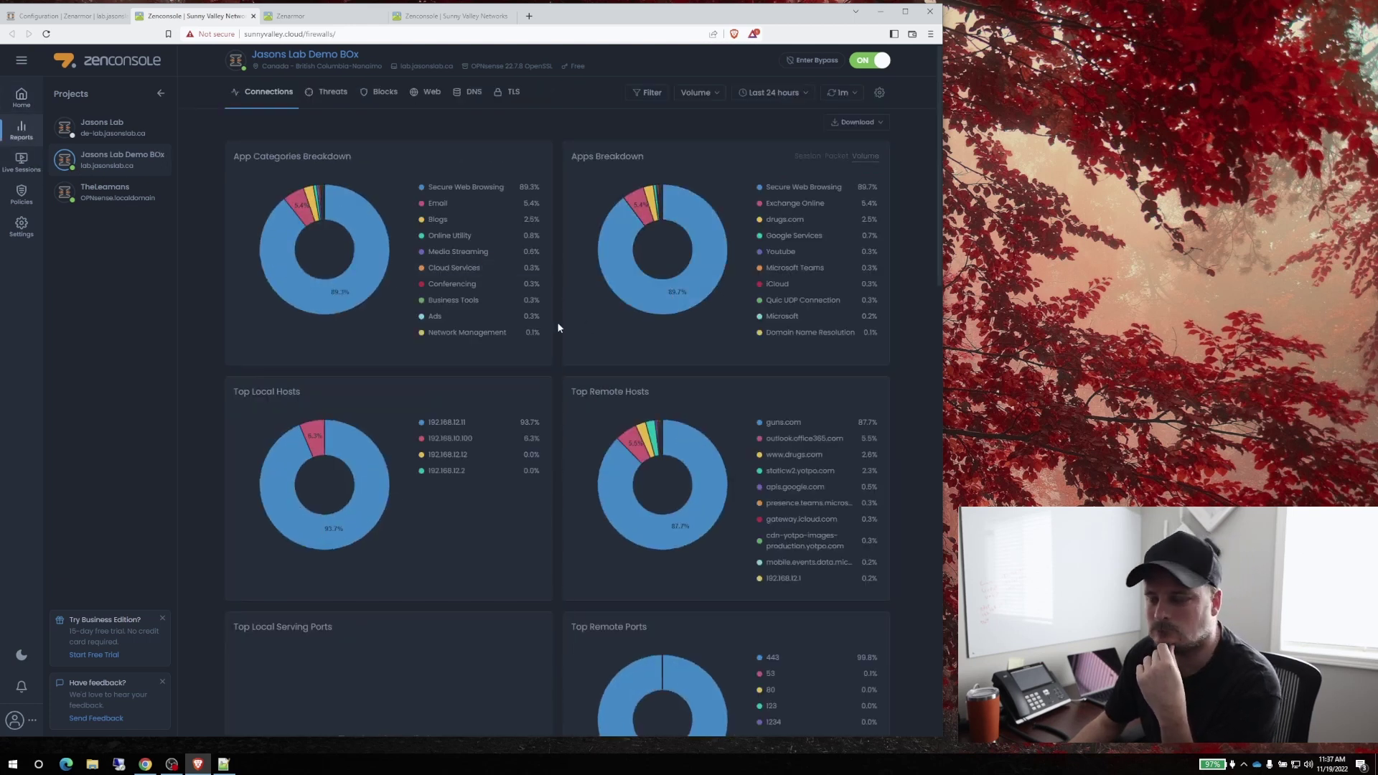
scroll(557, 327, down, 4)
scroll(558, 327, down, 2)
scroll(556, 321, down, 5)
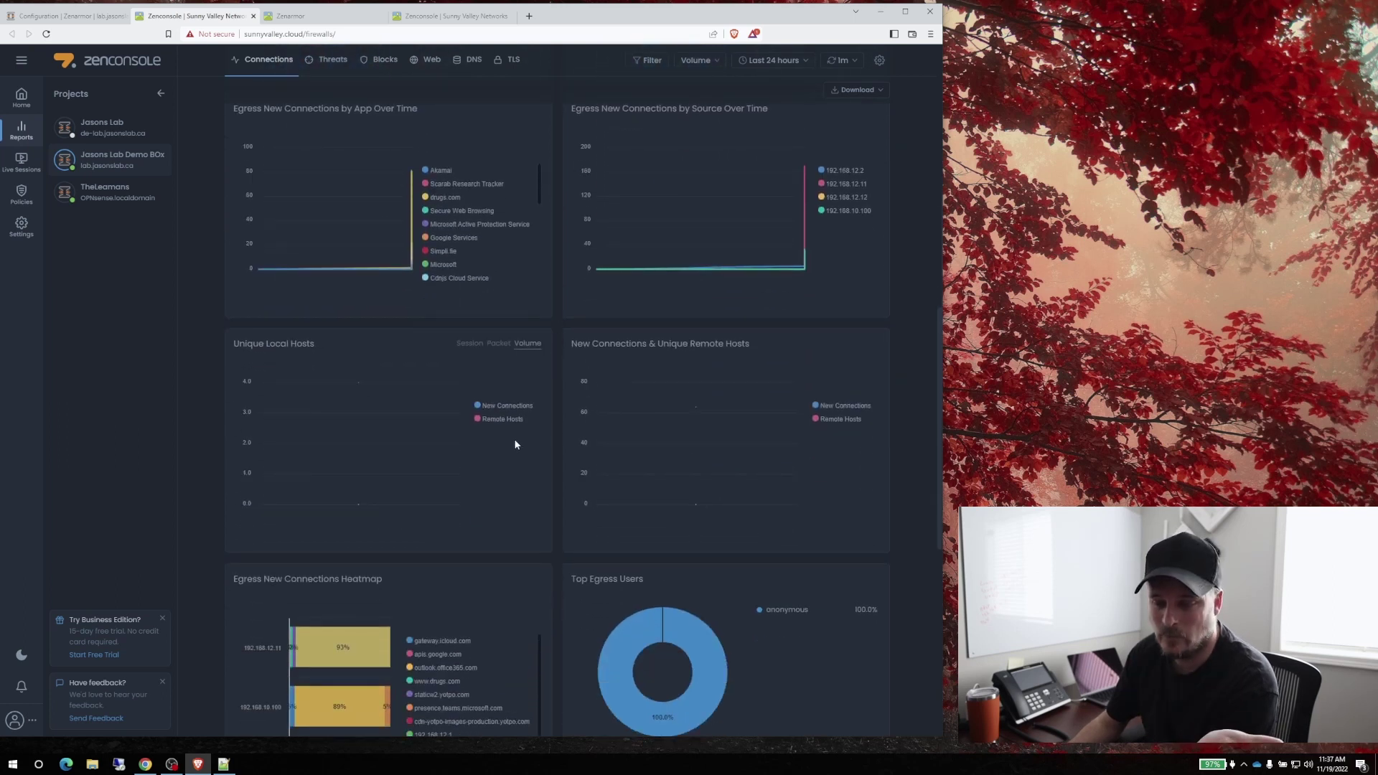
scroll(513, 438, down, 6)
scroll(516, 449, up, 5)
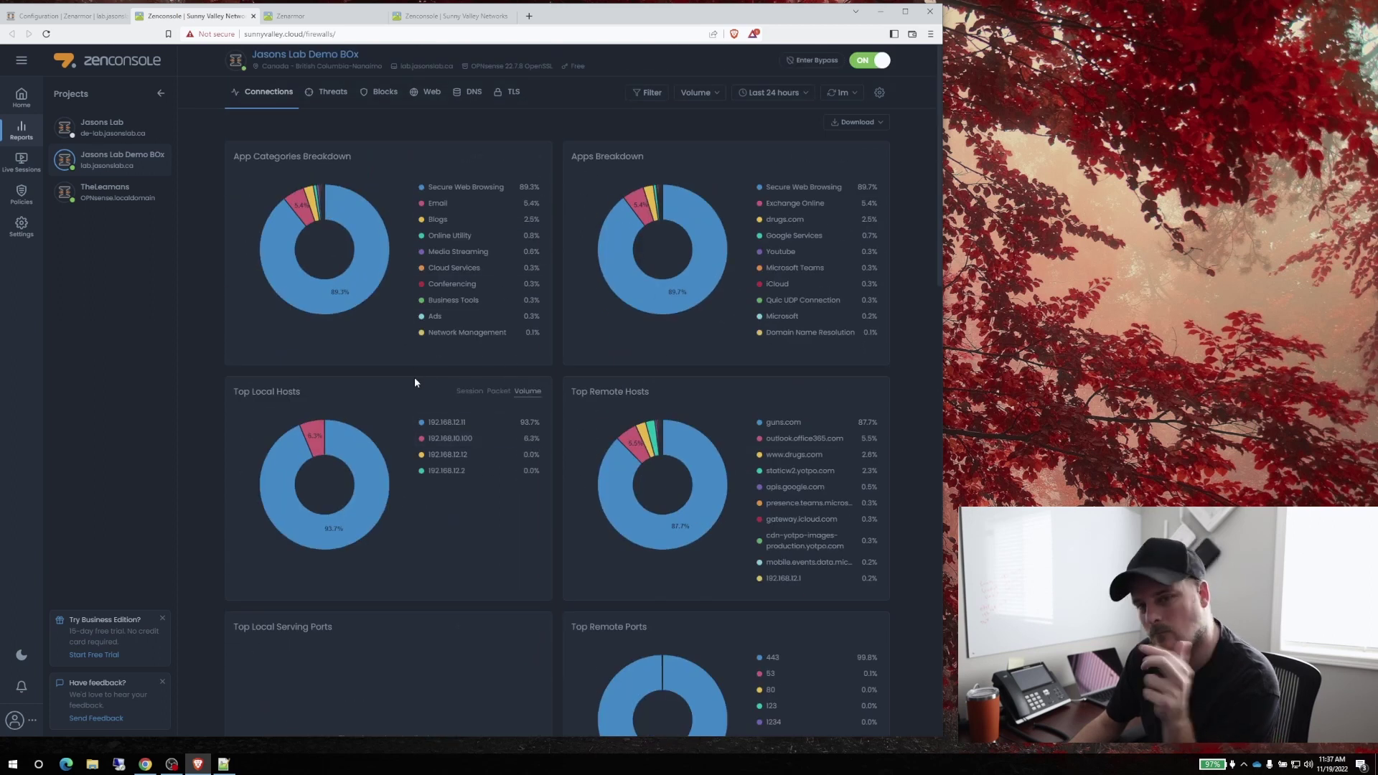
click(22, 161)
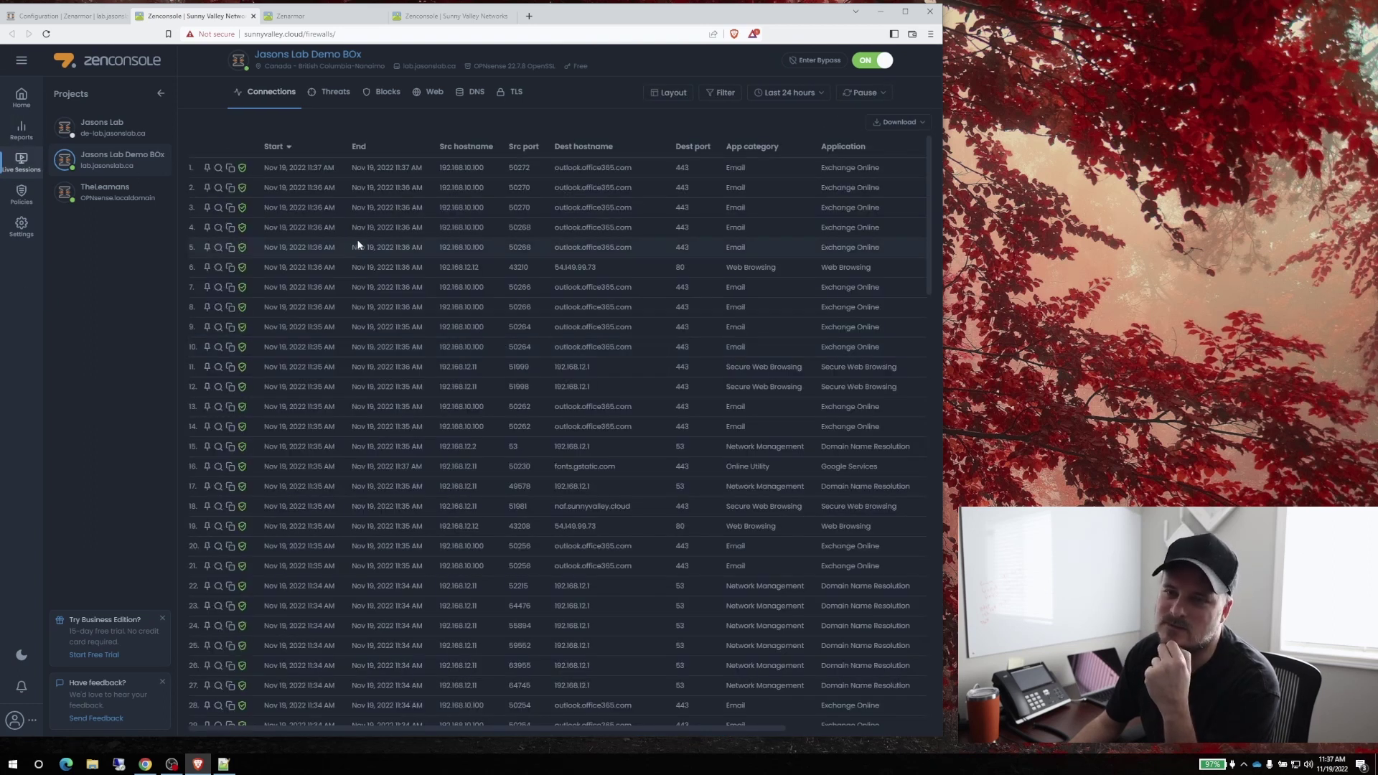
scroll(501, 347, down, 14)
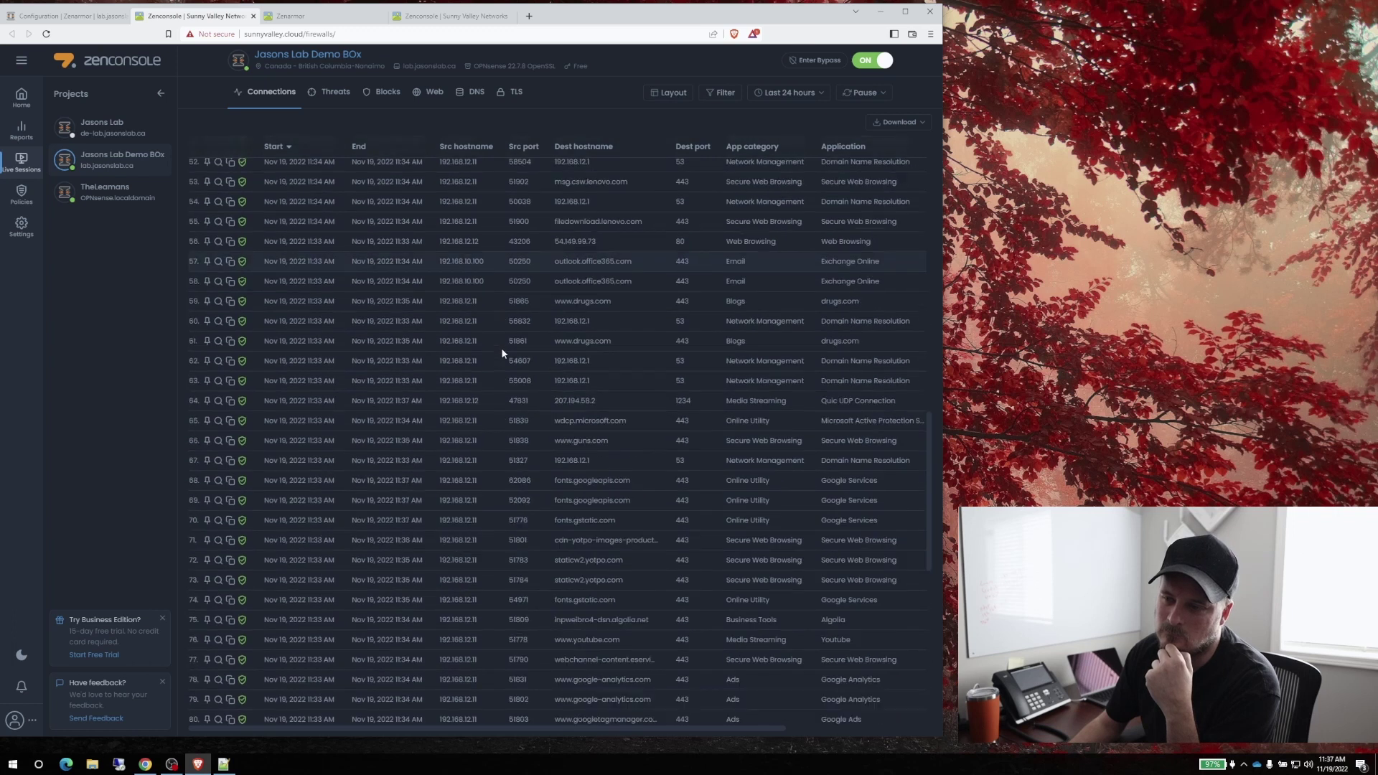
scroll(501, 440, down, 3)
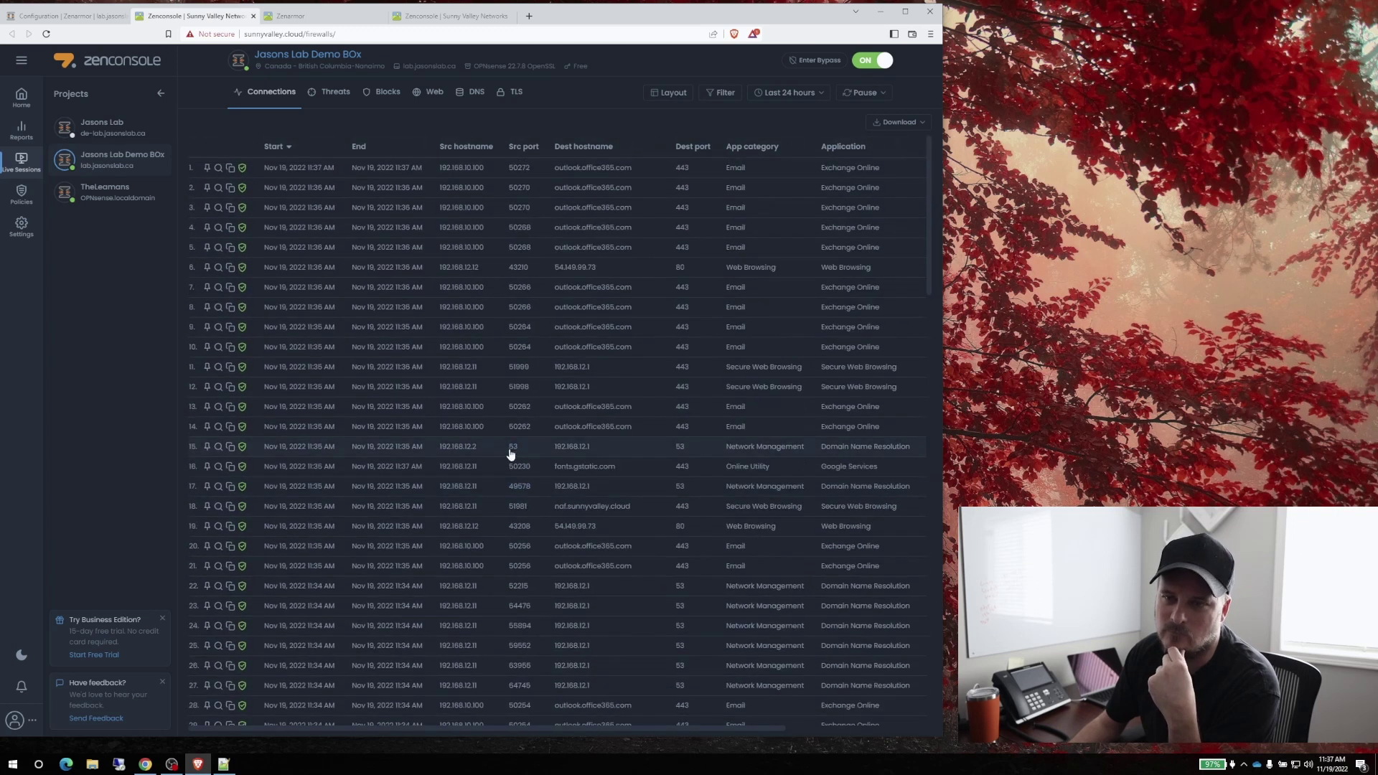
click(22, 98)
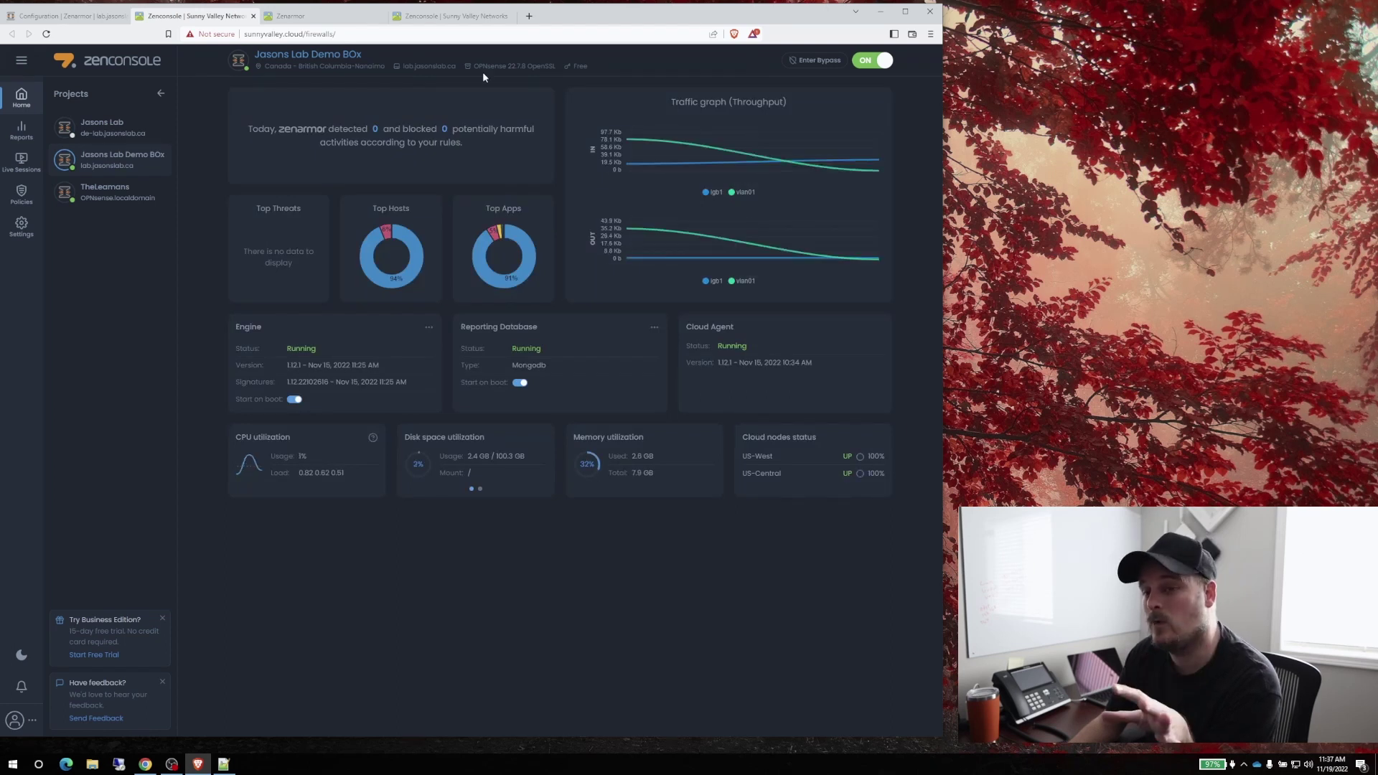
Return to OPNsense and open the Lobby dashboard
click(68, 16)
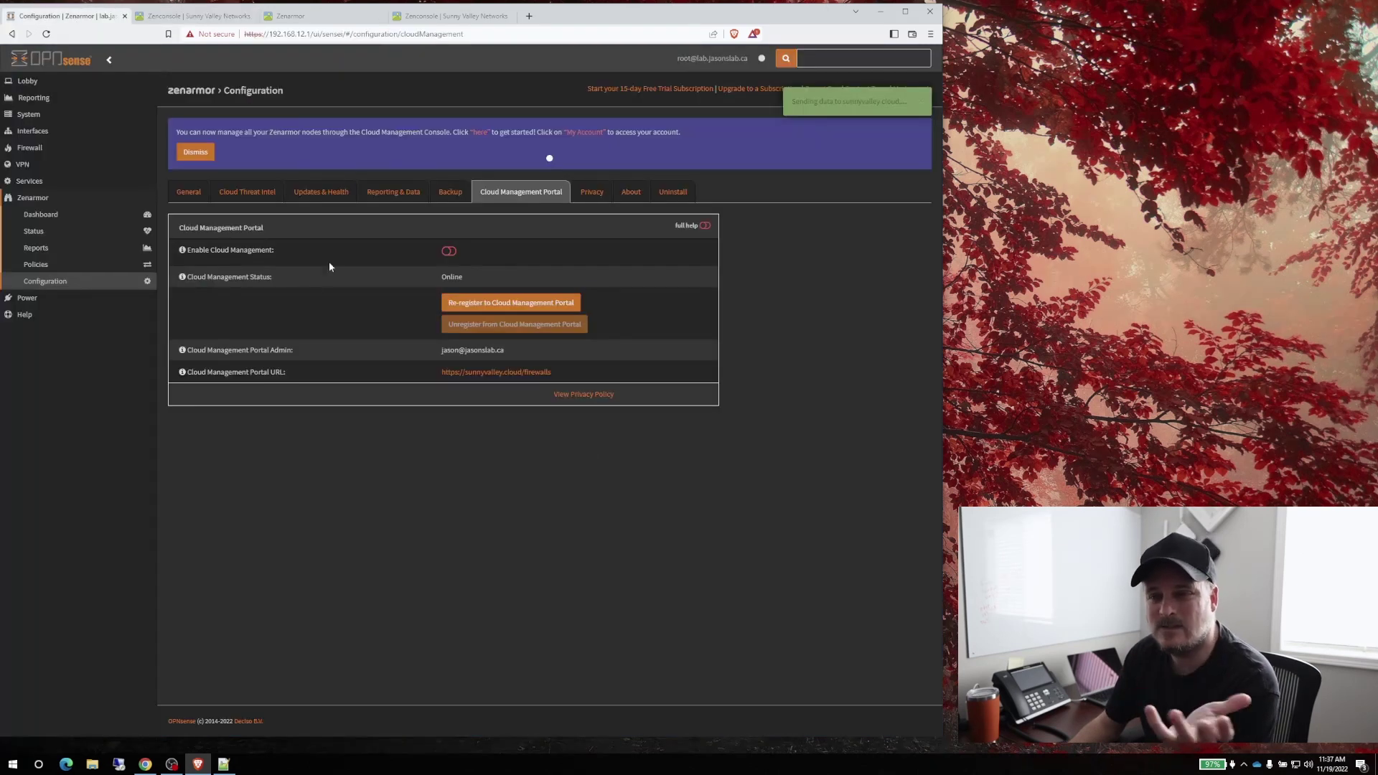
click(28, 80)
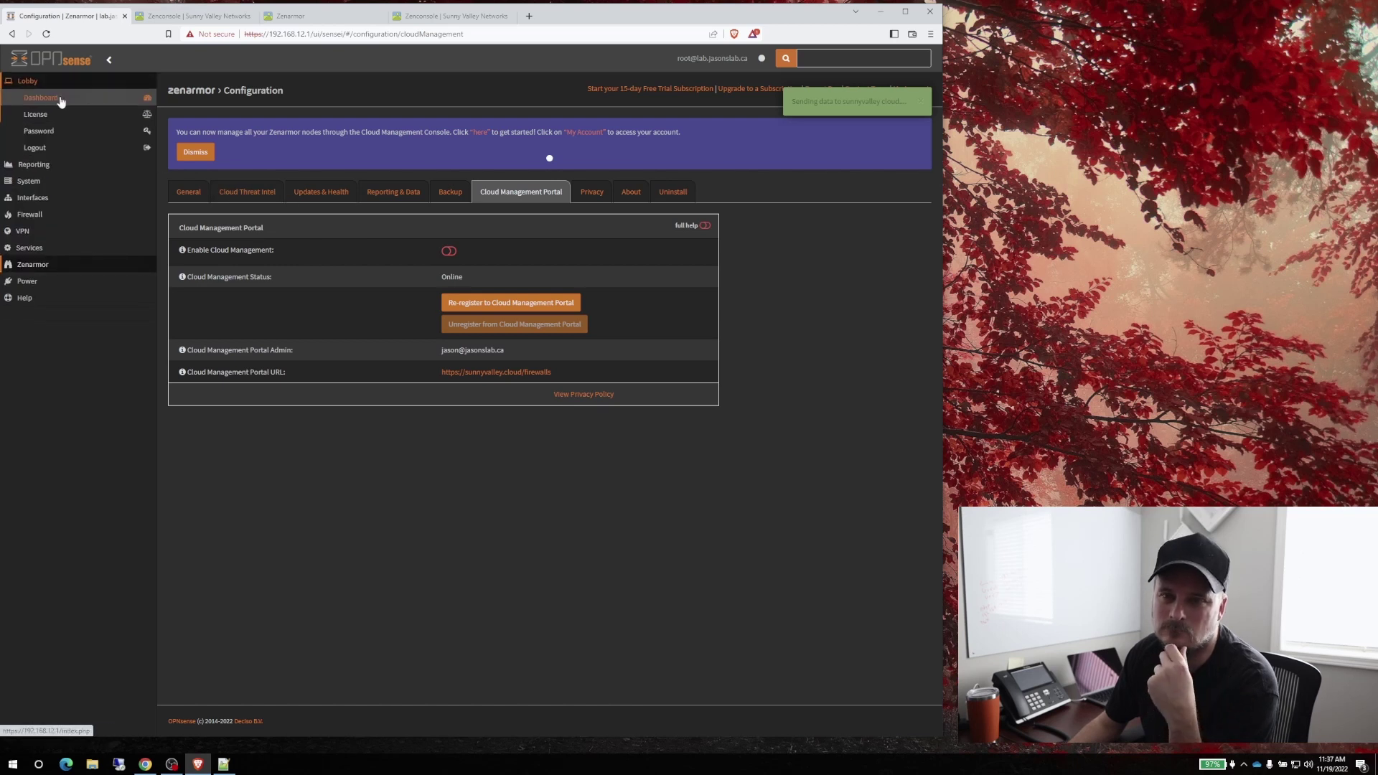
click(53, 99)
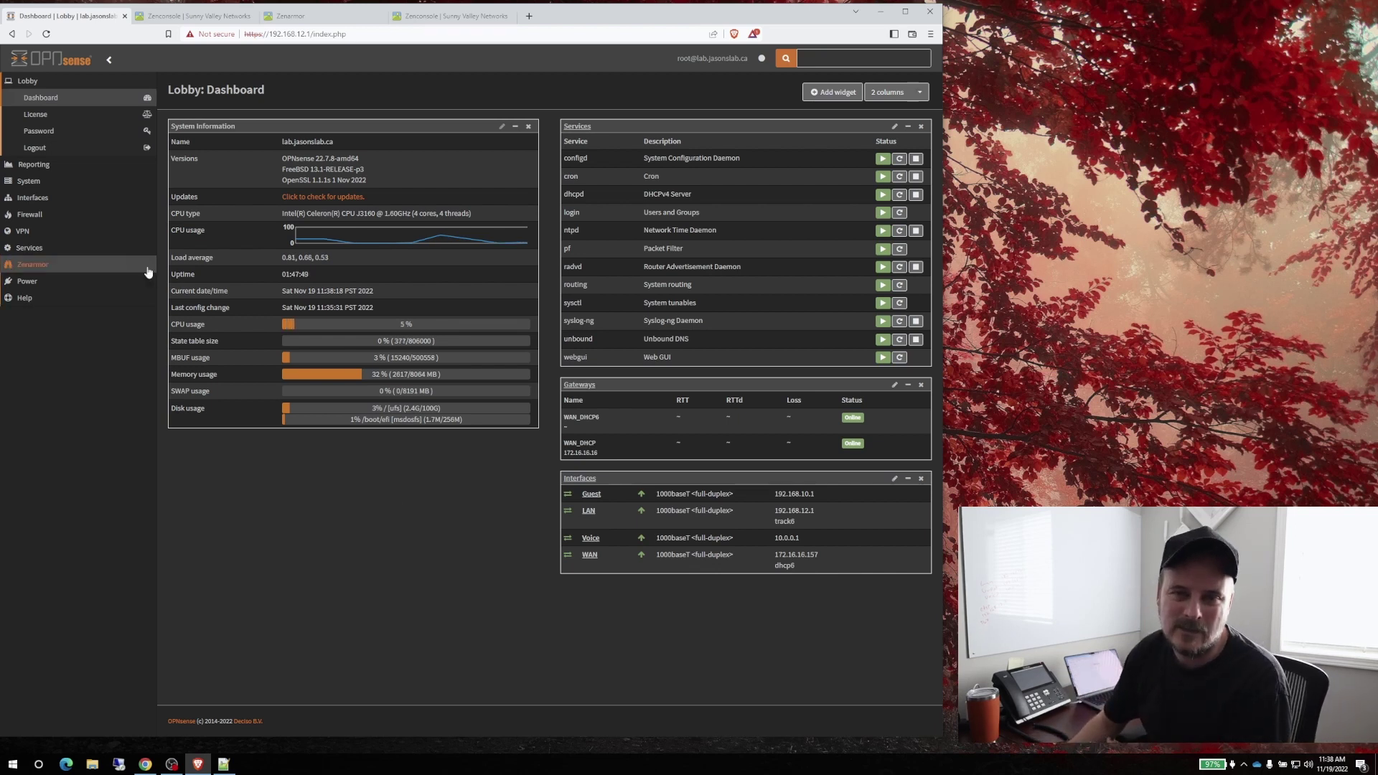
Open the [Guest] interface configuration (vlan01, 192.168.10.1/24) under Interfaces
click(33, 195)
click(57, 149)
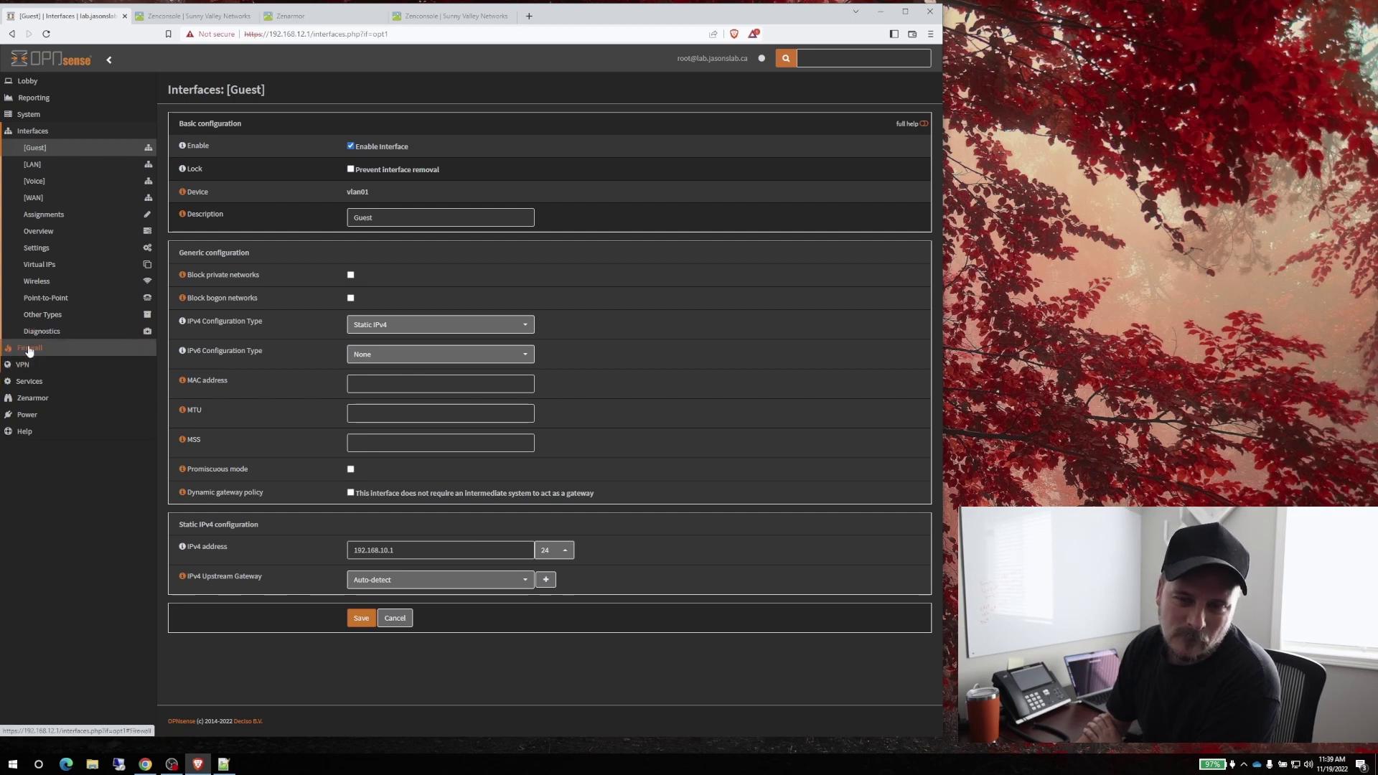
Edit the RFC1918 alias in Firewall Aliases, confirm its three networks, and save it
click(71, 348)
click(43, 164)
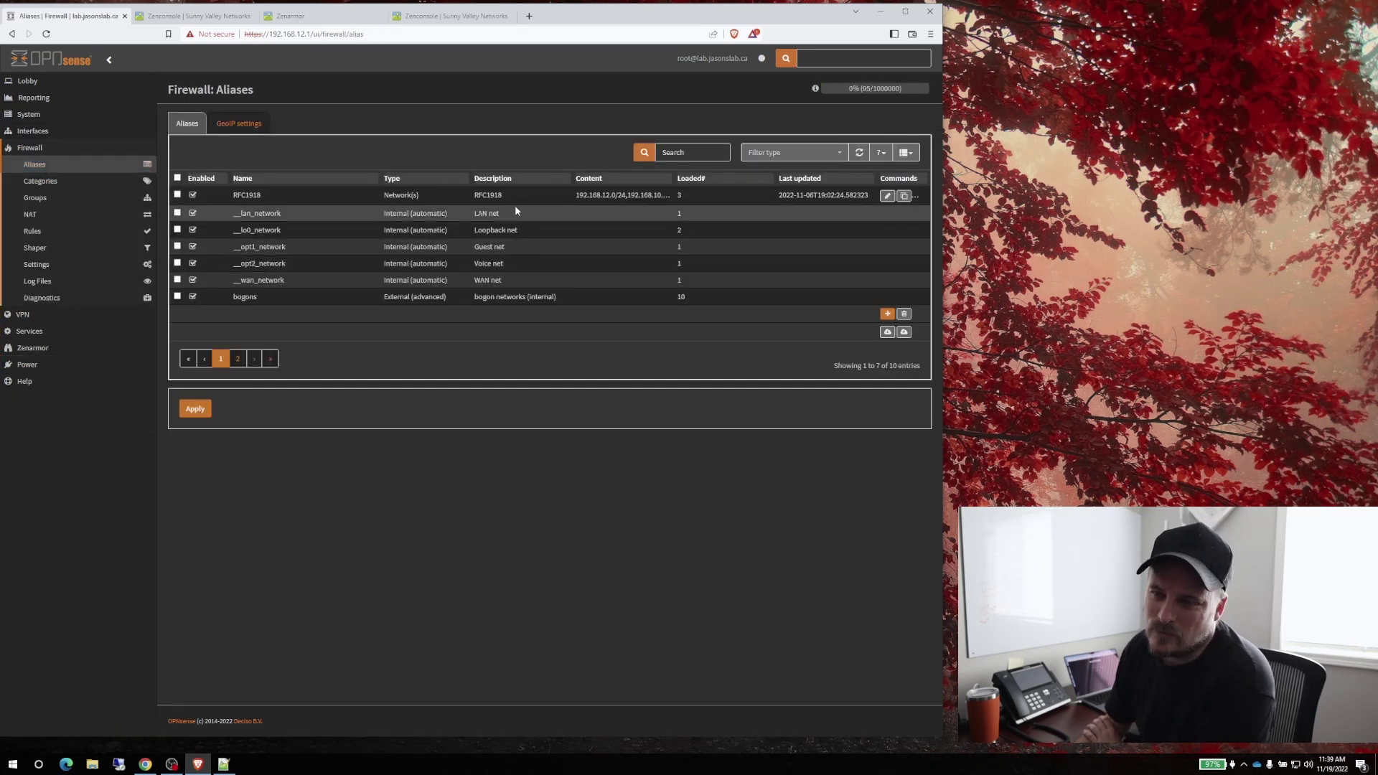
drag(509, 192, 464, 189)
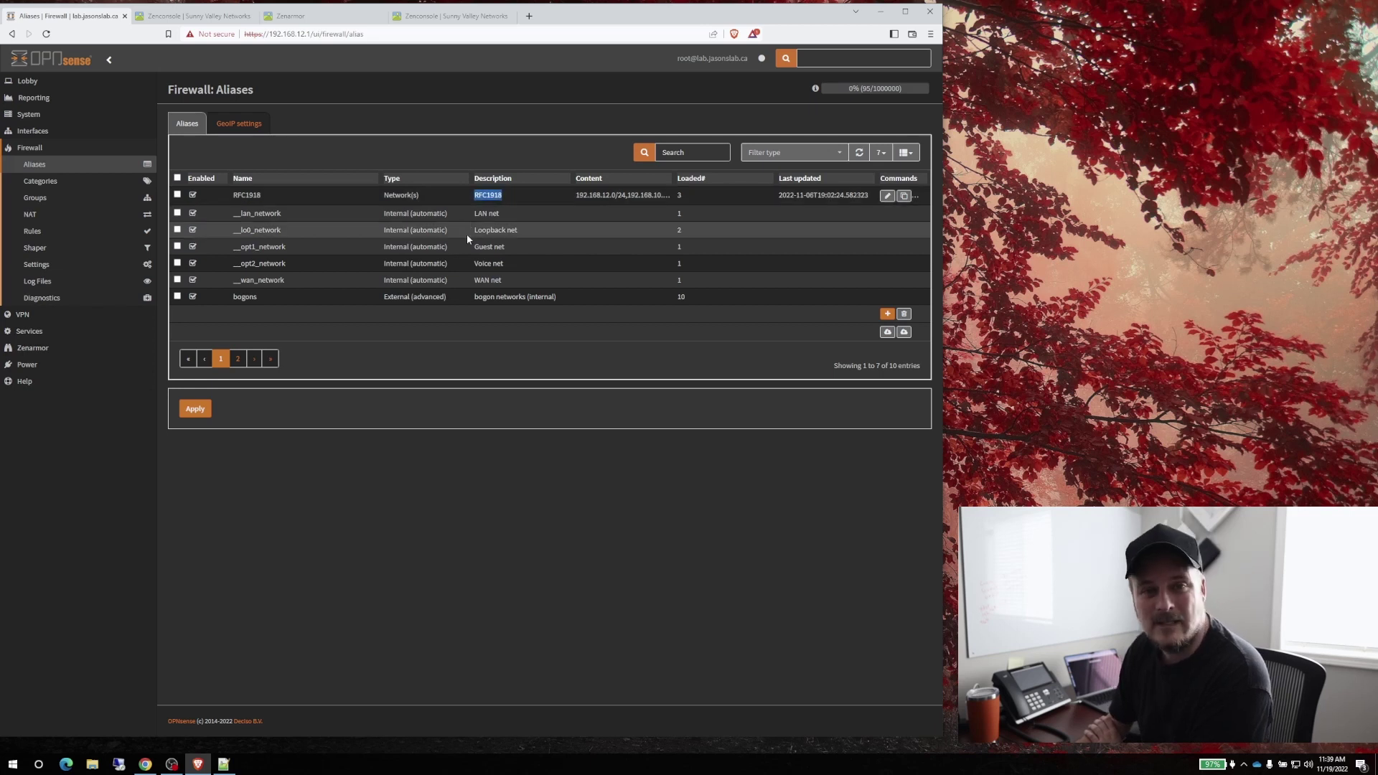
click(888, 196)
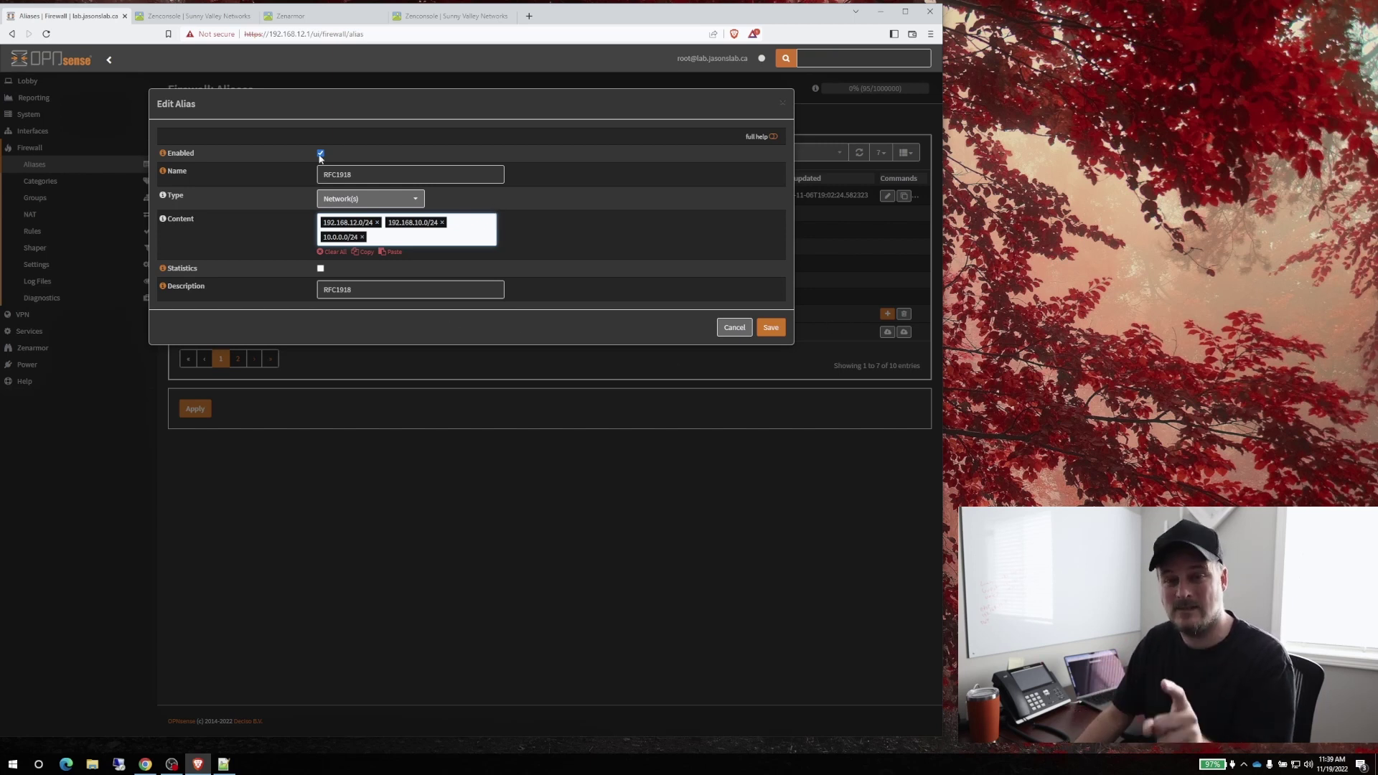
click(770, 327)
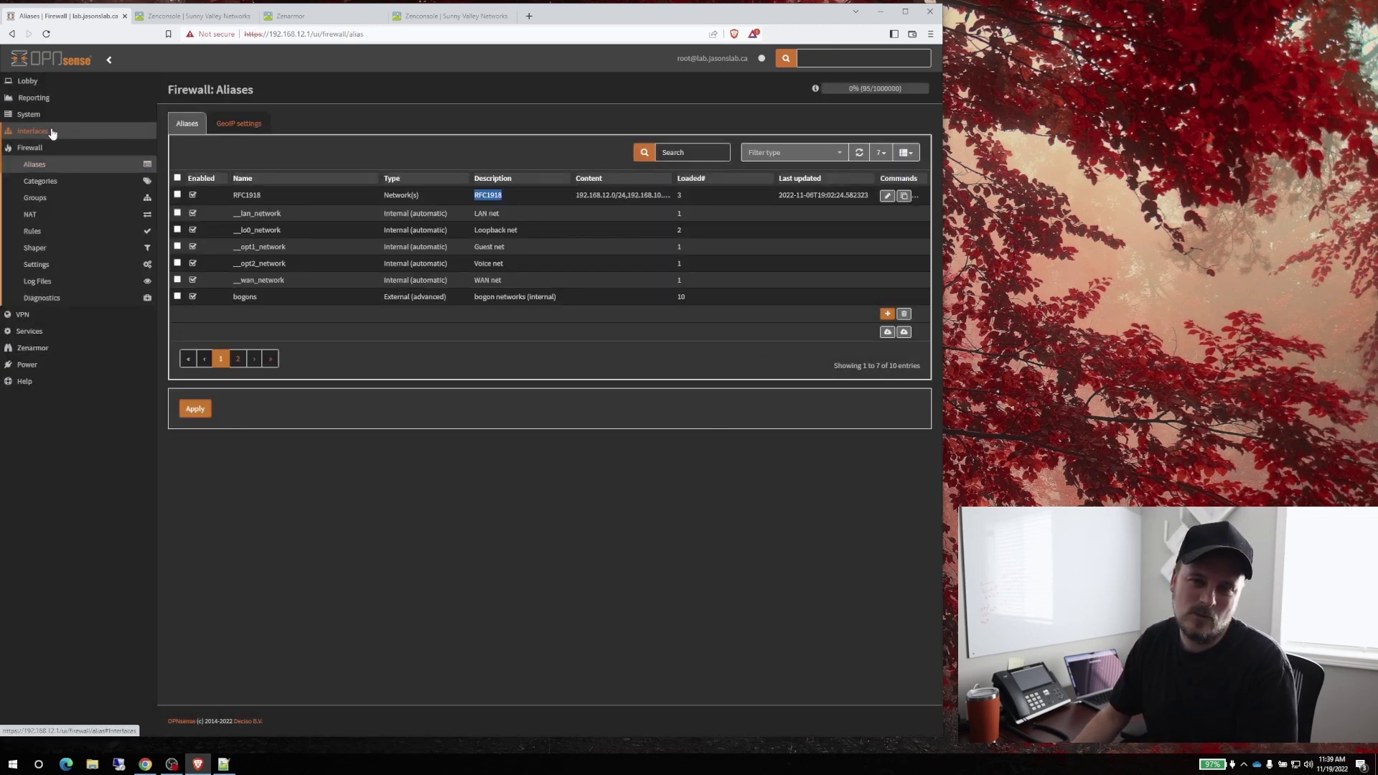
Enable the Guest rule rejecting RFC1918-to-RFC1918 traffic, save it, and apply the changes
click(32, 231)
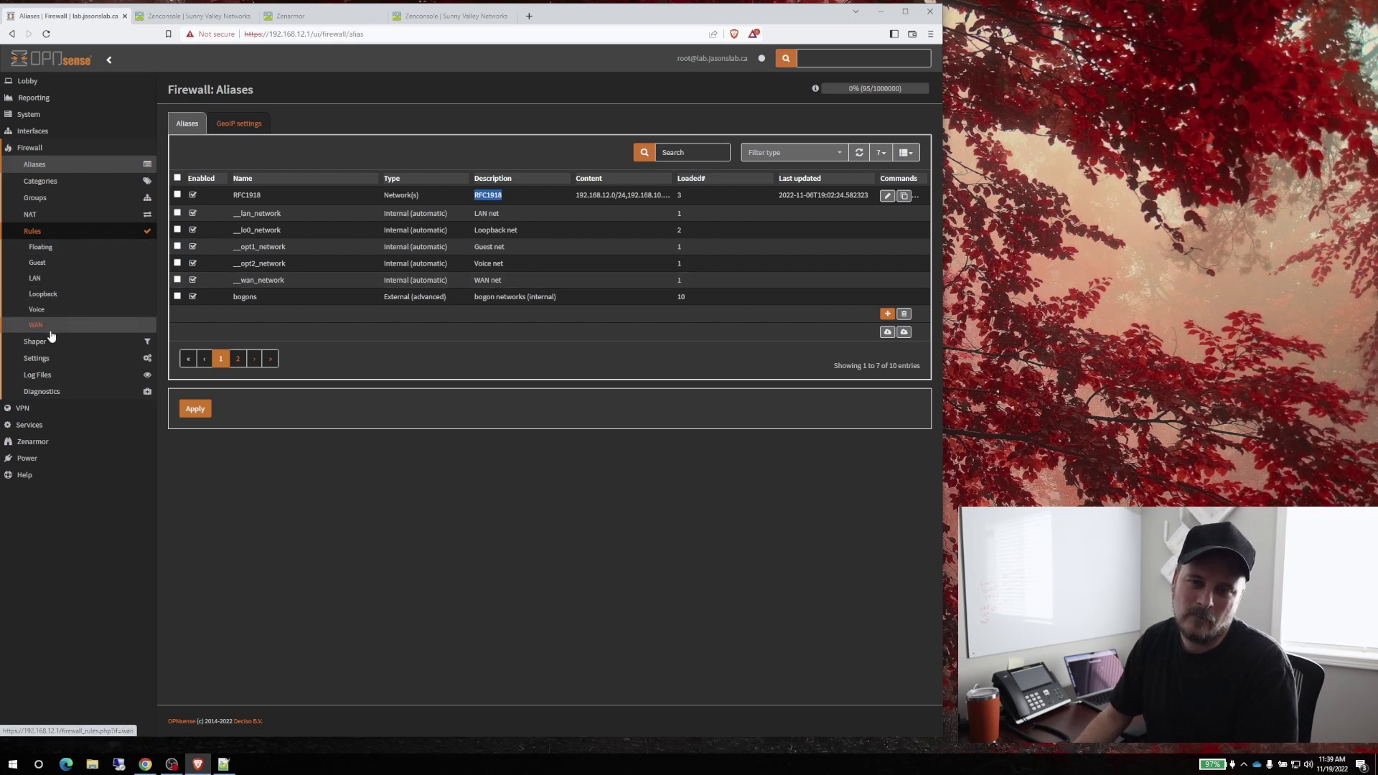
click(37, 262)
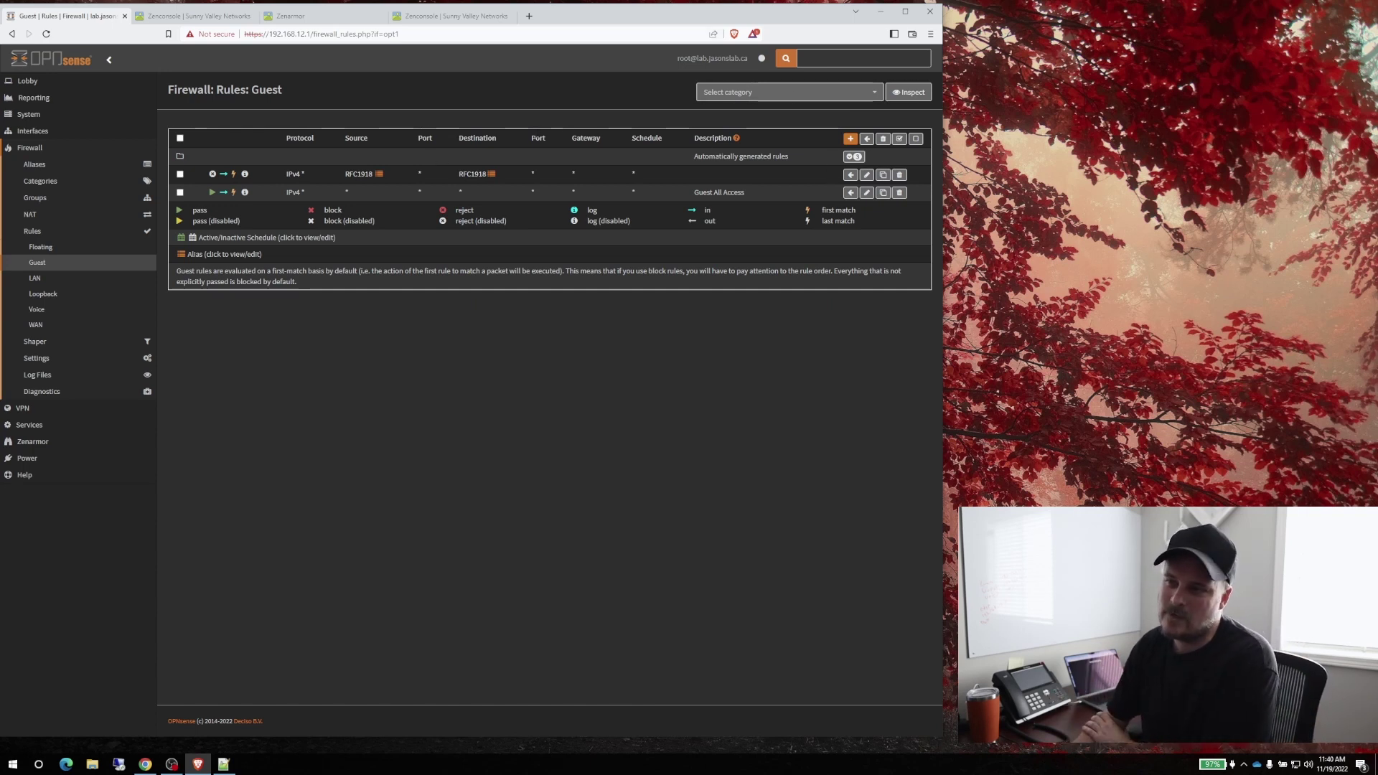
click(866, 175)
click(348, 176)
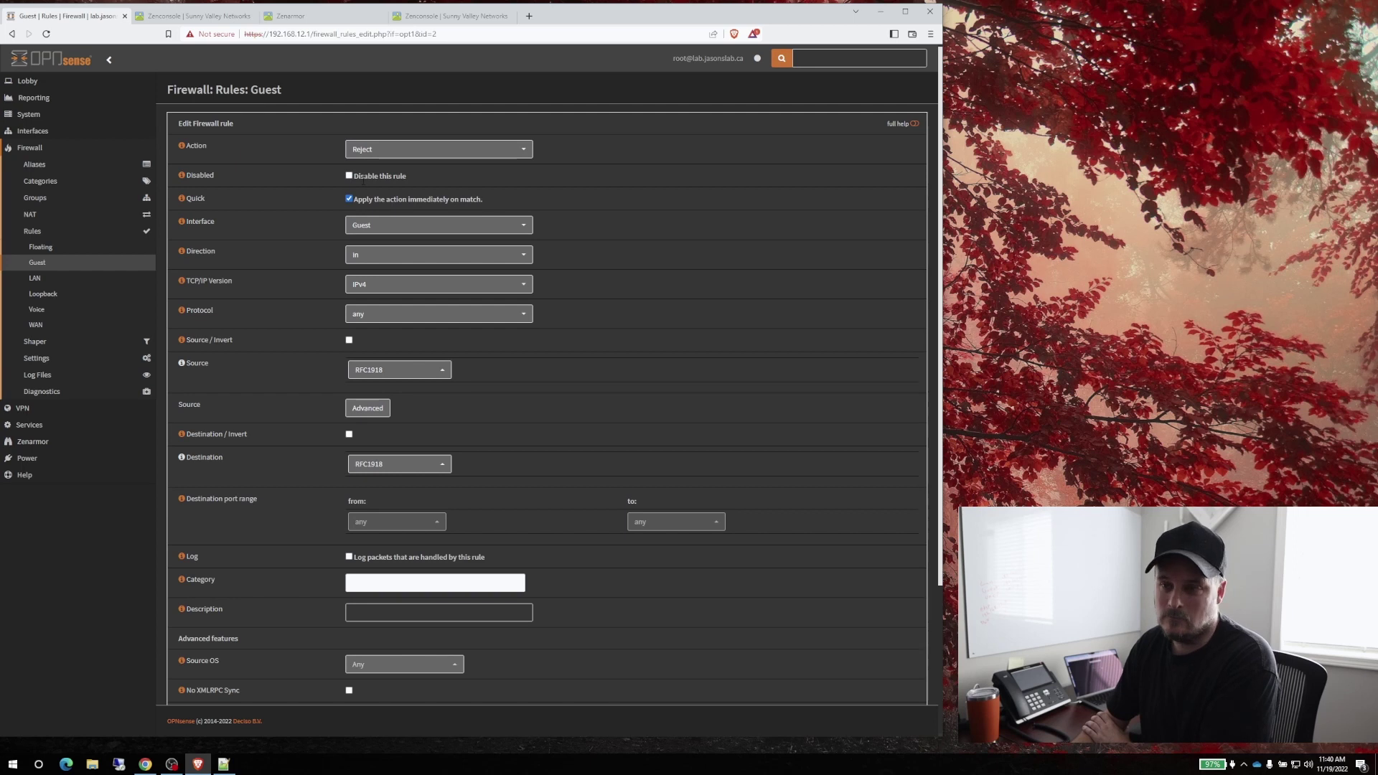
scroll(646, 467, down, 5)
click(359, 681)
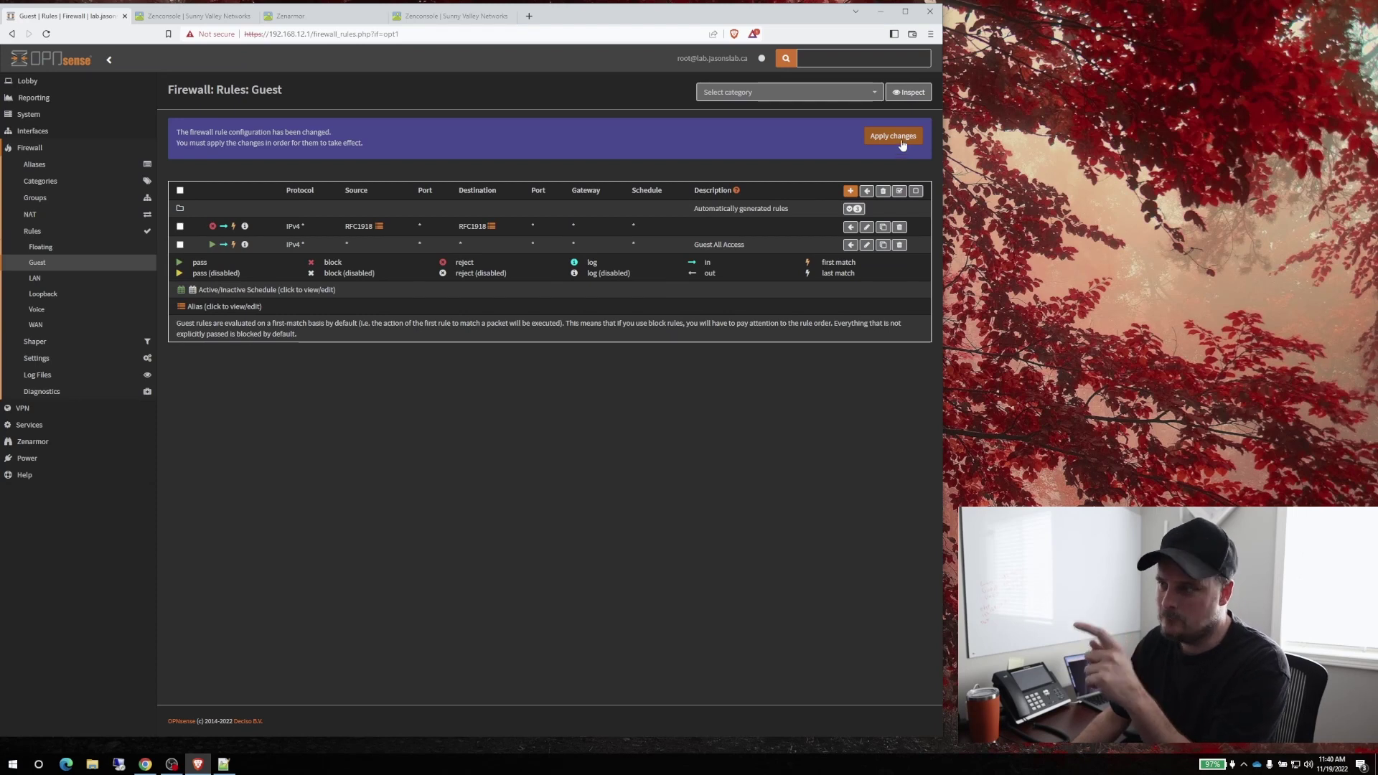
click(898, 140)
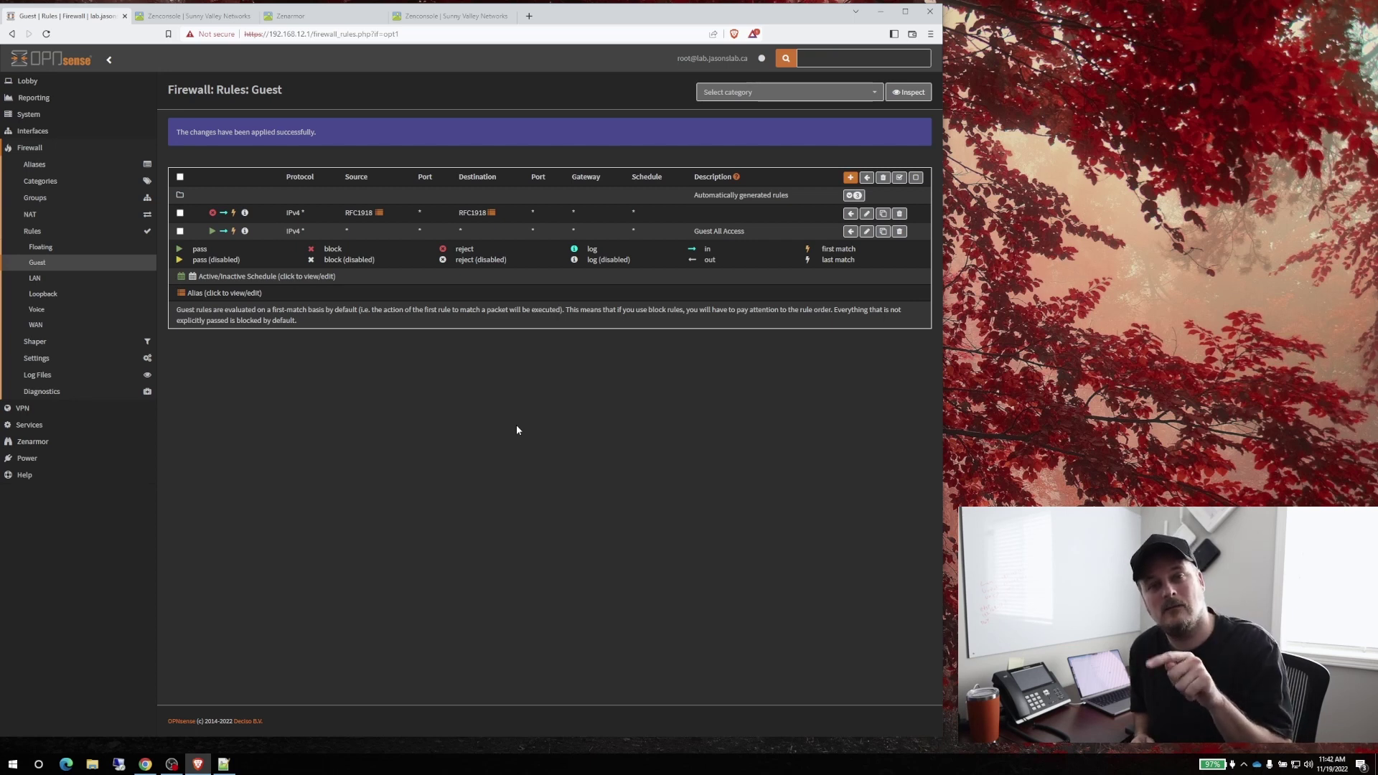
key(alt+Tab)
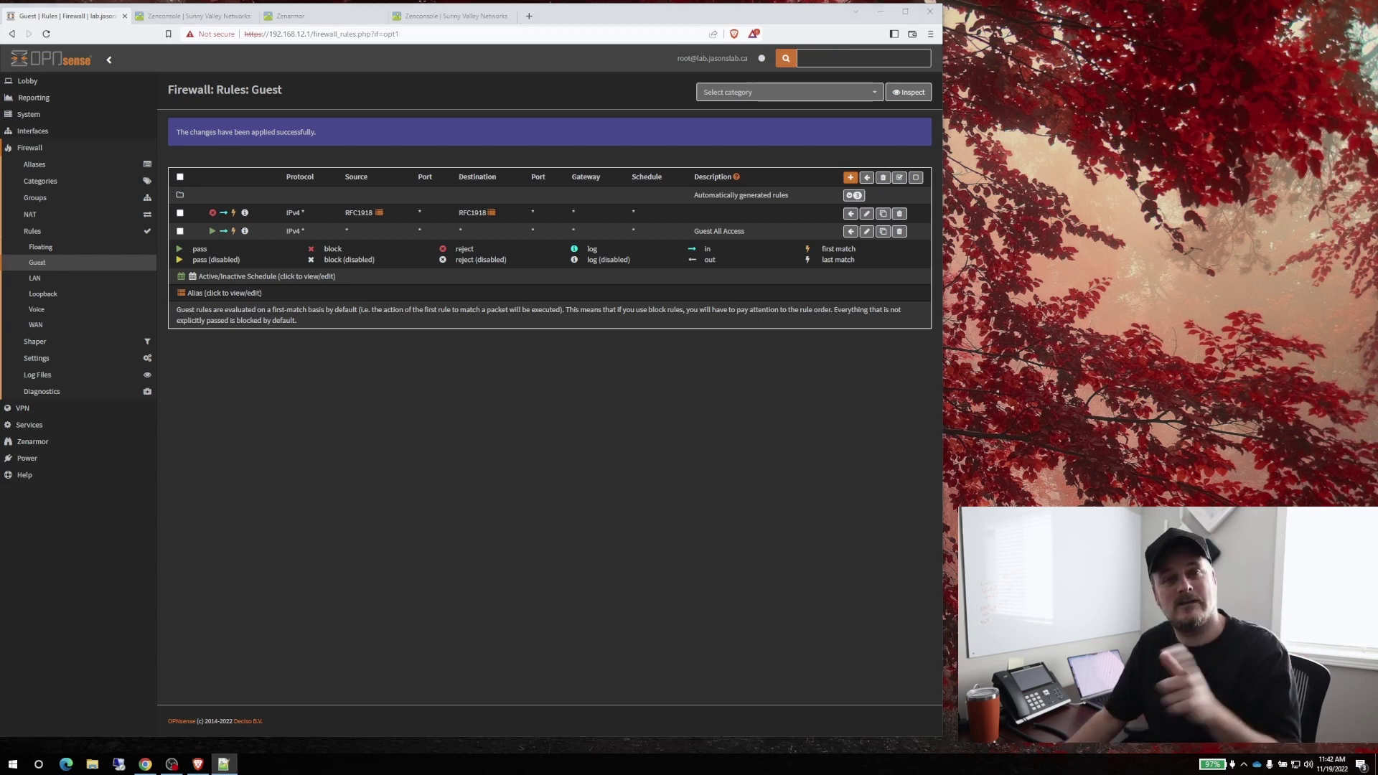